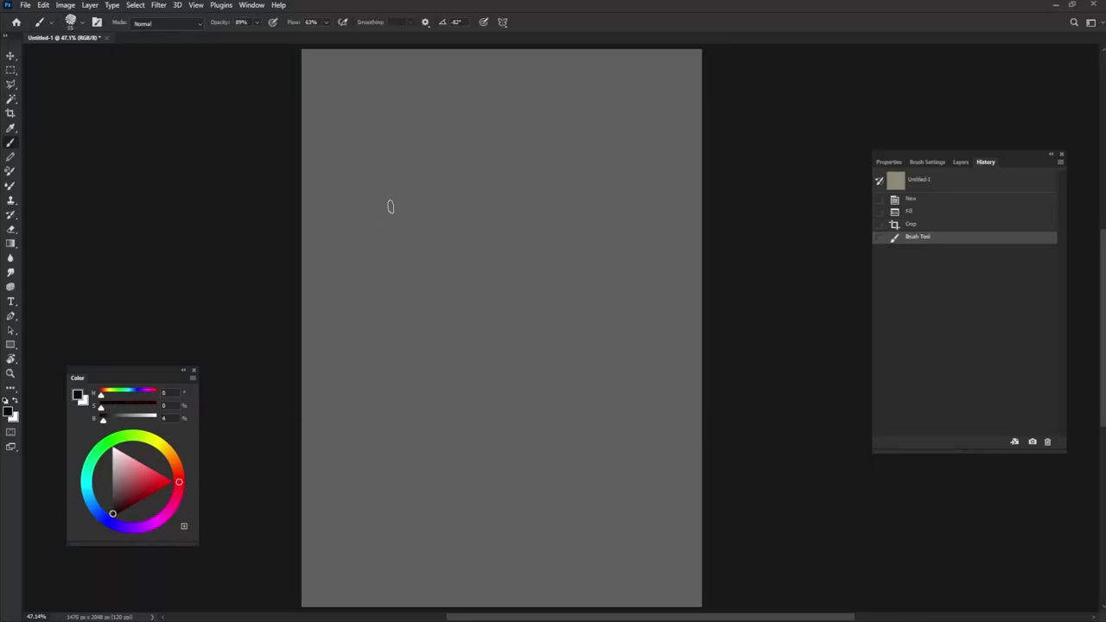
Step: Sketch the head outline in loose black brush strokes on the grey canvas
mouse_move(351, 194)
mouse_down()
mouse_move(363, 260)
mouse_move(519, 74)
mouse_up()
mouse_move(518, 80)
mouse_down()
mouse_move(695, 242)
mouse_move(701, 346)
mouse_up()
drag(700, 350, 527, 520)
drag(338, 191, 358, 283)
mouse_move(350, 199)
mouse_down()
mouse_move(380, 506)
mouse_move(558, 441)
mouse_up()
Step: Add inner face lines, neck and jaw strokes, and a dark shadow blob inside the head
drag(322, 329, 343, 185)
drag(436, 237, 452, 459)
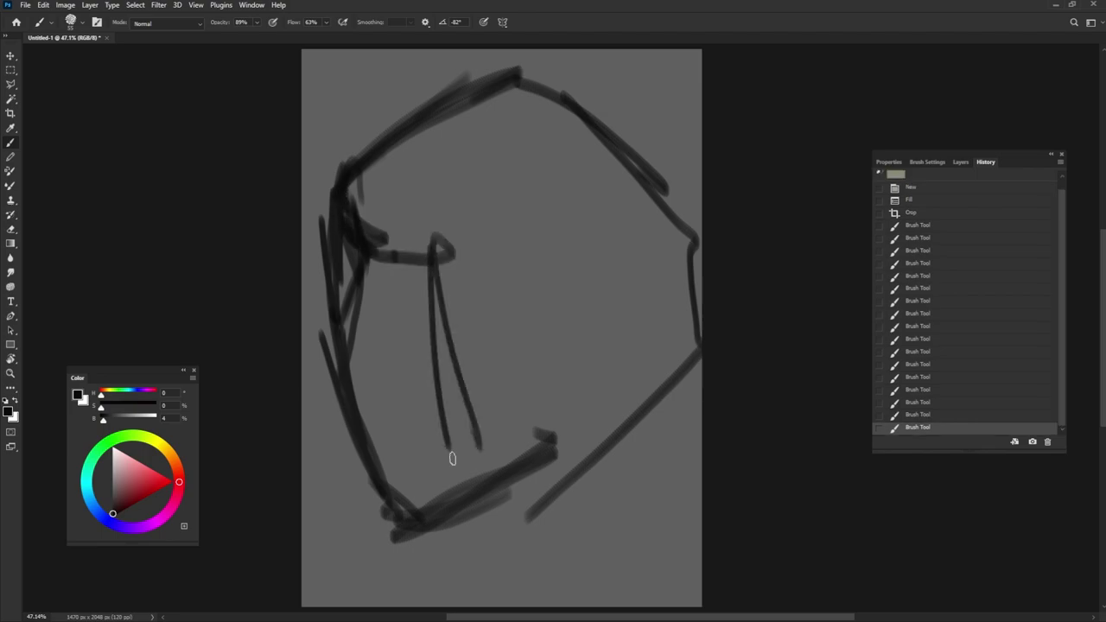
drag(431, 263, 589, 460)
drag(571, 476, 504, 529)
mouse_move(381, 307)
mouse_down()
mouse_move(370, 321)
mouse_move(372, 309)
mouse_up()
mouse_move(345, 268)
mouse_down()
mouse_move(307, 372)
mouse_move(343, 415)
mouse_move(375, 518)
mouse_move(489, 493)
mouse_move(483, 558)
mouse_move(634, 494)
mouse_move(521, 607)
mouse_move(361, 236)
mouse_move(341, 115)
mouse_move(486, 50)
mouse_move(700, 259)
mouse_up()
Step: Darken the head's top contour, then block in a light grey nose and face at the left
mouse_move(523, 65)
mouse_down()
mouse_move(429, 104)
mouse_move(343, 346)
mouse_move(502, 69)
mouse_move(447, 458)
mouse_move(511, 577)
mouse_move(622, 216)
mouse_move(548, 311)
mouse_up()
click(147, 419)
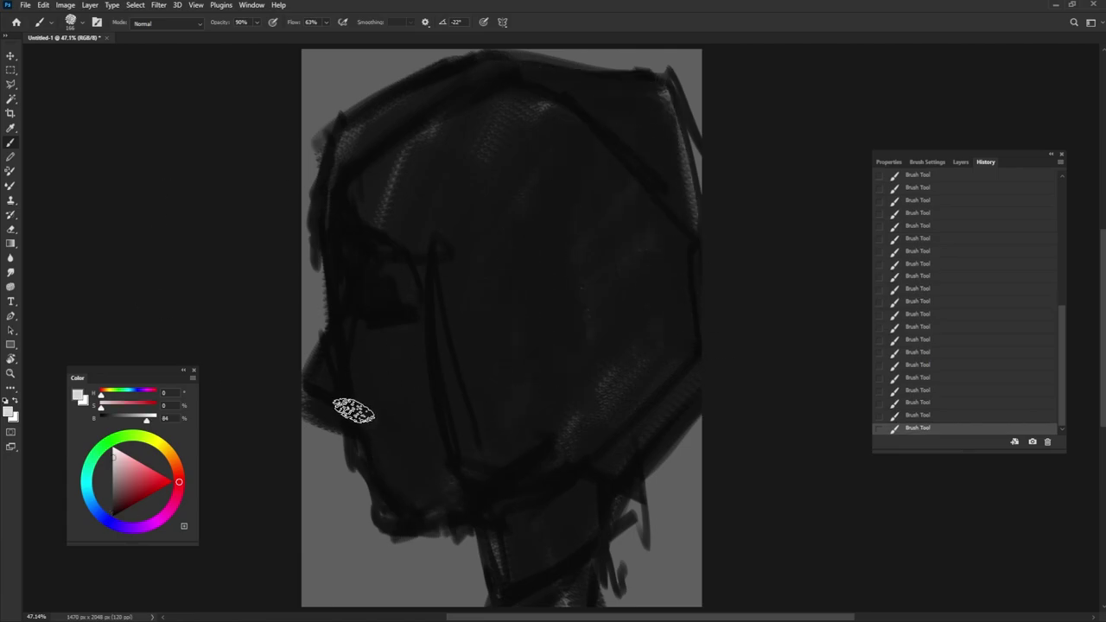
mouse_move(354, 411)
mouse_down()
mouse_move(342, 363)
mouse_move(358, 321)
mouse_move(384, 342)
mouse_move(343, 277)
mouse_move(420, 302)
mouse_move(380, 415)
mouse_move(321, 439)
mouse_move(311, 405)
mouse_move(341, 402)
mouse_move(356, 458)
mouse_move(407, 346)
mouse_up()
alt+click(345, 395)
Step: Brighten the nose edge, darken the head contour and paint a dark eyebrow
mouse_move(363, 376)
mouse_down()
mouse_move(346, 303)
mouse_move(320, 398)
mouse_move(329, 324)
mouse_up()
alt+click(324, 248)
mouse_move(341, 130)
mouse_down()
mouse_move(323, 318)
mouse_move(403, 50)
mouse_move(467, 53)
mouse_up()
alt+click(314, 321)
alt+click(345, 210)
drag(350, 303, 430, 279)
Step: Paint dark eye-socket shadow strokes under the brow
alt+click(378, 304)
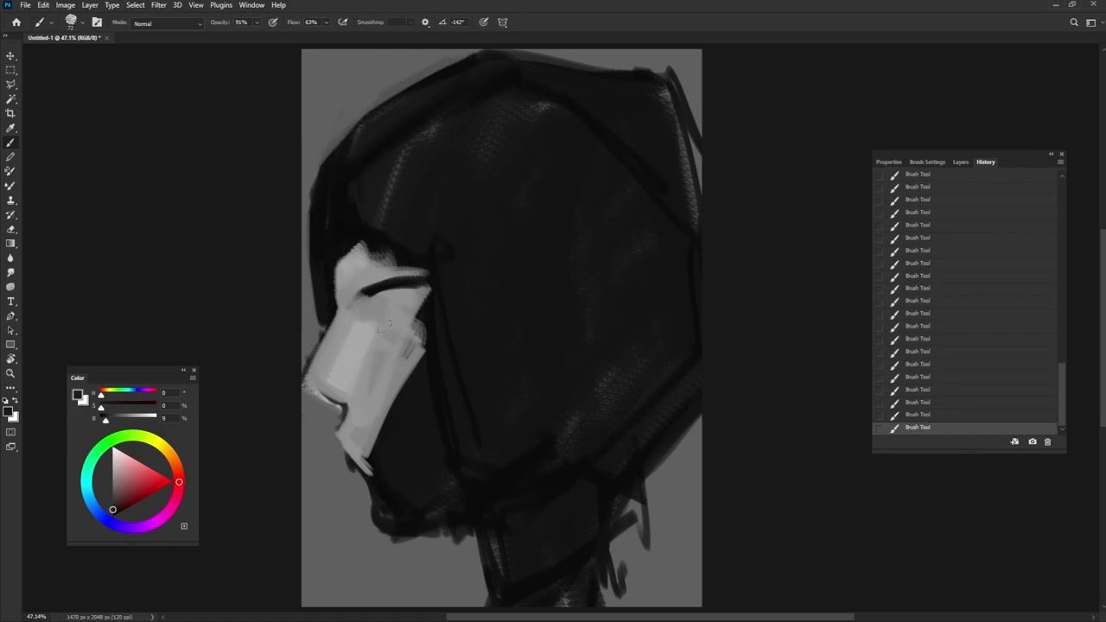
mouse_move(359, 322)
mouse_down()
mouse_move(385, 343)
mouse_move(420, 320)
mouse_move(371, 316)
mouse_move(424, 321)
mouse_up()
alt+click(370, 316)
drag(424, 329, 372, 346)
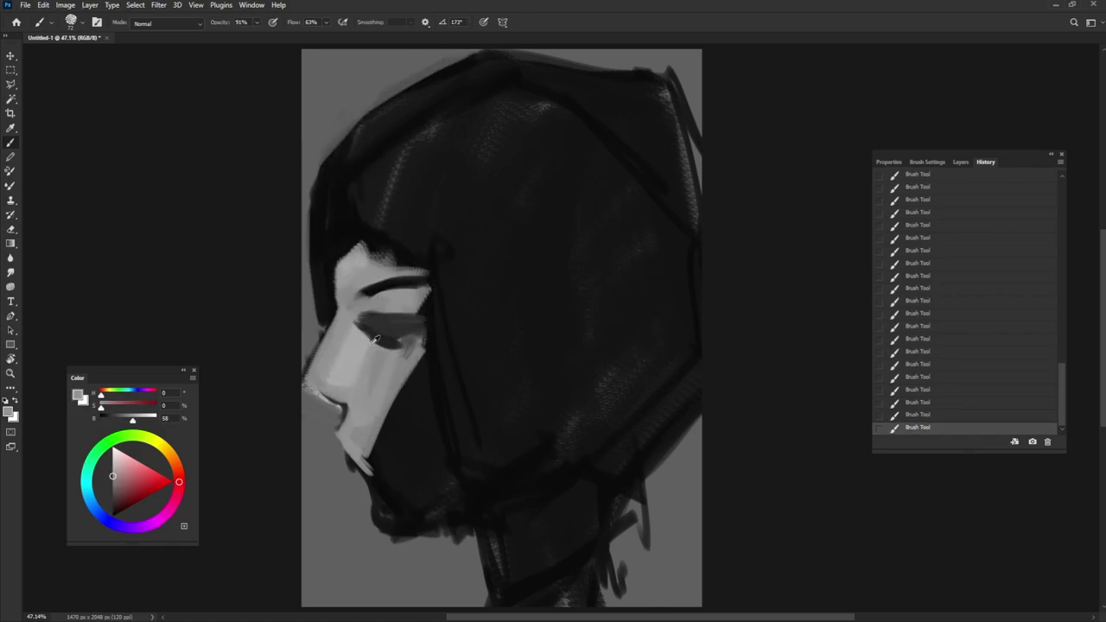
Step: Shade under the nose and the cheek, and deepen the shadow around the eye
alt+click(341, 388)
drag(316, 391, 368, 390)
alt+click(354, 389)
drag(372, 352, 332, 391)
alt+click(350, 324)
drag(325, 316, 375, 343)
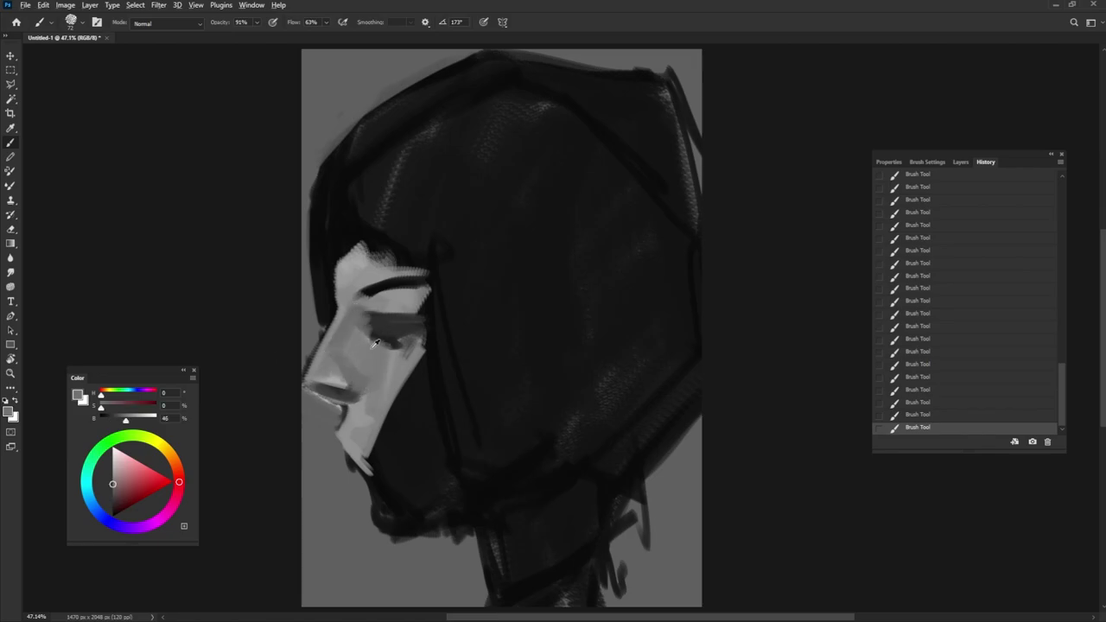
Step: Lighten the eye area, lower brush opacity, and paint light tones down the cheek and jaw
alt+click(383, 318)
mouse_move(362, 299)
mouse_down()
mouse_move(400, 285)
mouse_move(382, 327)
mouse_move(432, 267)
mouse_up()
alt+click(372, 301)
key(8)
key(9)
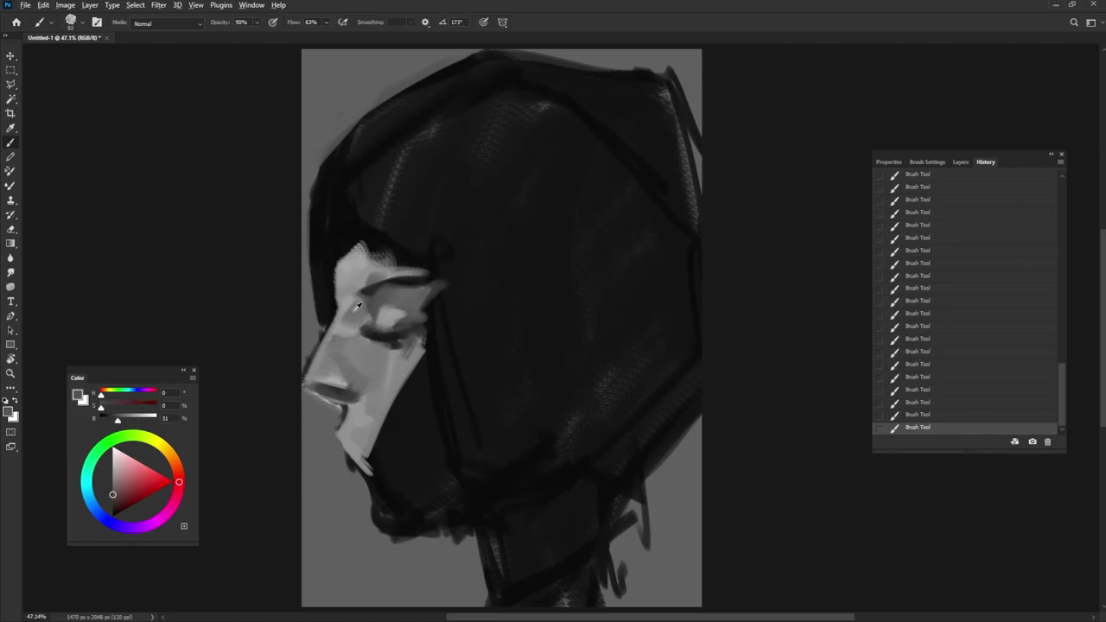
alt+click(341, 376)
mouse_move(338, 363)
mouse_down()
mouse_move(370, 438)
mouse_move(374, 407)
mouse_move(424, 484)
mouse_up()
Step: Paint mid-grey over the cheek and jaw and extend the light tone over the chin
alt+click(376, 407)
mouse_move(423, 354)
mouse_down()
mouse_move(449, 497)
mouse_move(488, 508)
mouse_up()
alt+click(406, 484)
mouse_move(407, 484)
mouse_down()
mouse_move(393, 526)
mouse_move(372, 388)
mouse_up()
Step: Lower brush opacity and paint the dark lips and mouth shapes
alt+click(376, 381)
key(8)
key(7)
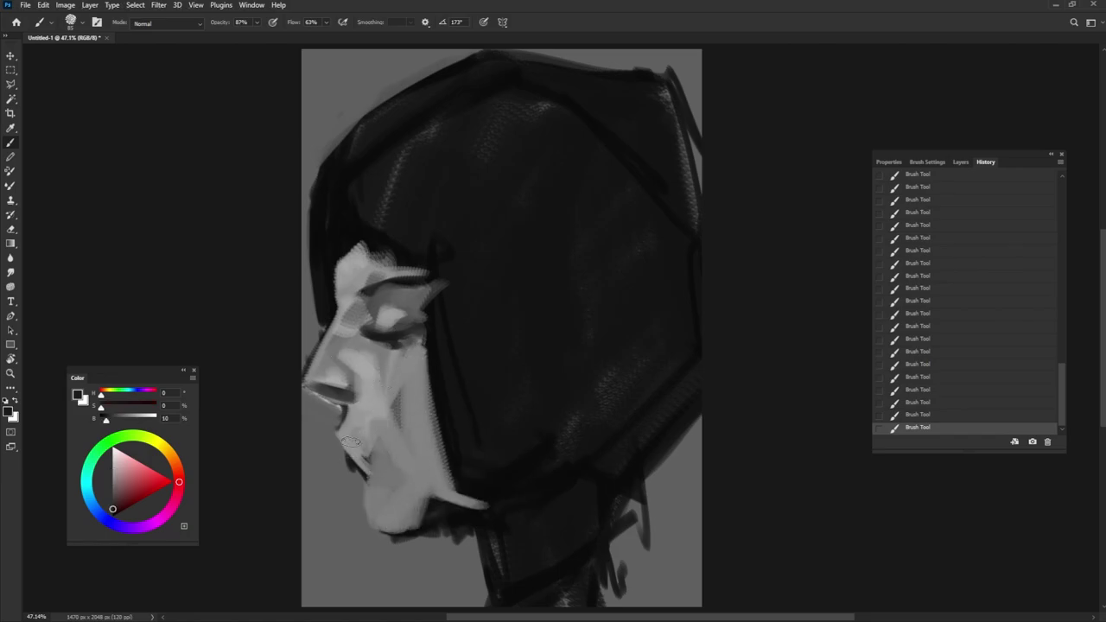
mouse_move(352, 442)
mouse_down()
mouse_move(389, 454)
mouse_move(368, 472)
mouse_up()
alt+click(372, 445)
mouse_move(355, 458)
mouse_down()
mouse_move(364, 360)
mouse_move(369, 485)
mouse_up()
Step: Lighten the hair's left edge and paint black bangs down over the forehead
alt+click(380, 463)
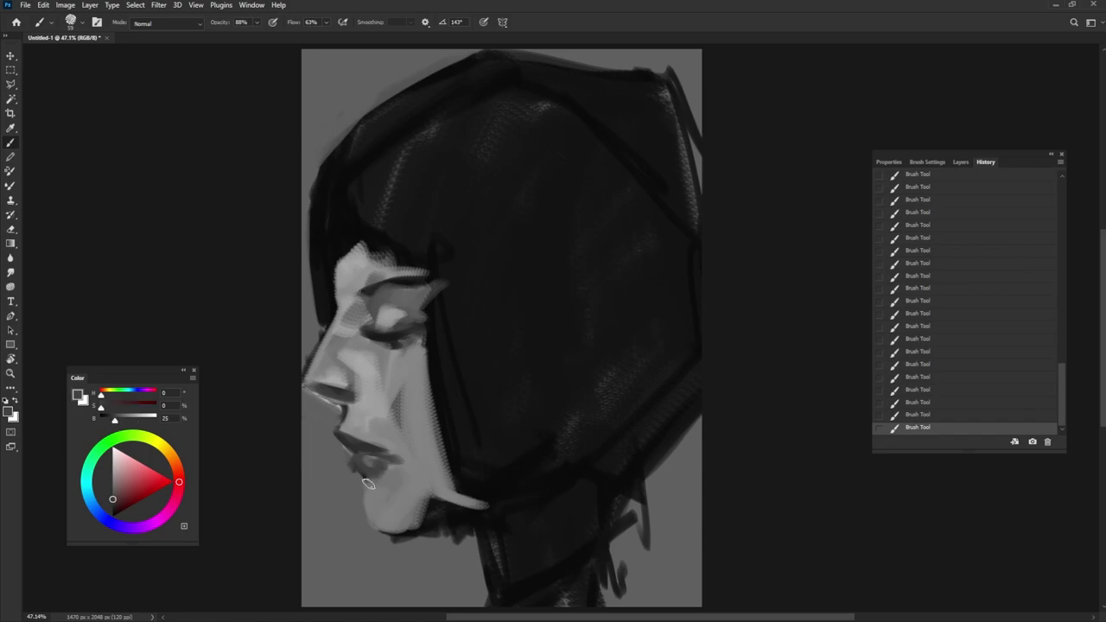
alt+click(336, 355)
mouse_move(327, 328)
mouse_down()
mouse_move(319, 234)
mouse_move(354, 124)
mouse_move(333, 172)
mouse_up()
alt+click(325, 207)
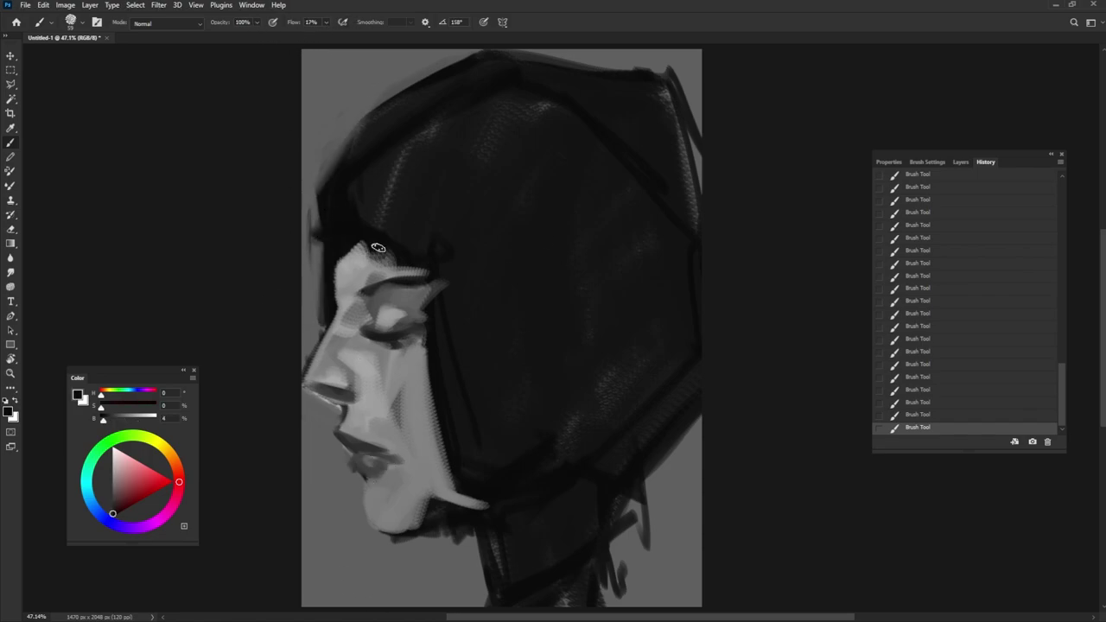
mouse_move(378, 248)
mouse_down()
mouse_move(364, 239)
mouse_move(444, 268)
mouse_move(435, 285)
mouse_move(437, 471)
mouse_up()
Step: Lighten the side of the face and paint the dark closed eyelid
alt+click(423, 276)
drag(406, 320, 441, 407)
alt+click(346, 350)
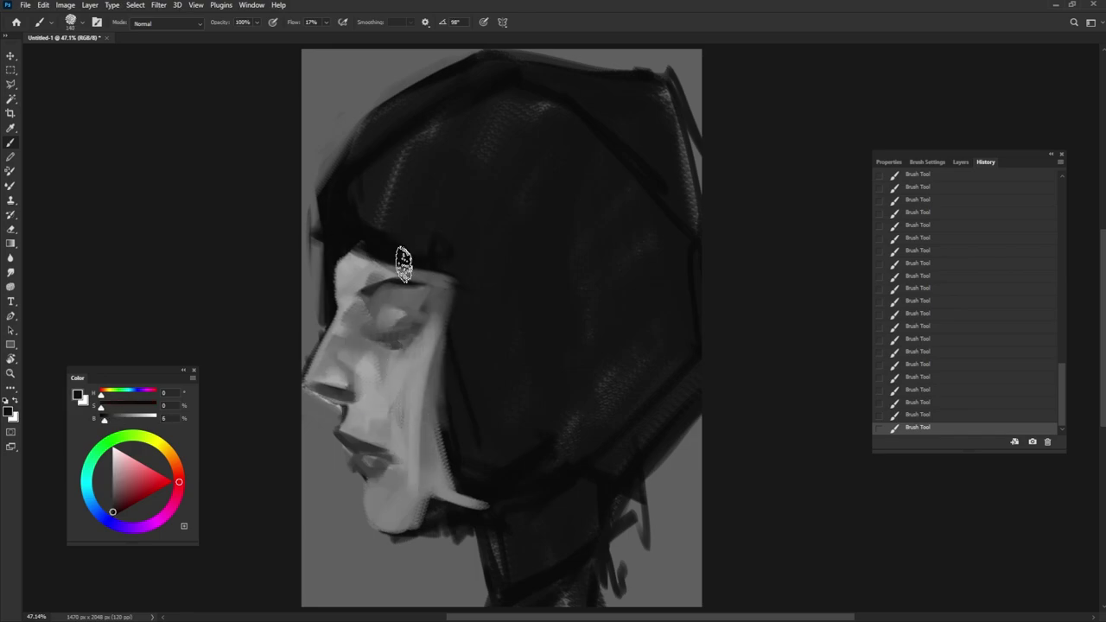
mouse_move(384, 330)
mouse_down()
mouse_move(415, 283)
mouse_move(413, 332)
mouse_up()
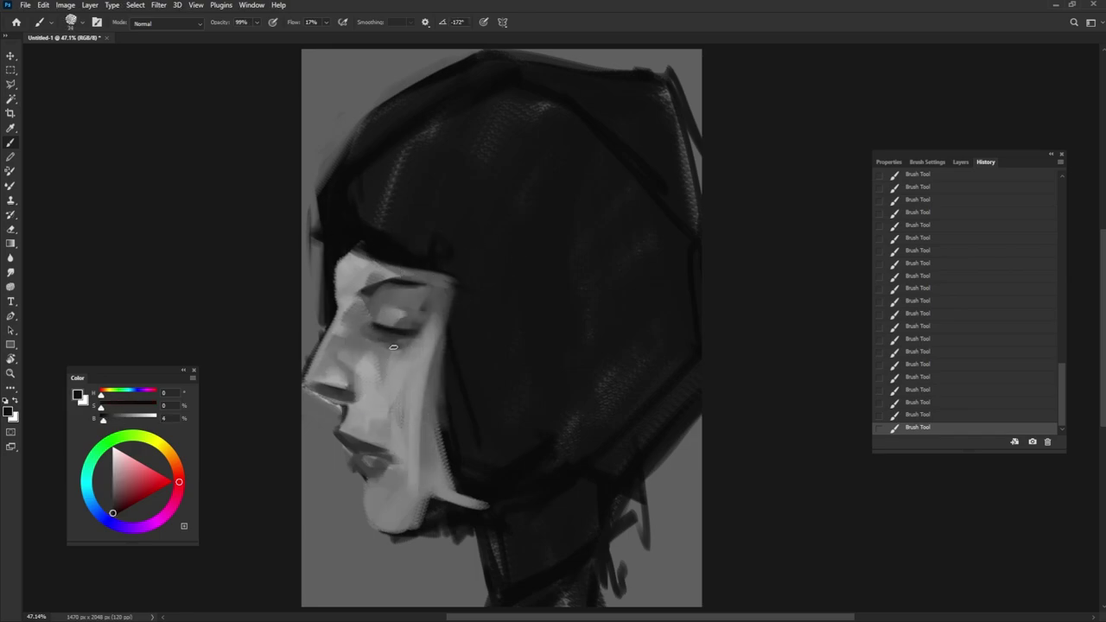
Step: Sample greys, raise brush opacity slightly, and lighten the brow above the eye
alt+click(386, 342)
alt+click(356, 295)
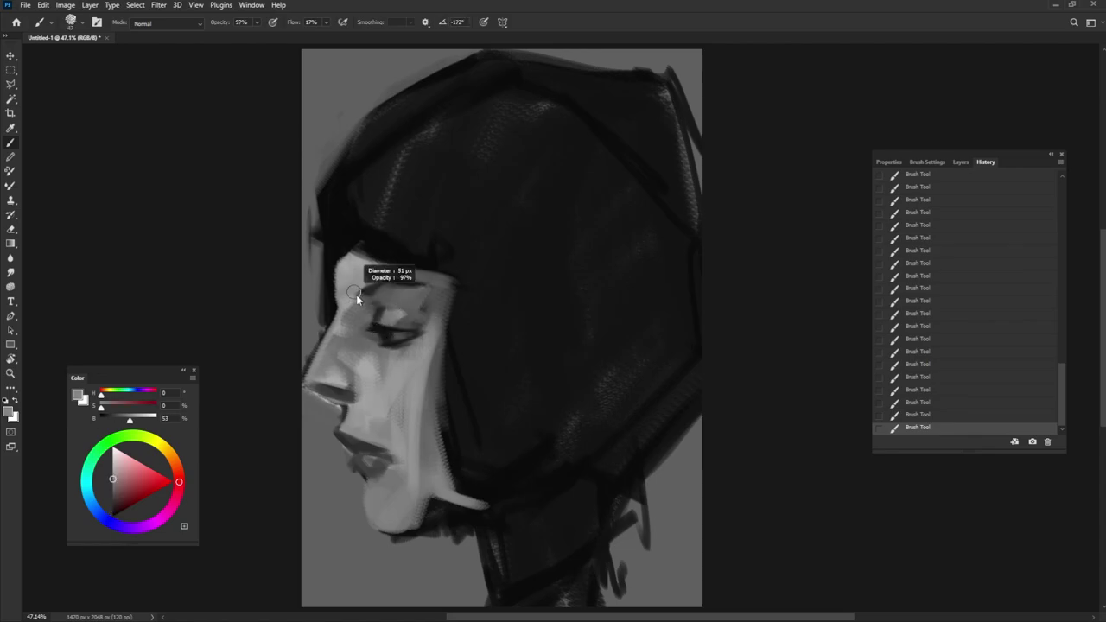
alt+click(332, 400)
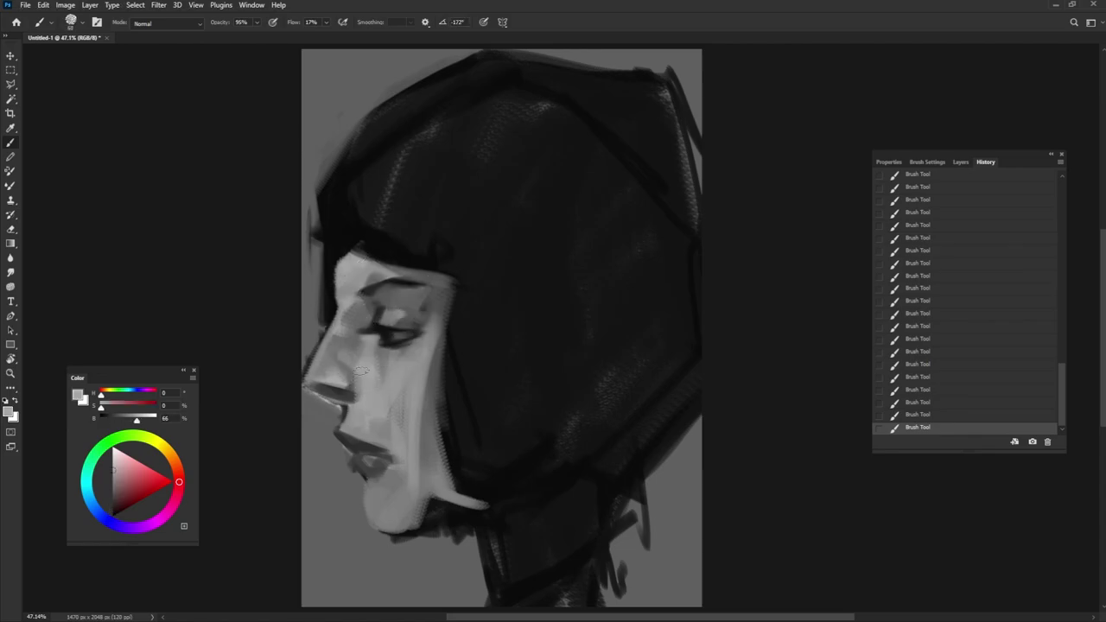
alt+click(320, 248)
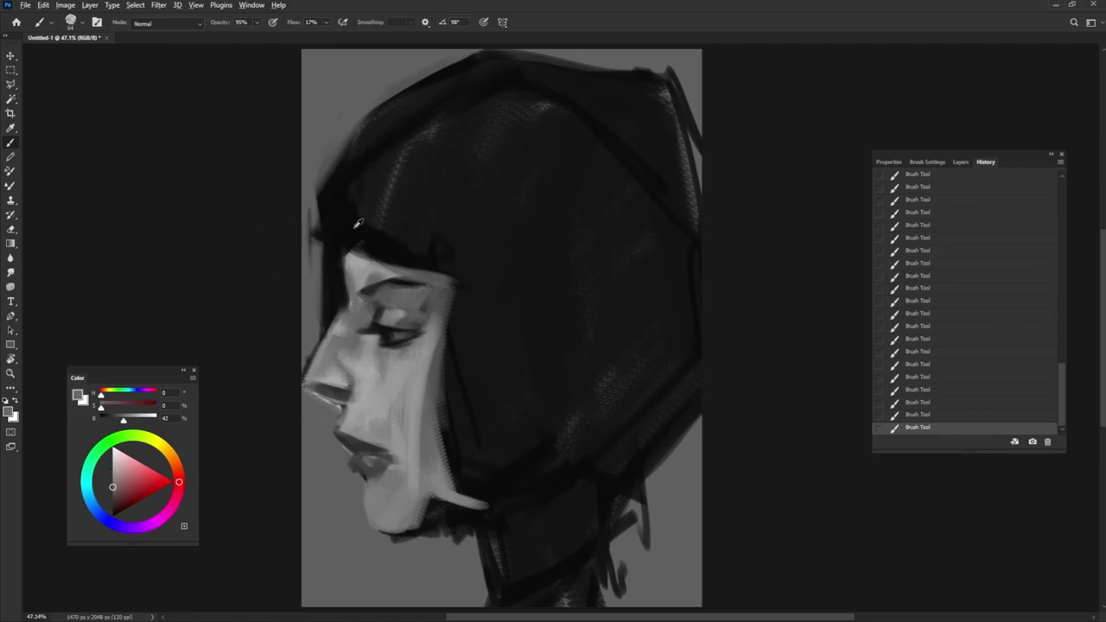
alt+click(348, 300)
key(9)
key(7)
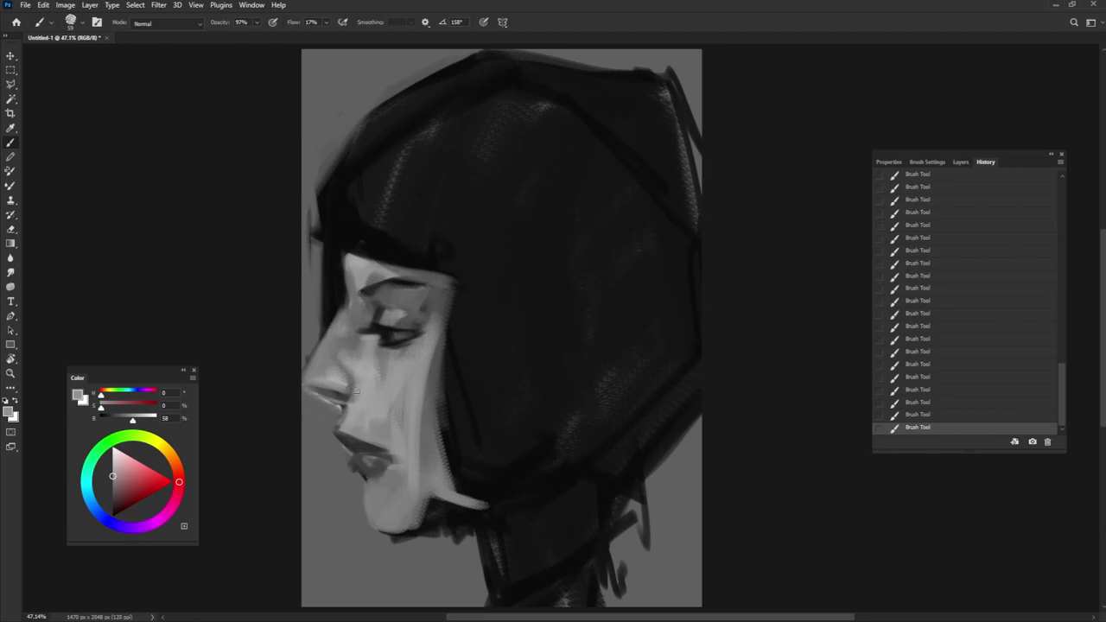
alt+click(340, 372)
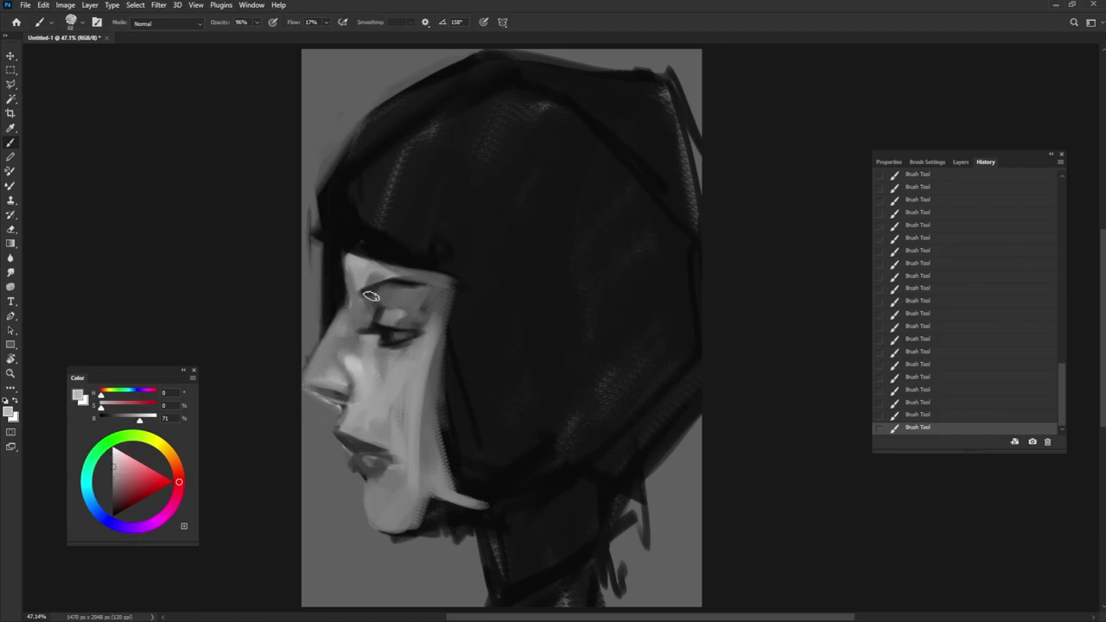
mouse_move(371, 291)
mouse_down()
mouse_move(441, 299)
mouse_move(455, 289)
mouse_up()
alt+click(465, 276)
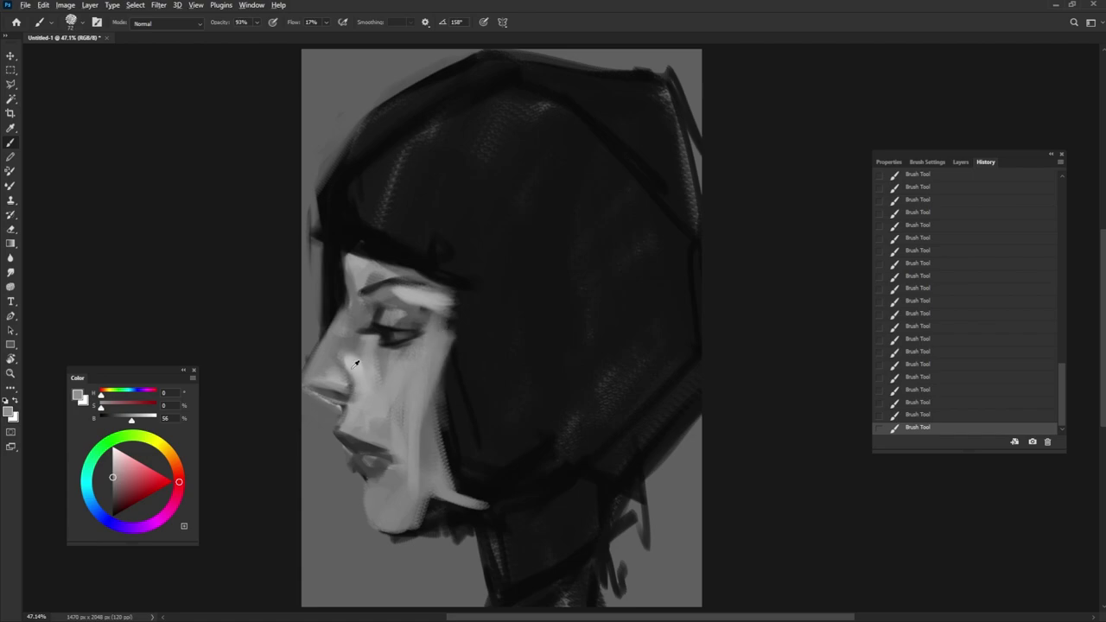
Step: Paint light grey diagonal strokes down the cheek
alt+click(422, 334)
mouse_move(423, 346)
mouse_down()
mouse_move(387, 356)
mouse_move(388, 413)
mouse_up()
alt+click(377, 437)
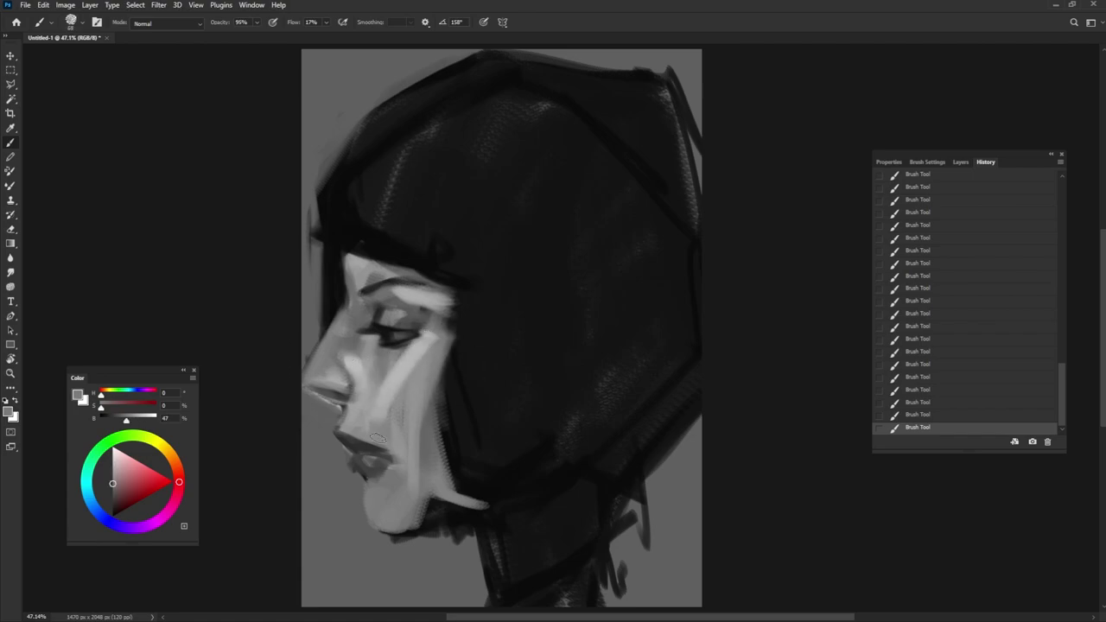
alt+click(330, 391)
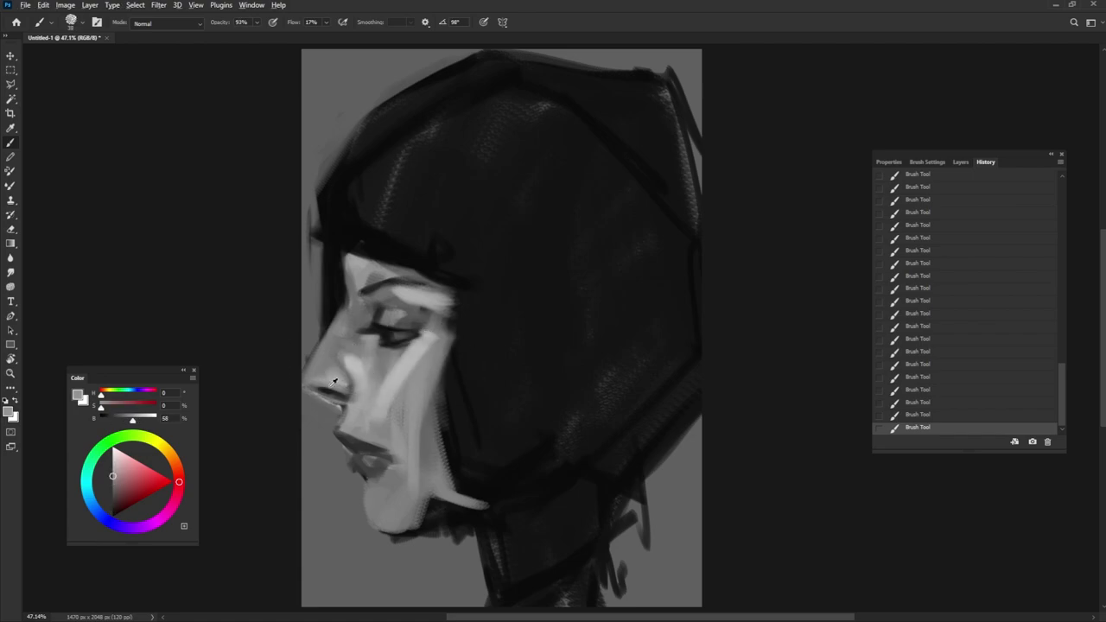
alt+click(338, 391)
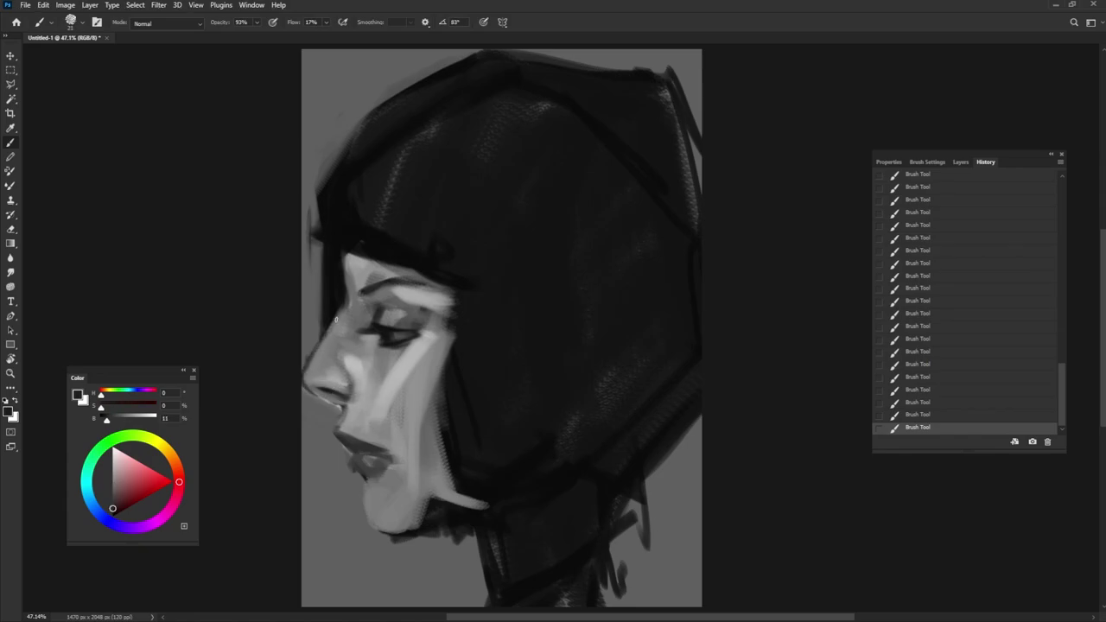
alt+click(336, 427)
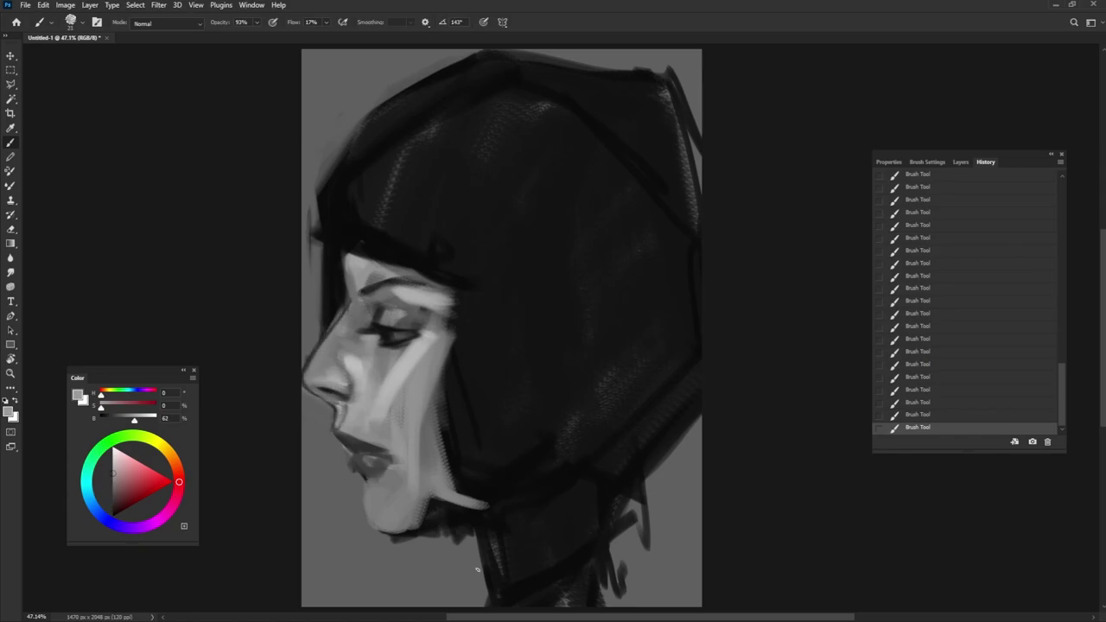
Step: Add a faint light stroke on the cheek edge, lighten the upper eyelid, and shrink the brush
alt+click(336, 294)
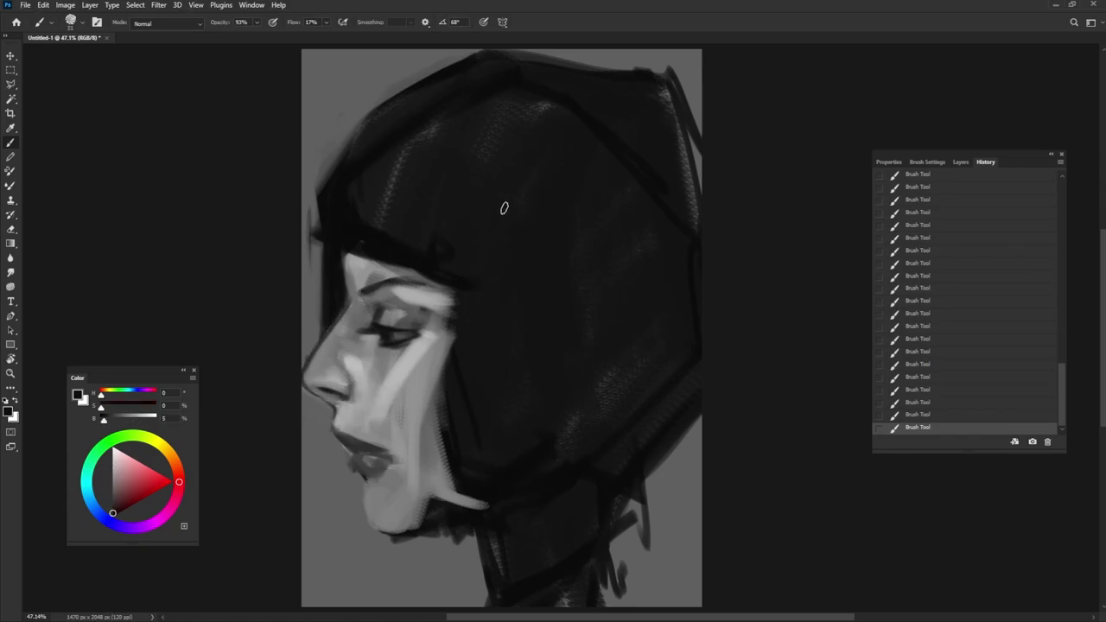
alt+click(447, 326)
drag(447, 312, 448, 384)
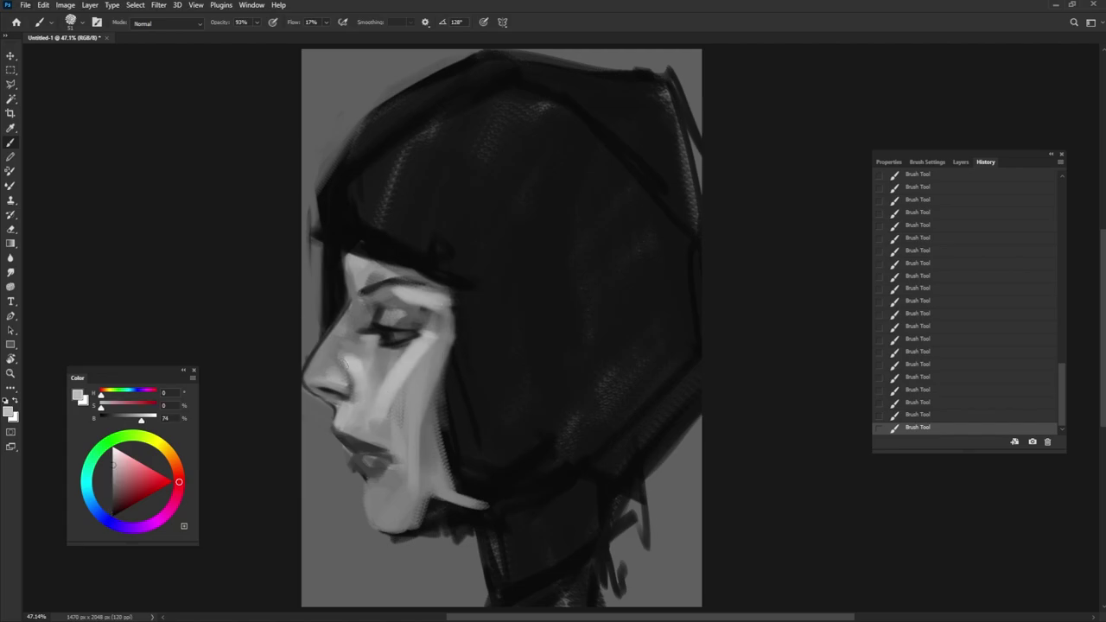
drag(359, 326, 377, 328)
alt+click(438, 364)
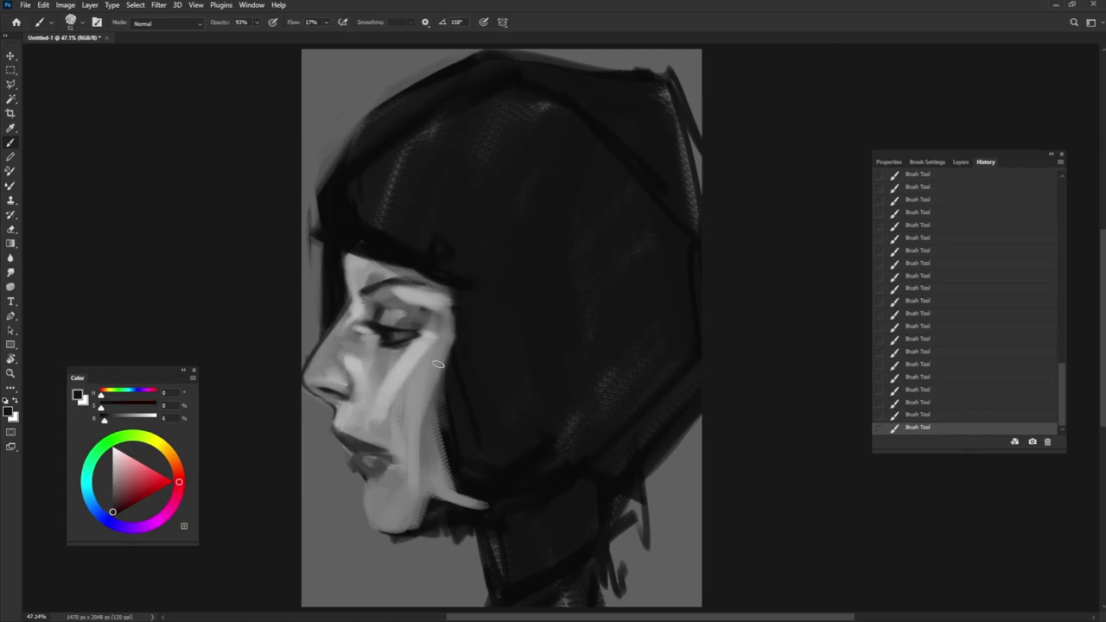
alt+click(330, 386)
alt+right_click(380, 374)
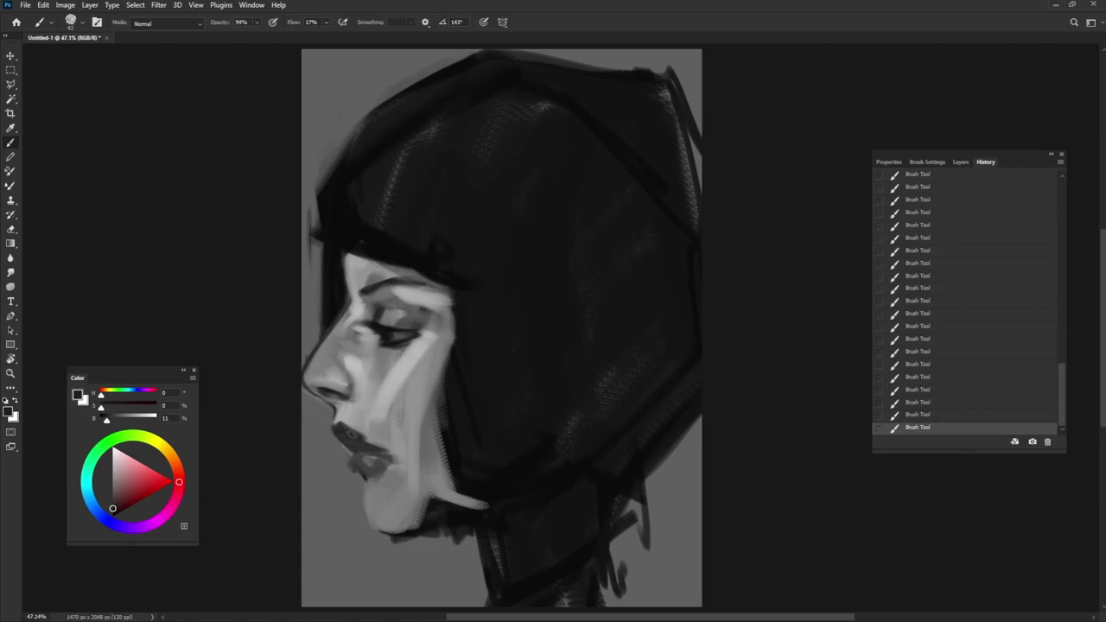
Step: Darken the upper lip, then lighten the surrounding lip area
alt+click(368, 430)
drag(351, 427, 381, 449)
alt+click(359, 451)
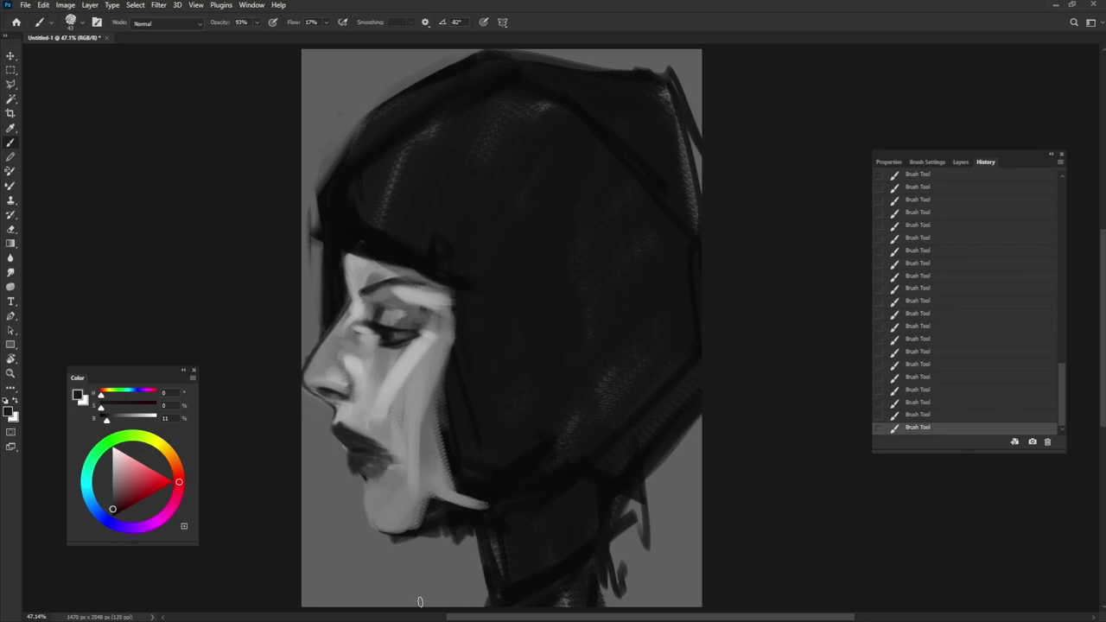
alt+click(385, 446)
mouse_move(350, 430)
mouse_down()
mouse_move(392, 386)
mouse_move(391, 447)
mouse_up()
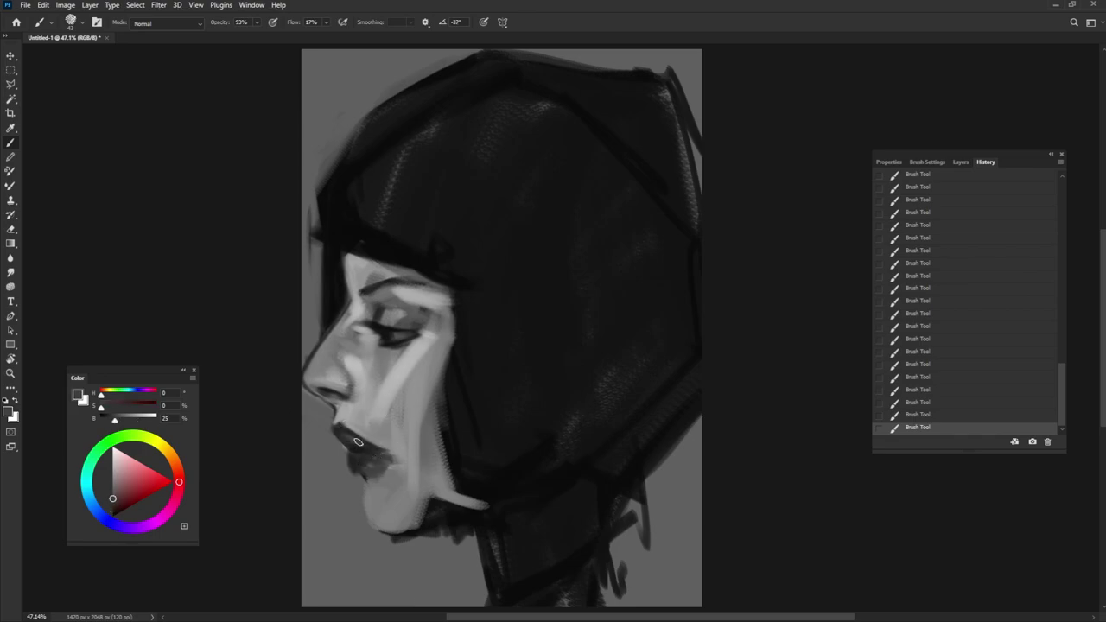
alt+click(353, 449)
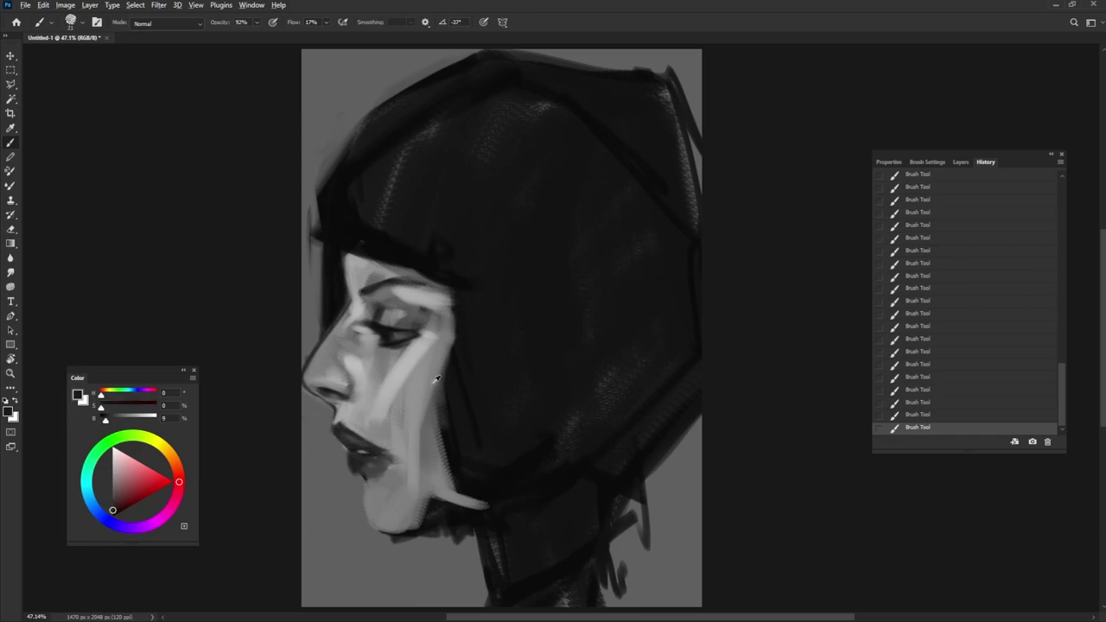
alt+click(355, 466)
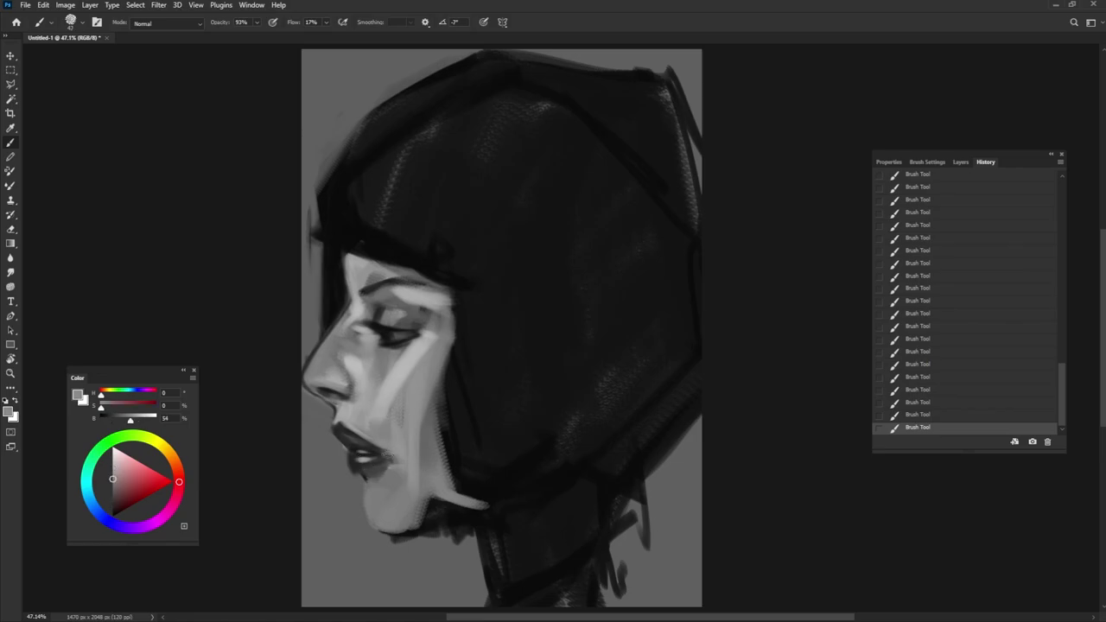
Step: Lighten the chin and jaw with skin tone and paint light grey along the jaw underside
alt+click(390, 404)
drag(396, 453, 360, 522)
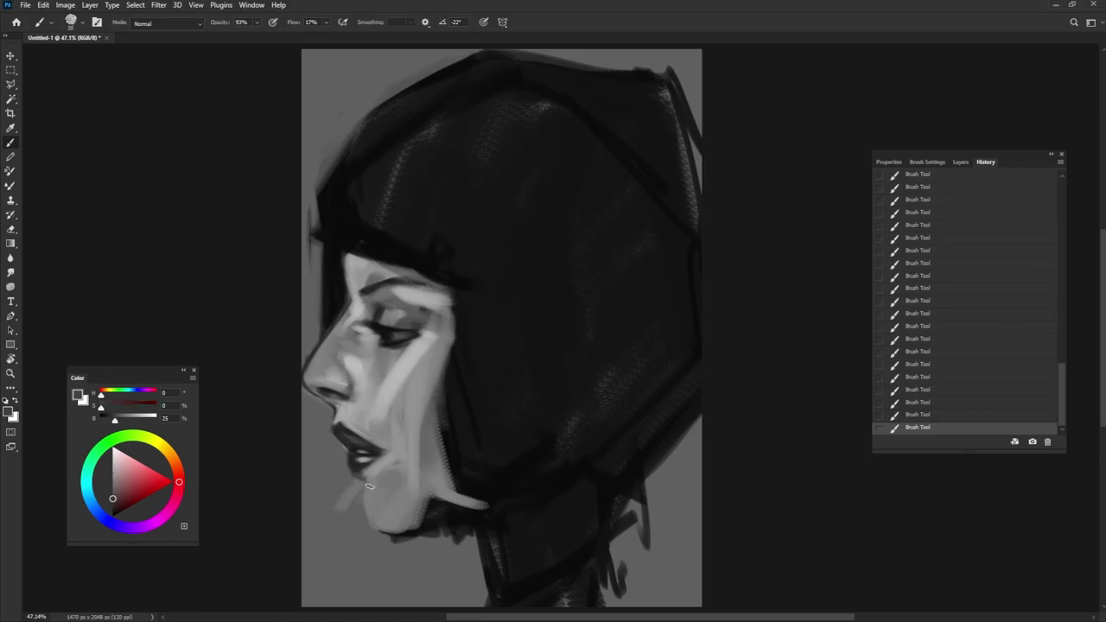
alt+click(347, 469)
alt+click(413, 529)
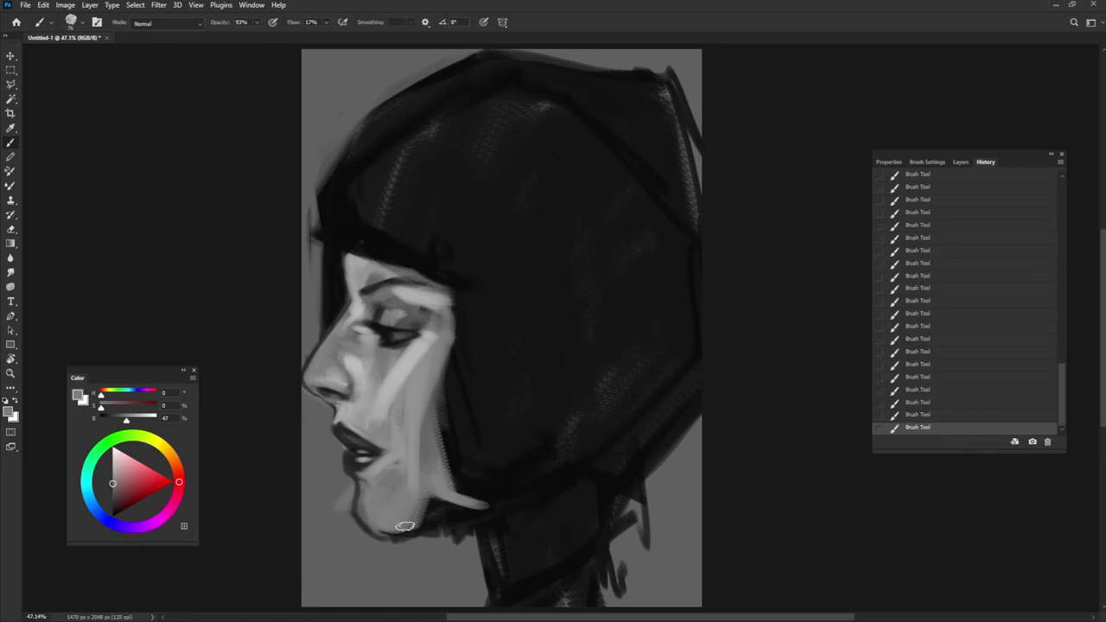
mouse_move(385, 532)
mouse_down()
mouse_move(484, 512)
mouse_move(468, 505)
mouse_up()
Step: Widen the neck's right edge, paint grey over the neck below the chin, and darken the hair's left edge
mouse_move(466, 446)
mouse_down()
mouse_move(447, 437)
mouse_move(459, 375)
mouse_up()
alt+click(469, 391)
alt+click(492, 545)
mouse_move(492, 544)
mouse_down()
mouse_move(452, 518)
mouse_move(585, 489)
mouse_move(540, 530)
mouse_move(558, 605)
mouse_up()
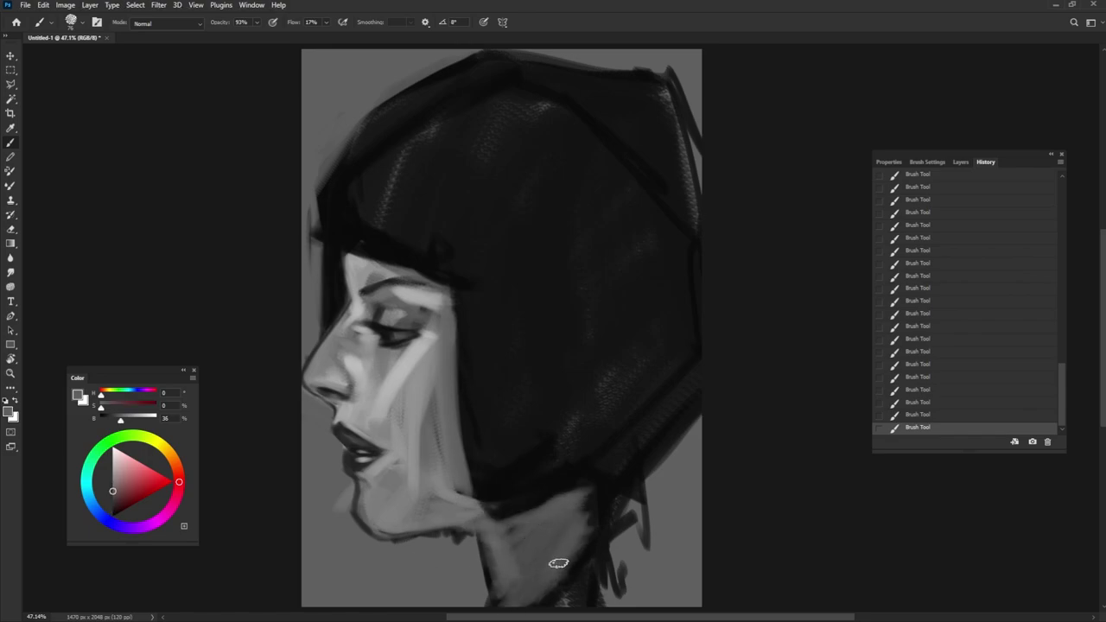
alt+click(495, 491)
drag(316, 252, 326, 231)
Step: Brighten the tip of the nose with a light grey
alt+click(447, 241)
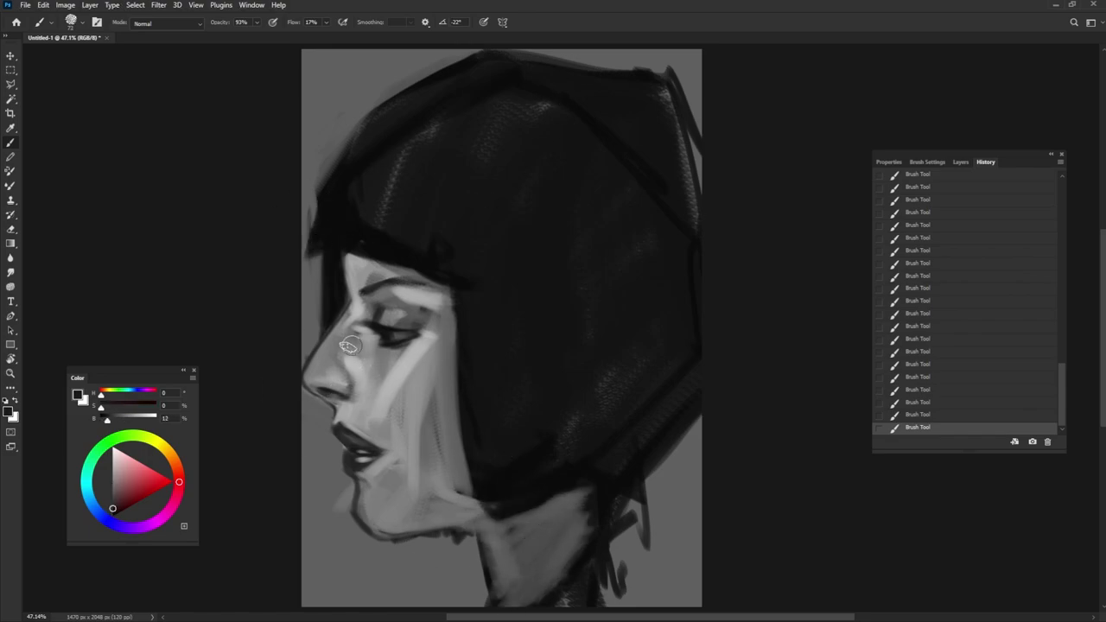
alt+click(333, 378)
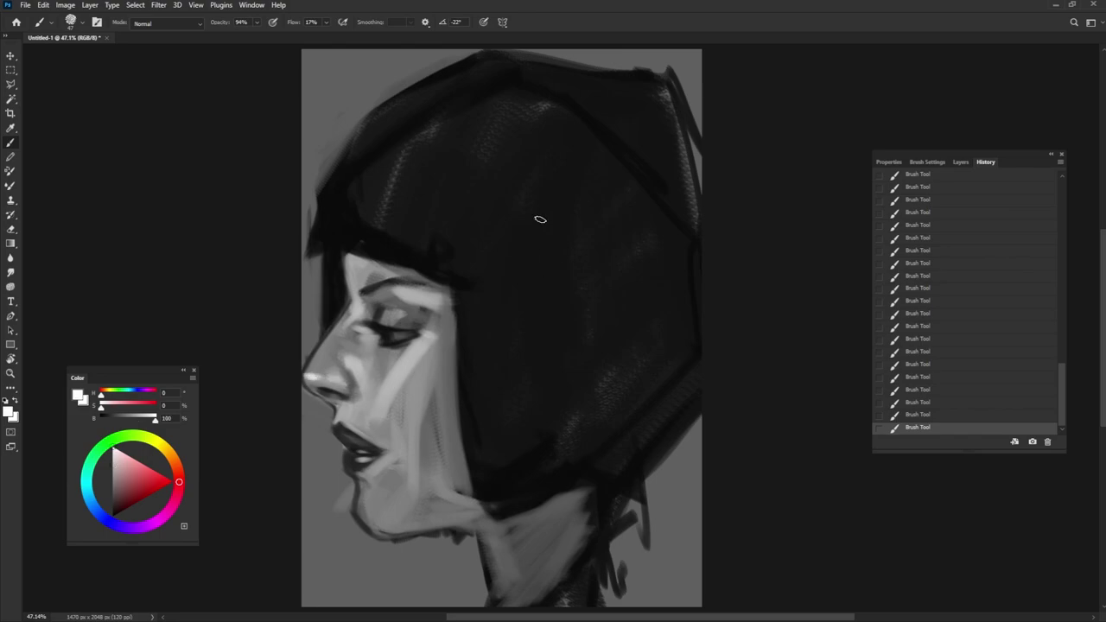
drag(351, 374, 318, 363)
alt+click(433, 546)
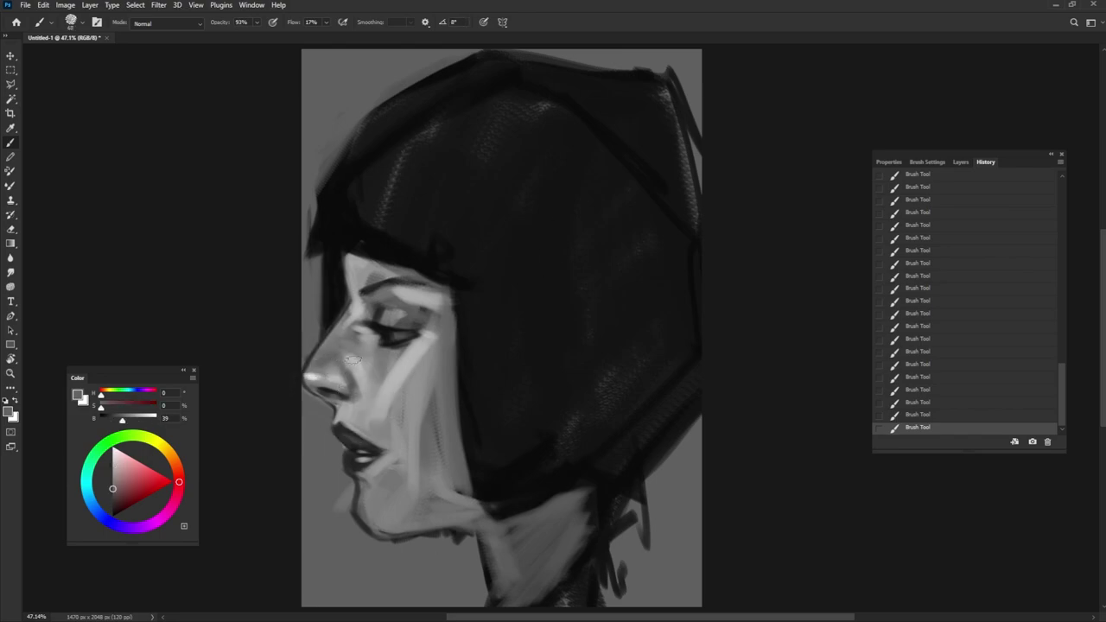
alt+click(333, 379)
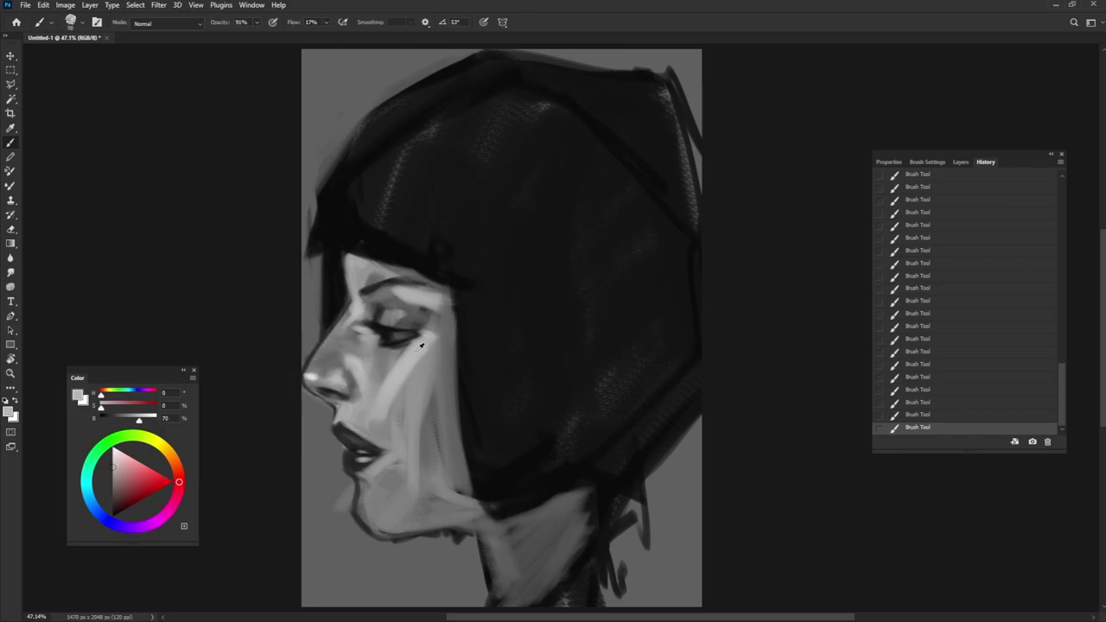
Step: Repaint and blend the cheek streak, and lighten the cheek and jaw beside the mouth
drag(421, 346, 442, 458)
alt+click(383, 362)
drag(389, 368, 401, 378)
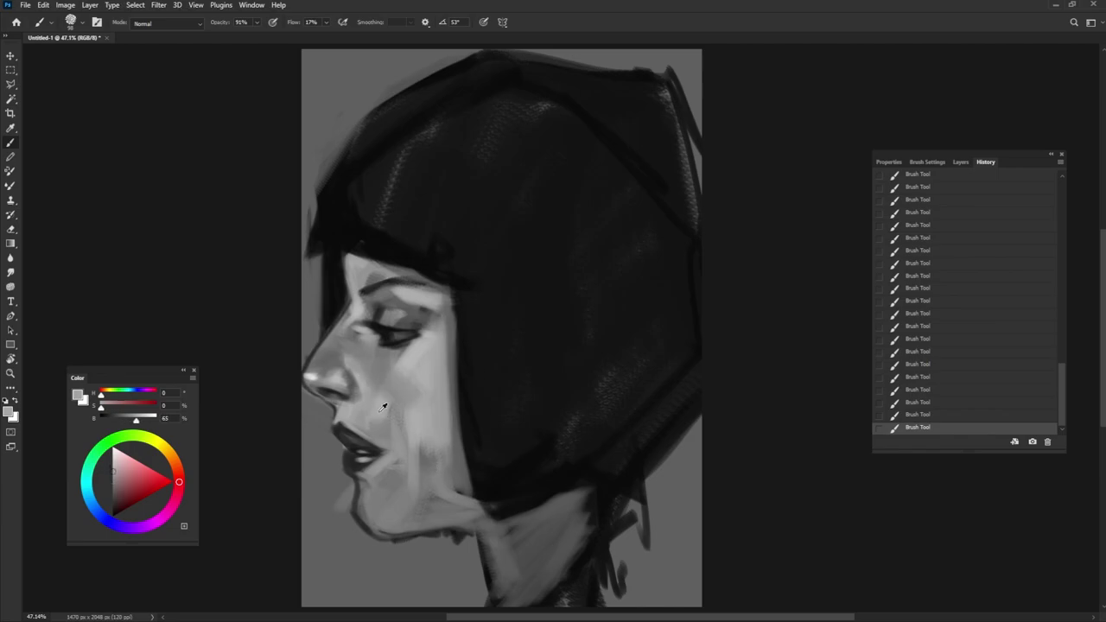
alt+click(383, 407)
drag(436, 463, 405, 467)
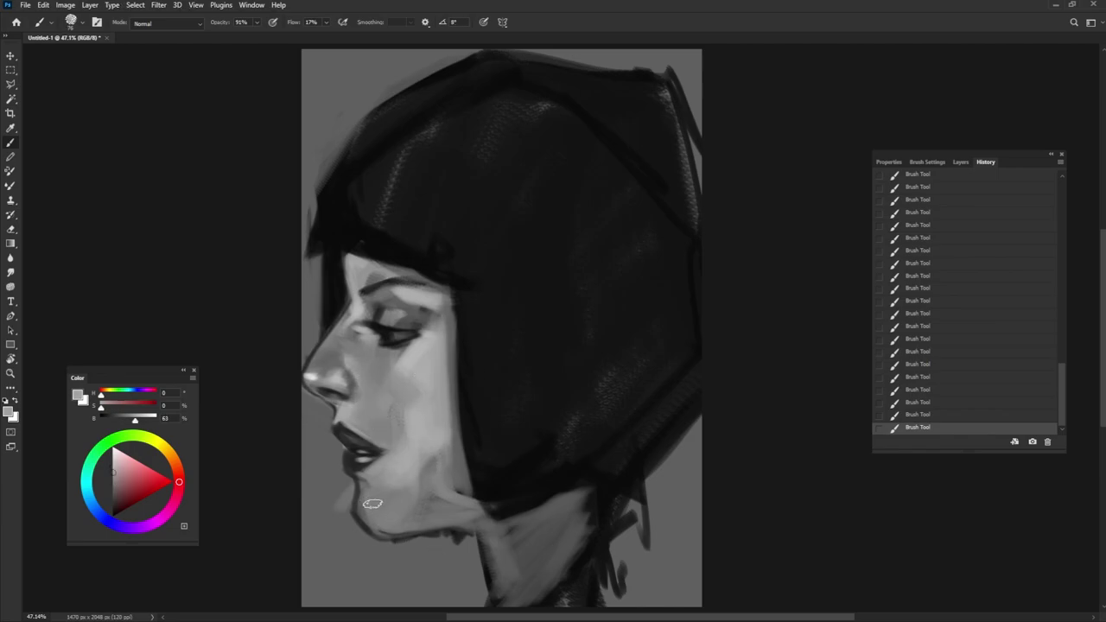
mouse_move(372, 503)
mouse_down()
mouse_move(402, 512)
mouse_move(433, 454)
mouse_up()
Step: Brighten the jaw's underside and draw a dark shadow line beneath it
alt+click(430, 471)
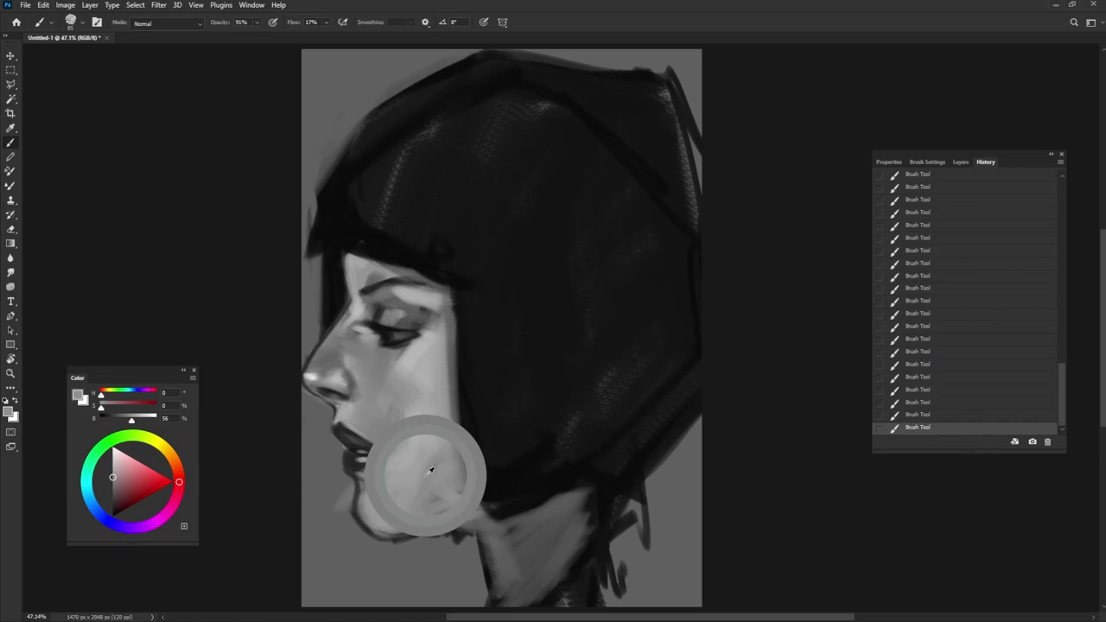
drag(388, 545, 476, 544)
alt+click(482, 534)
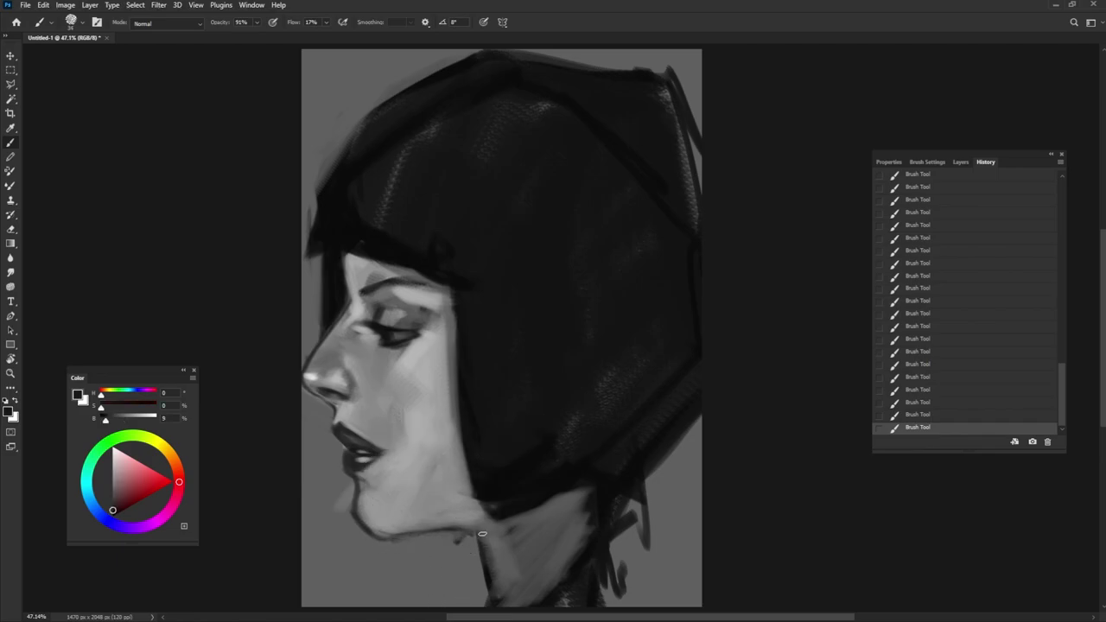
mouse_move(375, 534)
mouse_down()
mouse_move(498, 519)
mouse_move(484, 587)
mouse_move(521, 513)
mouse_move(545, 588)
mouse_up()
Step: Shade the neck below the jaw with a dark edge and lighter grey tones
alt+click(462, 485)
alt+click(466, 511)
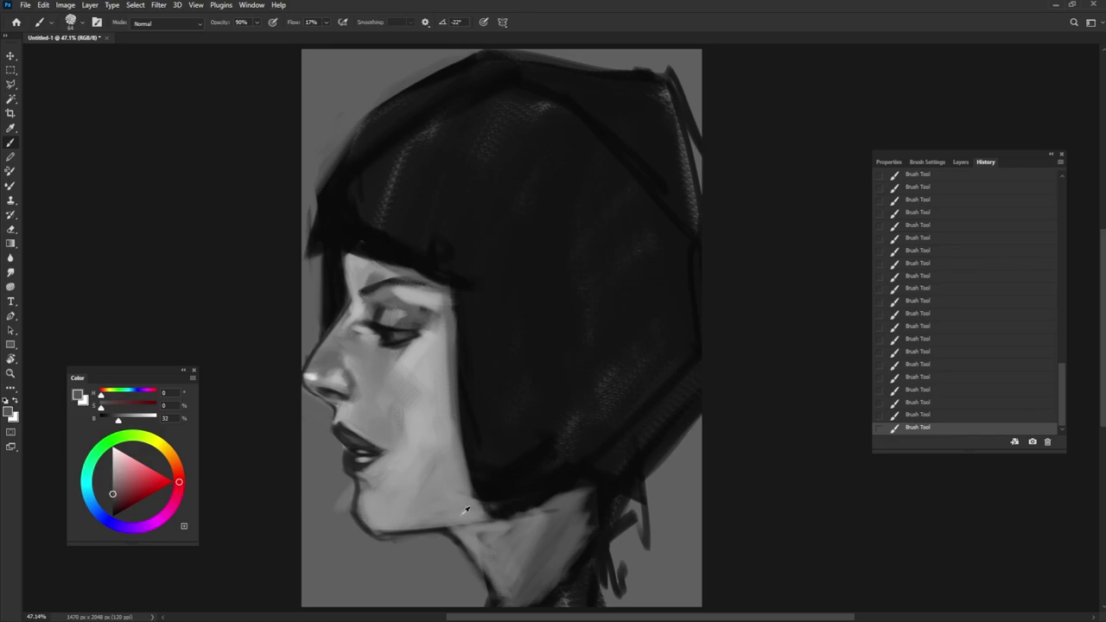
mouse_move(466, 510)
mouse_down()
mouse_move(488, 575)
mouse_move(526, 542)
mouse_move(520, 569)
mouse_move(484, 523)
mouse_move(506, 595)
mouse_move(596, 506)
mouse_move(529, 501)
mouse_up()
alt+click(419, 519)
alt+click(680, 516)
alt+click(531, 531)
alt+click(459, 533)
Step: Darken the hair edge beside the cheek and under the jaw, and lighten the neck with grey
alt+click(473, 421)
drag(455, 308, 493, 519)
drag(449, 371, 515, 532)
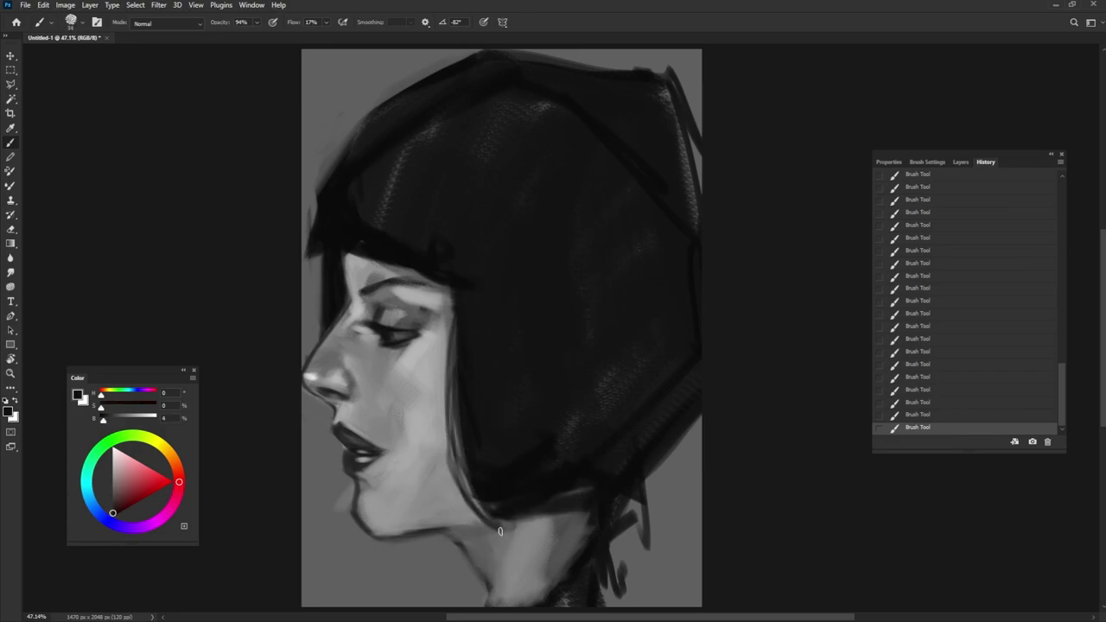
mouse_move(447, 406)
mouse_down()
mouse_move(523, 536)
mouse_move(521, 521)
mouse_move(583, 514)
mouse_move(674, 469)
mouse_move(695, 432)
mouse_up()
drag(617, 538, 622, 601)
alt+click(597, 562)
mouse_move(596, 561)
mouse_down()
mouse_move(573, 573)
mouse_move(602, 538)
mouse_move(620, 598)
mouse_up()
Step: Raise brush flow to 79% and repaint the top and right of the hair solid black
alt+click(642, 444)
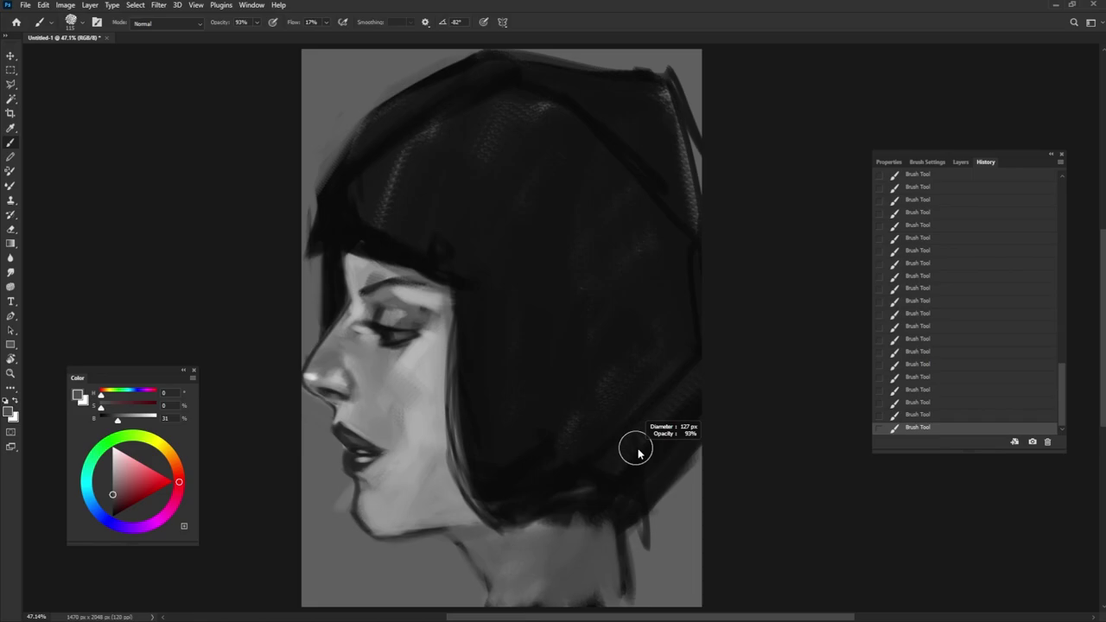
alt+click(364, 254)
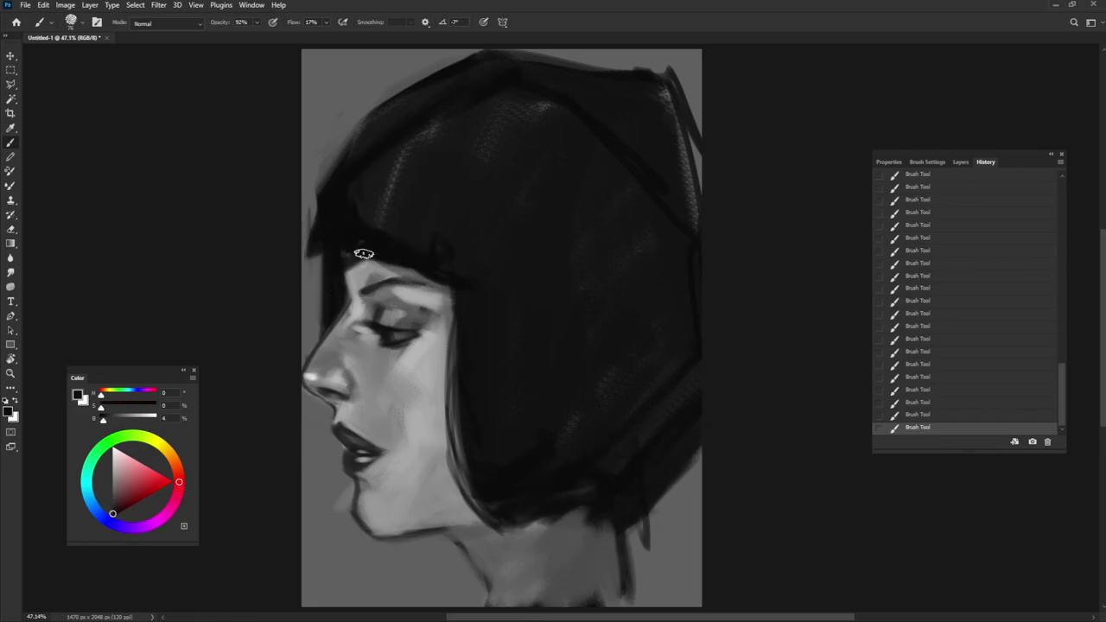
key(shift+7)
key(shift+9)
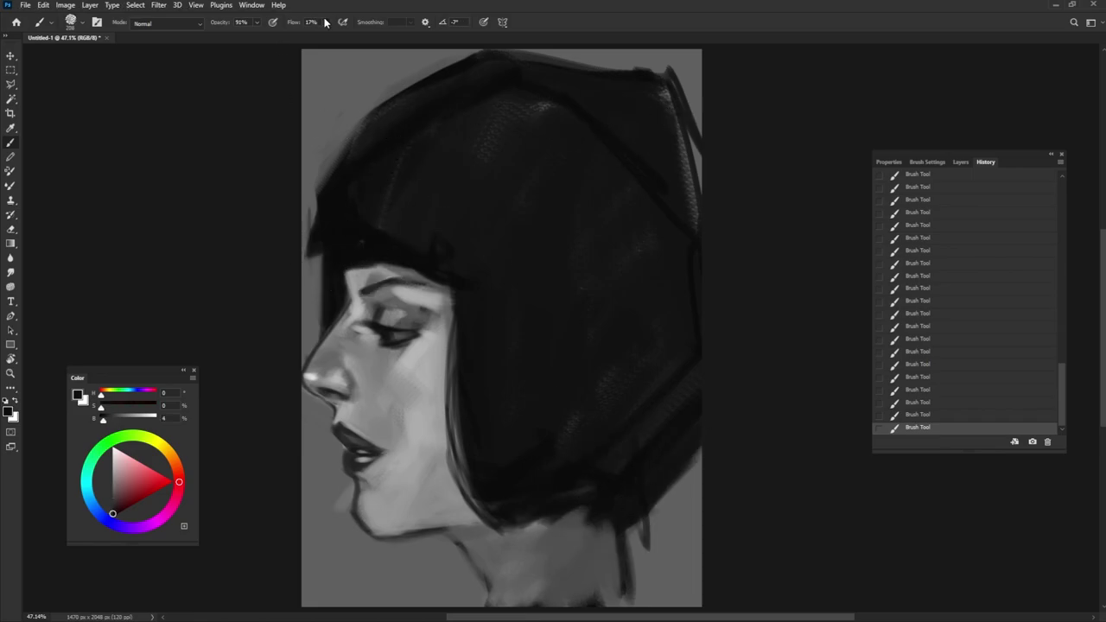
mouse_move(505, 211)
mouse_down()
mouse_move(407, 129)
mouse_move(354, 143)
mouse_up()
mouse_move(664, 128)
mouse_down()
mouse_move(442, 247)
mouse_move(672, 222)
mouse_move(655, 543)
mouse_move(636, 605)
mouse_up()
Step: With a smaller brush, paint thin dark grey lines along the neck's right edge
alt+click(612, 524)
key(bracketleft)
key(bracketleft)
key(bracketleft)
key(bracketleft)
key(bracketleft)
key(bracketleft)
alt+click(614, 527)
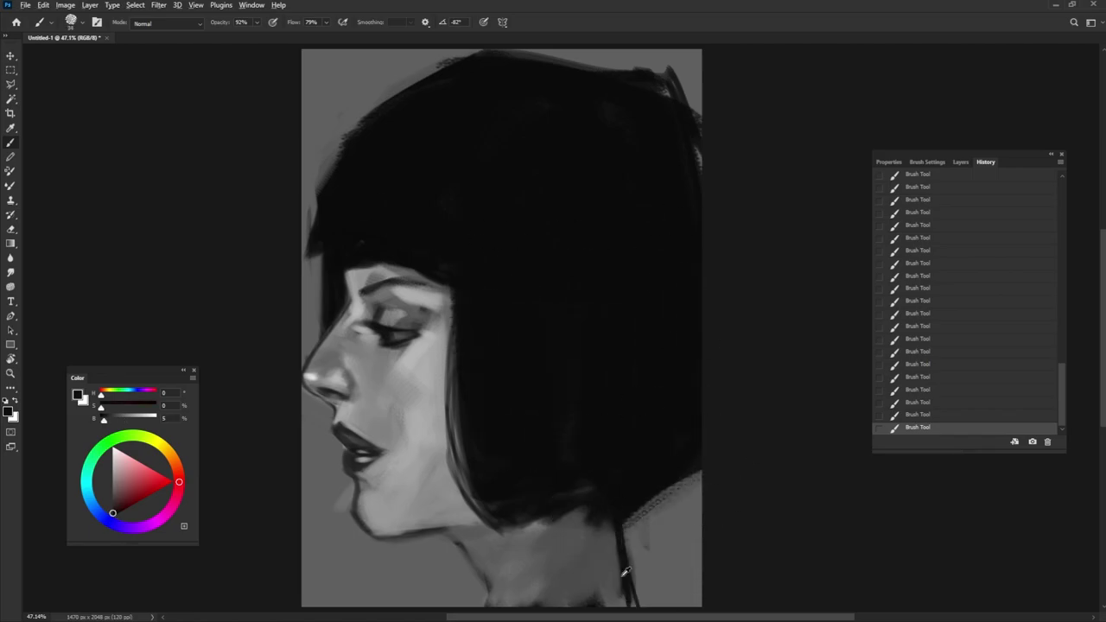
drag(623, 554, 596, 600)
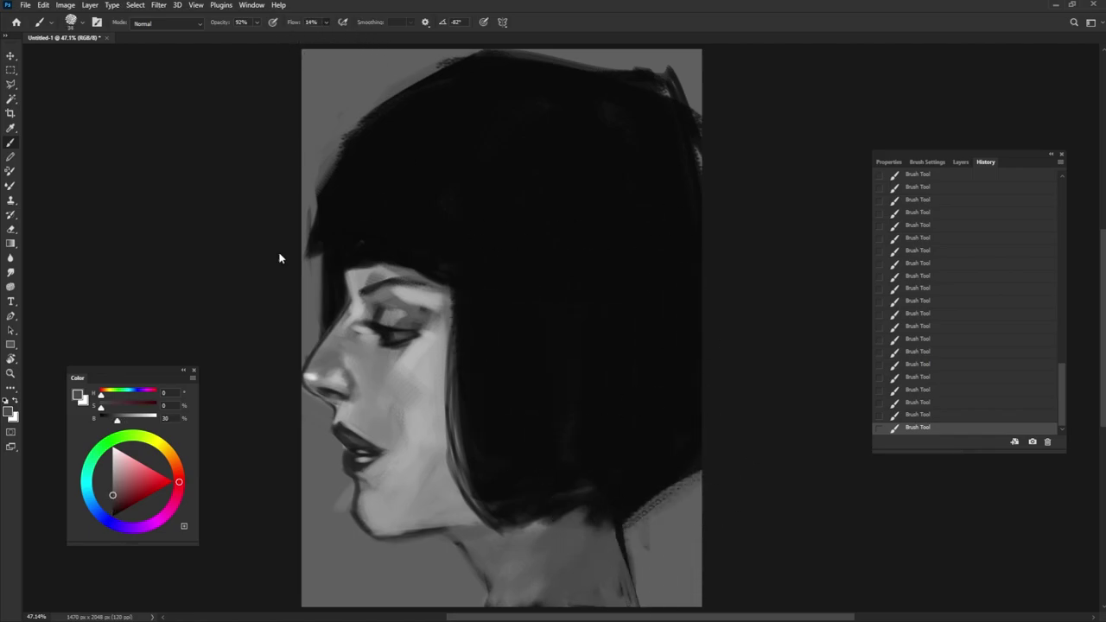
Step: Paint light grey strands into the hair, then cover most of them back with black
drag(518, 396, 586, 326)
alt+click(585, 326)
mouse_move(518, 251)
mouse_down()
mouse_move(502, 457)
mouse_move(544, 457)
mouse_up()
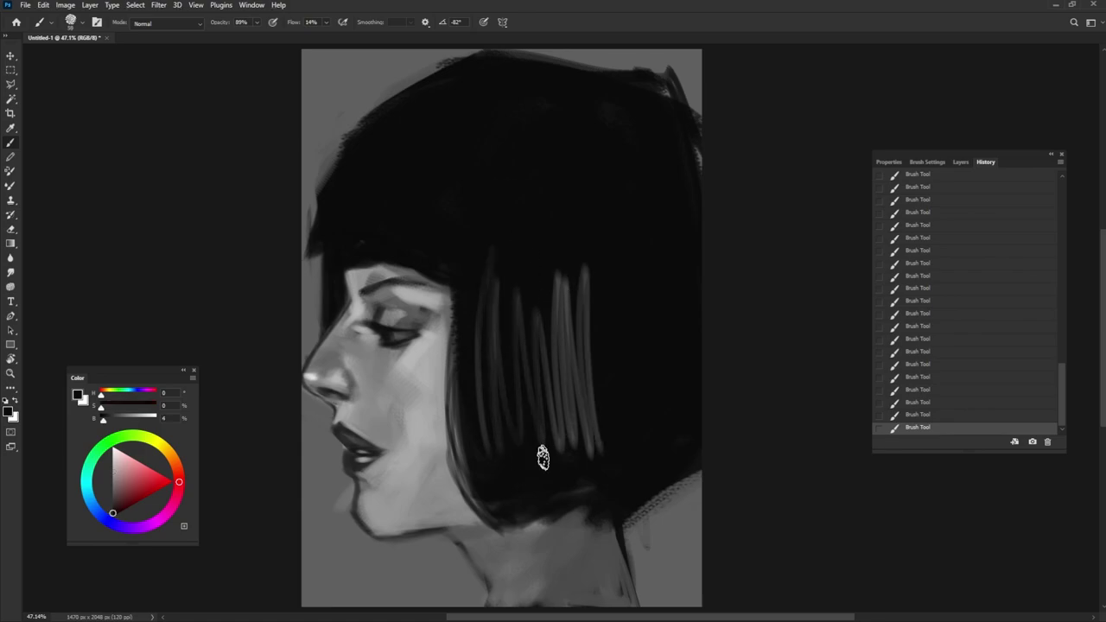
drag(519, 302, 515, 504)
drag(543, 270, 560, 449)
mouse_move(563, 276)
mouse_down()
mouse_move(575, 449)
mouse_move(586, 455)
mouse_up()
drag(588, 266, 597, 453)
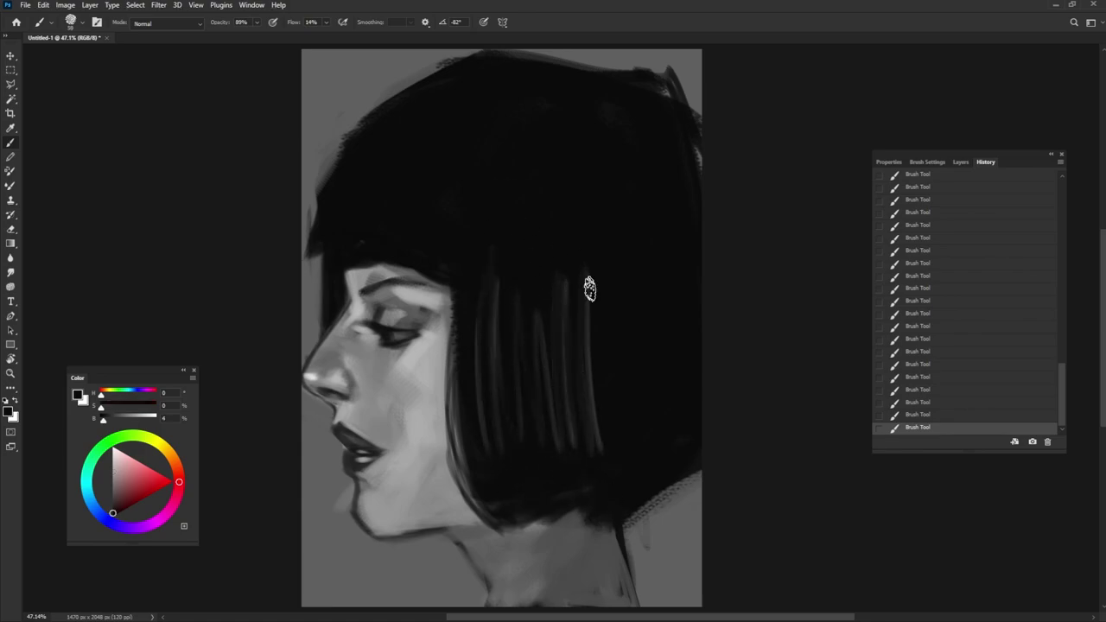
drag(578, 262, 591, 259)
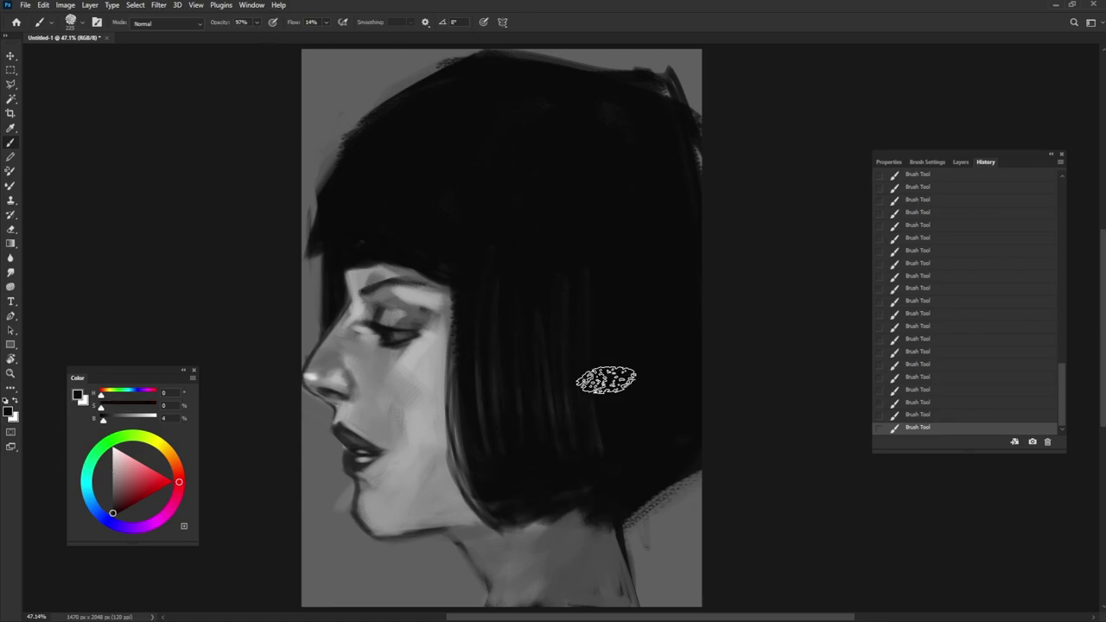
Step: Soften the hair's top-left edge with sampled grey using a smaller brush
key(bracketleft)
key(bracketleft)
key(bracketleft)
key(bracketleft)
key(bracketleft)
key(bracketleft)
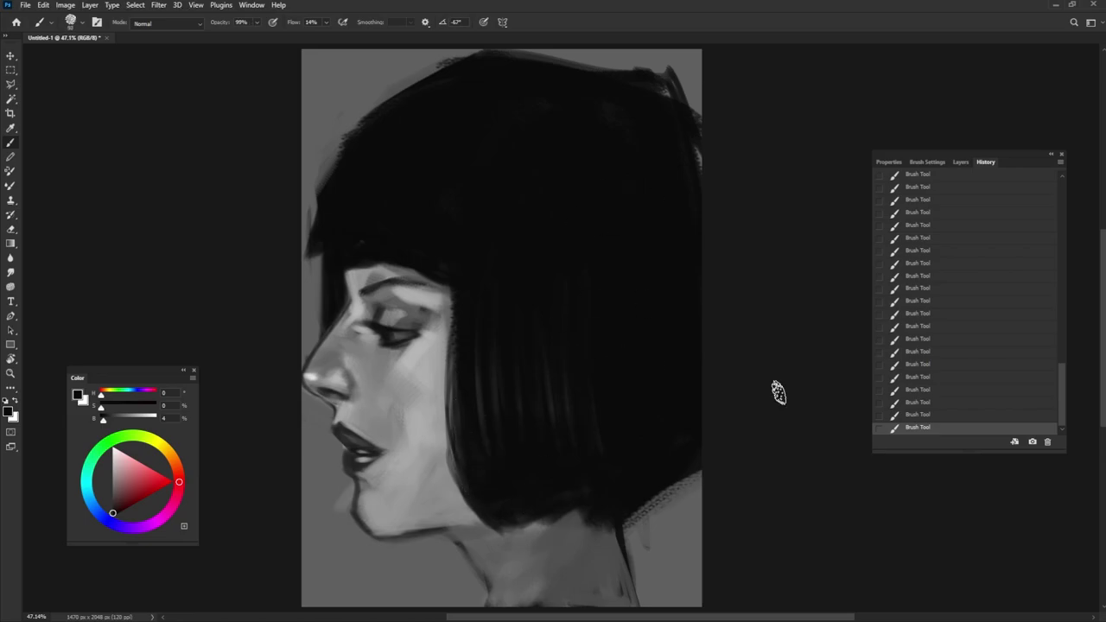
alt+click(320, 112)
mouse_move(313, 205)
mouse_down()
mouse_move(418, 57)
mouse_move(649, 49)
mouse_move(563, 64)
mouse_move(647, 69)
mouse_up()
Step: Soften the hair's top edge and paint a dark choker band across the neck
alt+click(696, 115)
alt+click(414, 318)
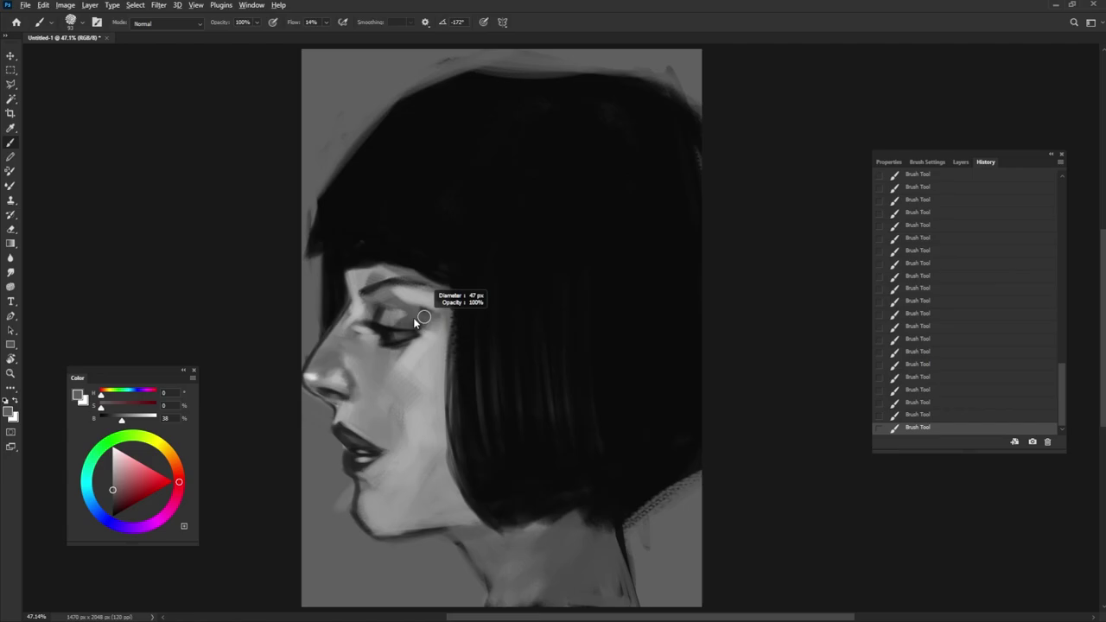
alt+click(350, 442)
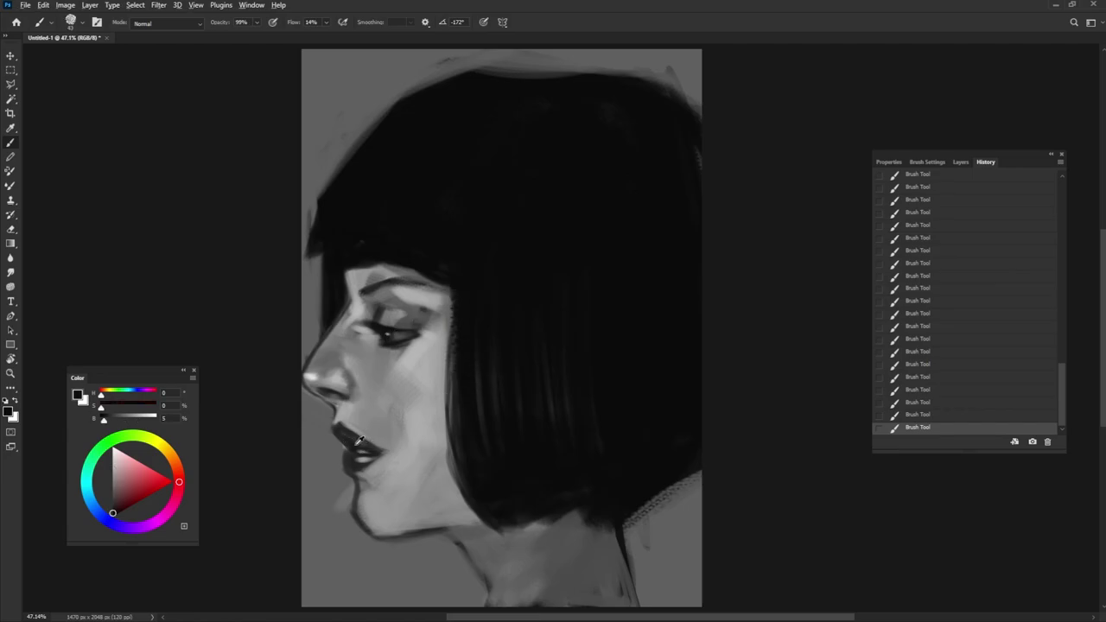
alt+click(371, 449)
alt+click(574, 510)
alt+click(570, 544)
mouse_move(494, 596)
mouse_down()
mouse_move(625, 590)
mouse_move(618, 580)
mouse_move(641, 590)
mouse_up()
Step: Lighten the choker's right end and the neck under the hair, and darken the brow slightly
alt+click(653, 543)
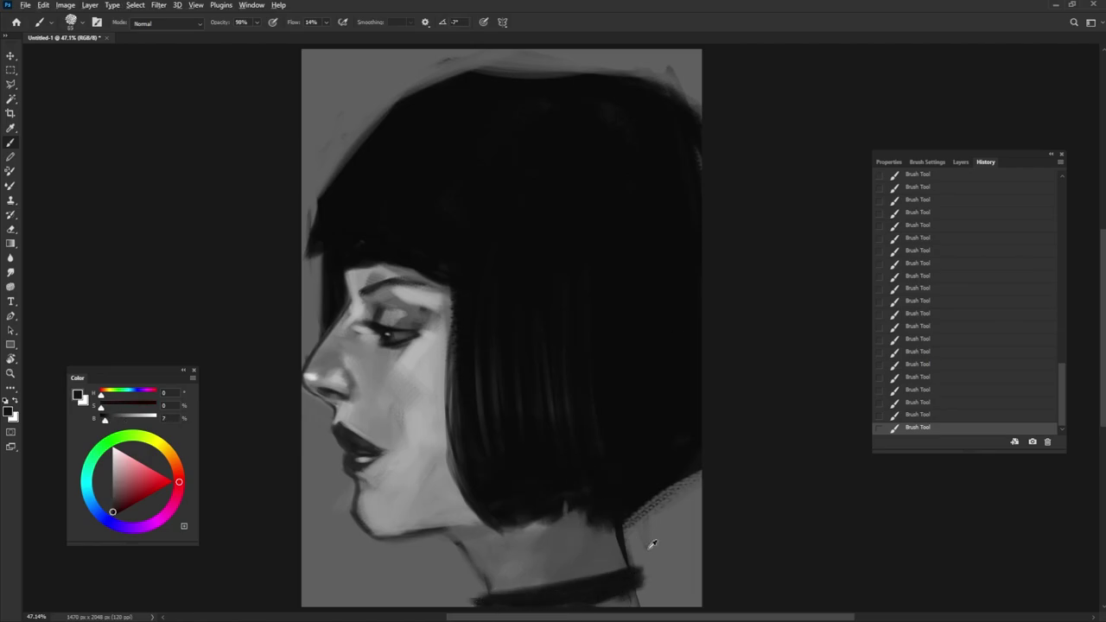
alt+click(640, 560)
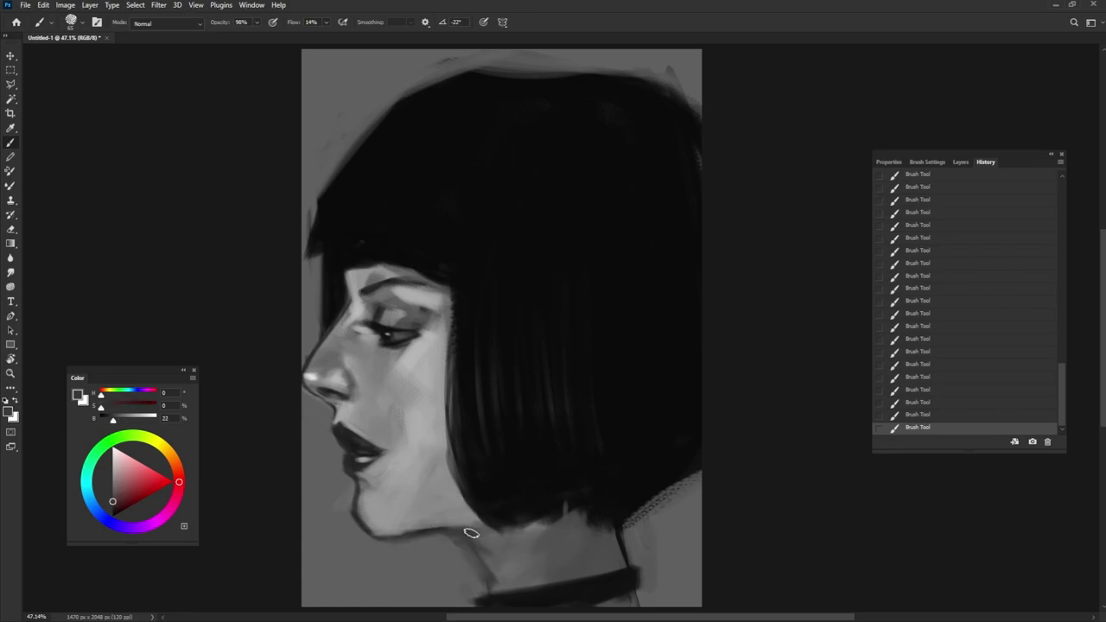
alt+click(484, 558)
alt+click(443, 500)
drag(471, 575, 531, 548)
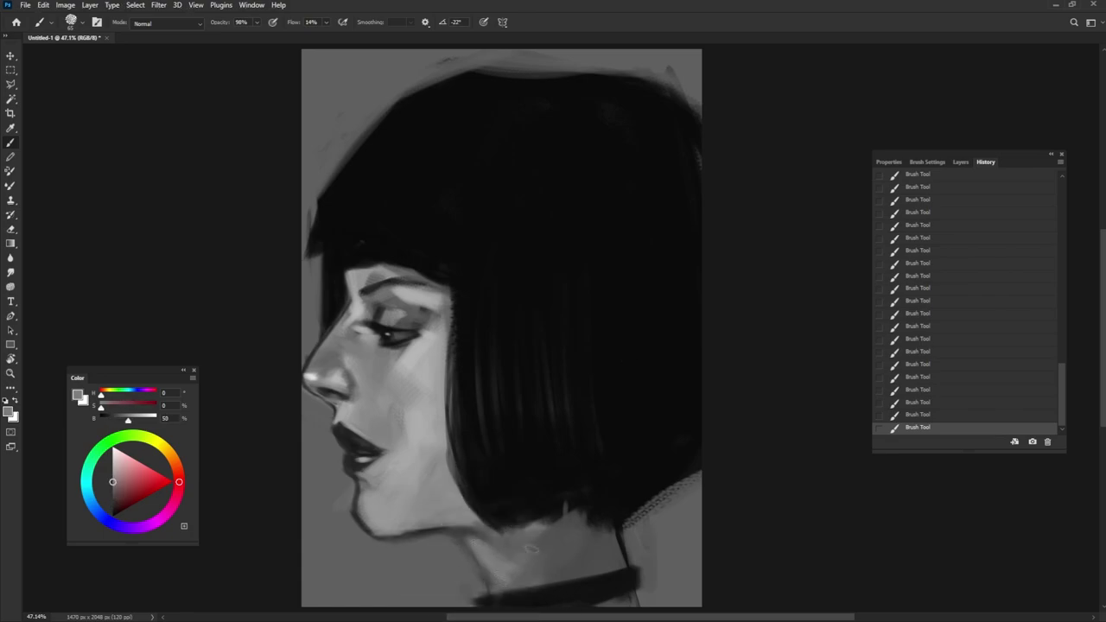
alt+click(405, 251)
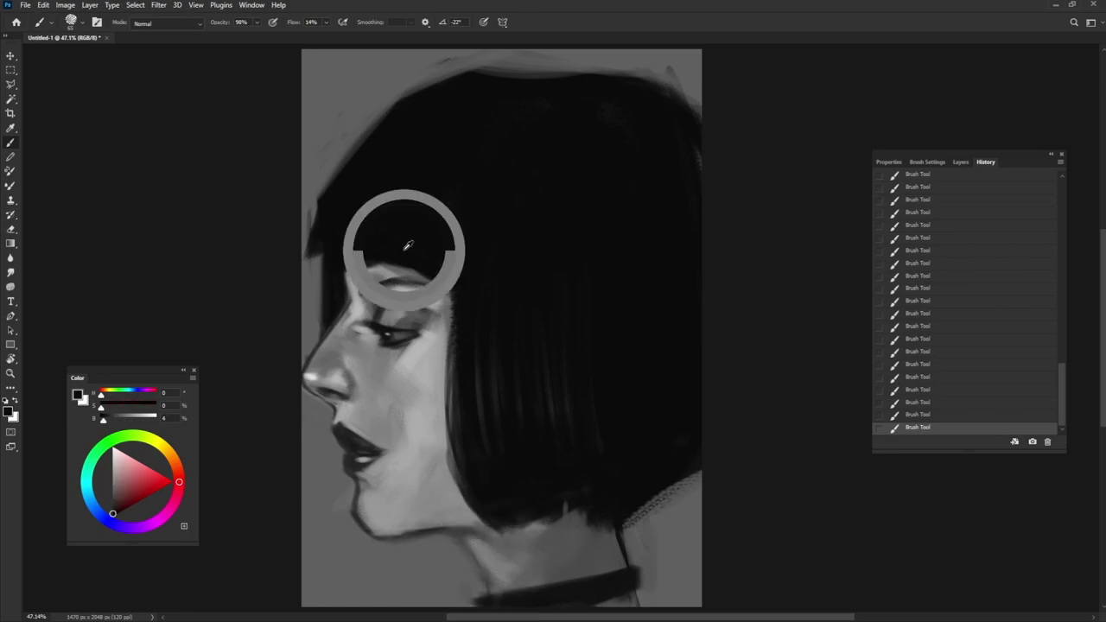
drag(363, 290, 415, 273)
Step: Rework the lower hair edge near the neck and darken the upper eyelid
alt+click(508, 196)
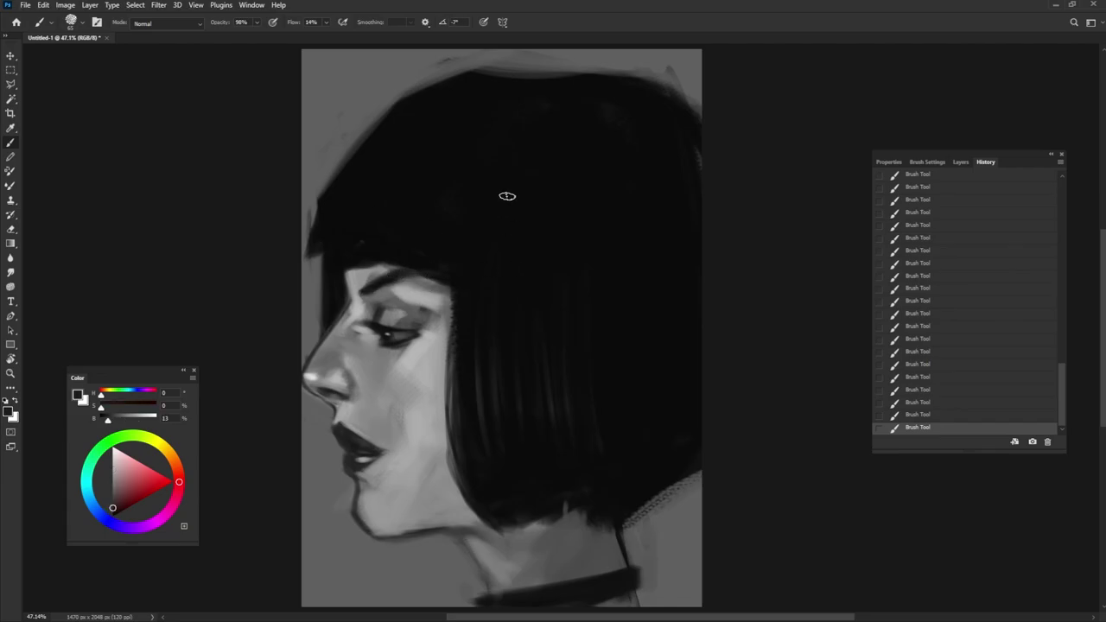
alt+click(667, 476)
mouse_move(670, 499)
mouse_down()
mouse_move(666, 476)
mouse_move(726, 466)
mouse_up()
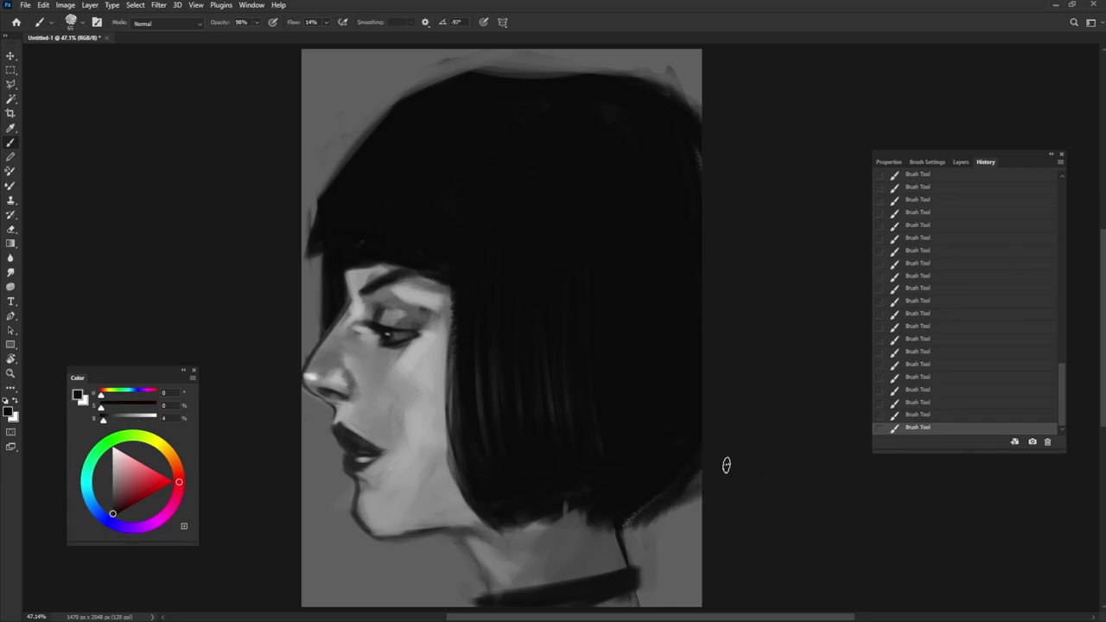
alt+click(692, 487)
drag(619, 522, 764, 509)
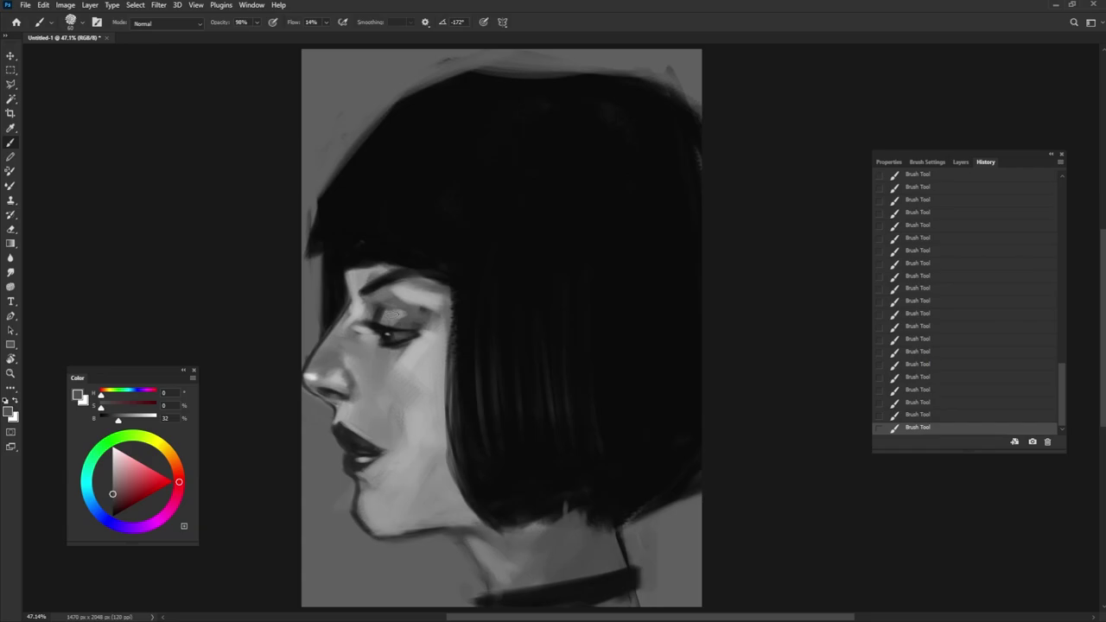
drag(397, 313, 422, 320)
alt+click(424, 322)
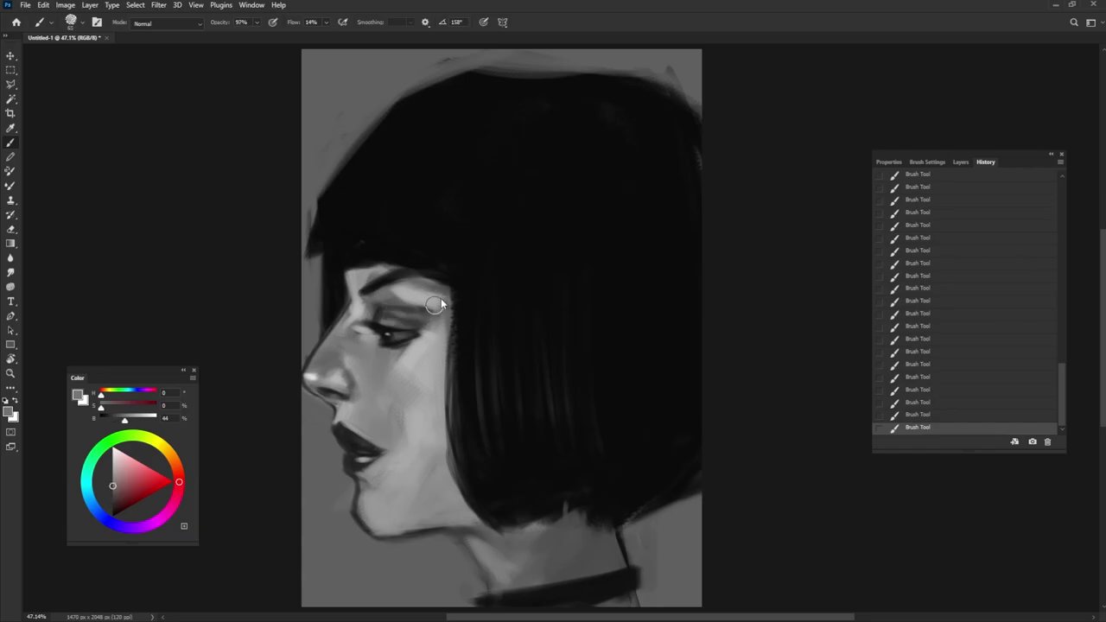
Step: Darken the temple's hair edge with near-black, then undo the last strokes with Ctrl+Z
alt+click(432, 290)
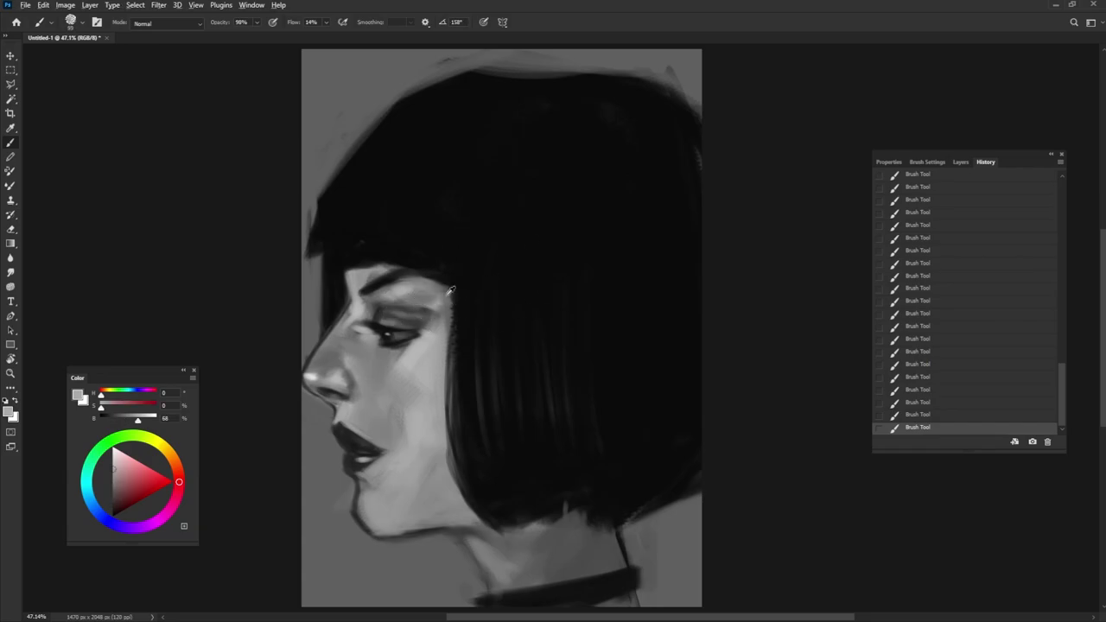
alt+click(432, 255)
mouse_move(433, 254)
mouse_down()
mouse_move(459, 302)
mouse_move(446, 294)
mouse_up()
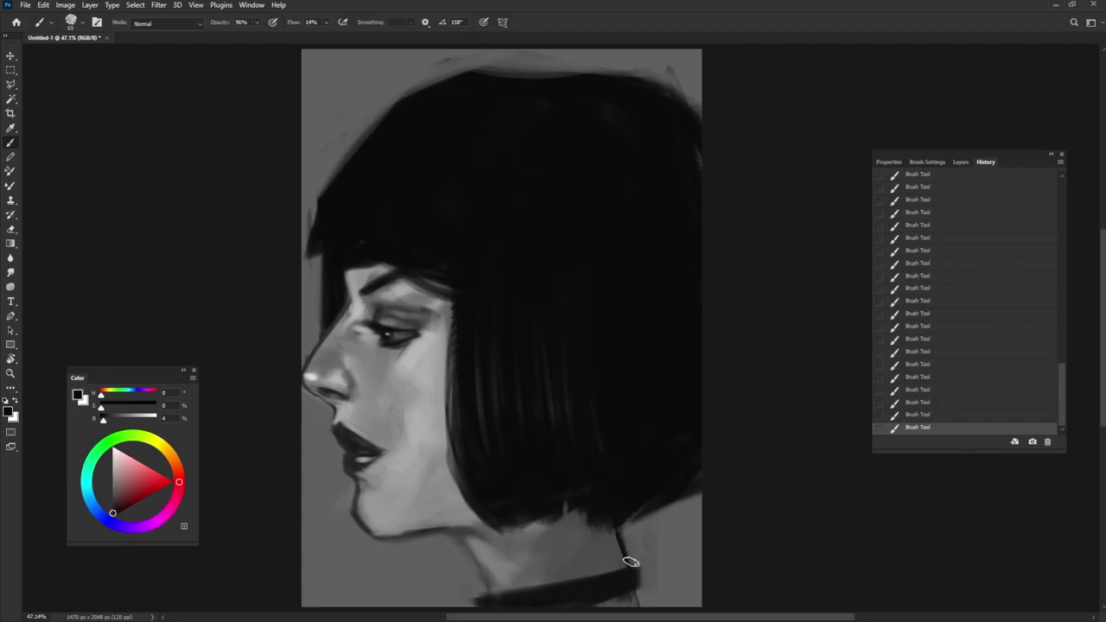
key(ctrl+z)
key(ctrl+z)
key(ctrl+z)
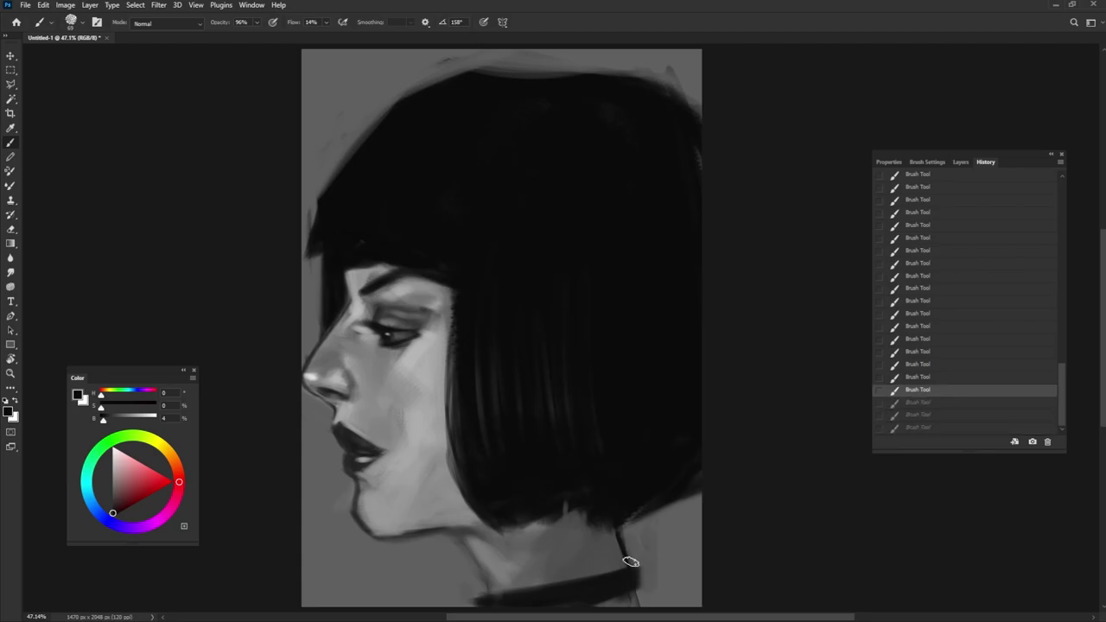
Step: Add a dark brown to yellow Gradient Map adjustment layer over the greyscale painting
click(961, 162)
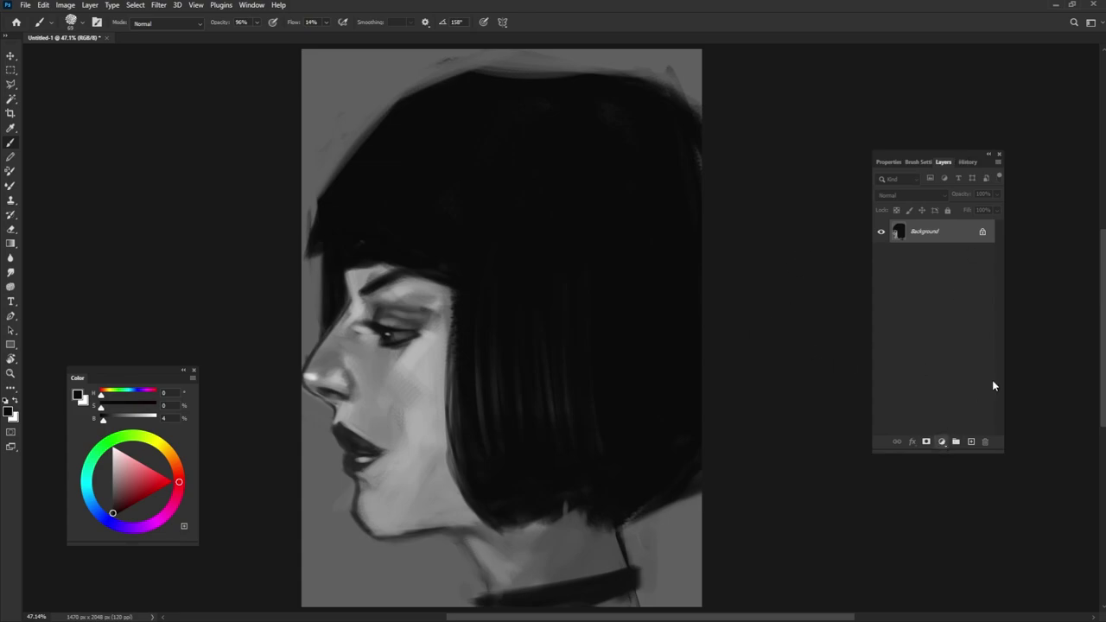
key(F2)
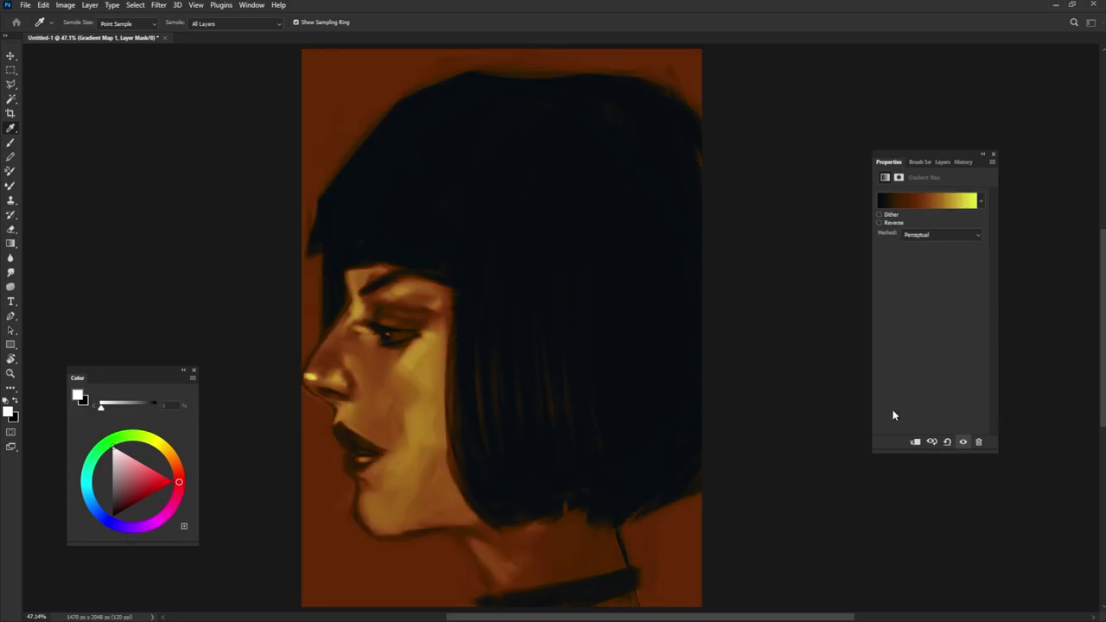
Step: Add a new empty layer above the gradient map and choose a teal brush colour
key(b)
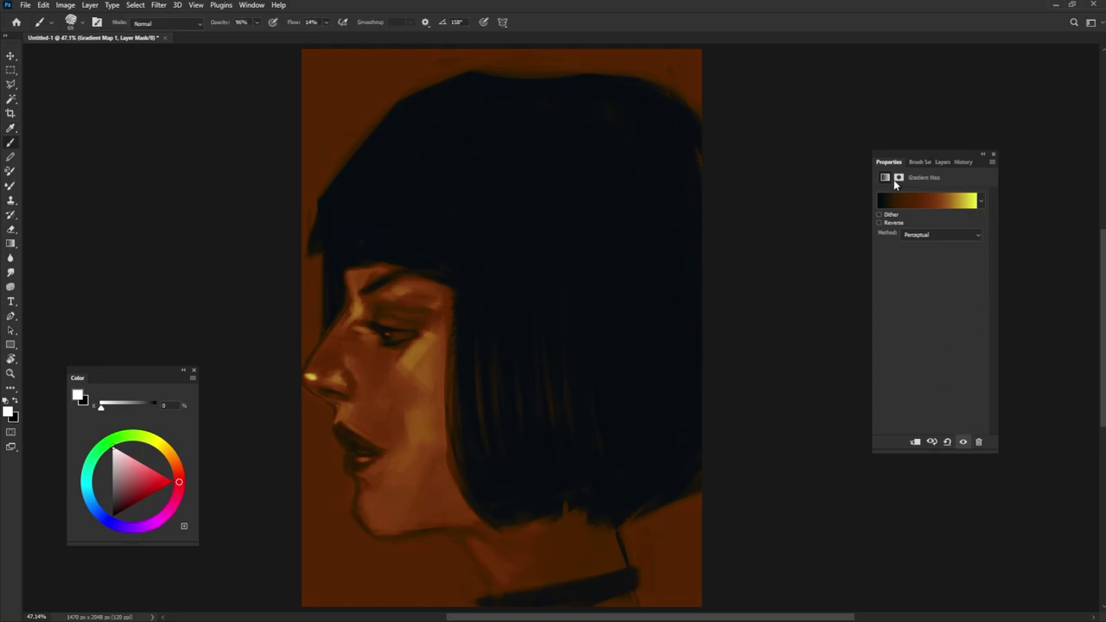
click(943, 162)
click(971, 441)
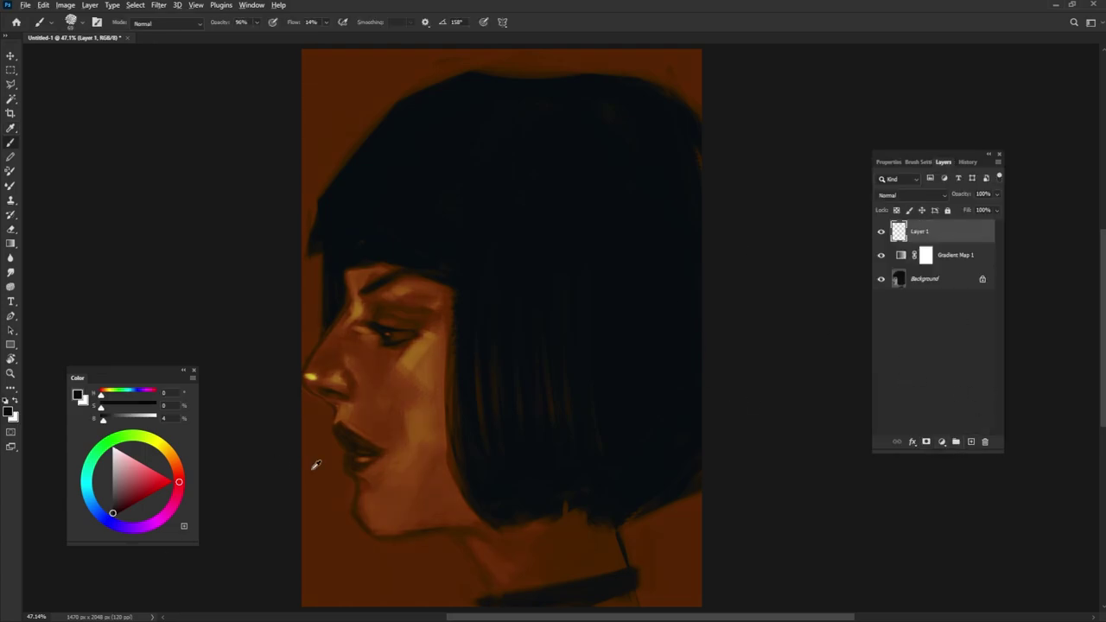
click(90, 501)
mouse_move(130, 485)
mouse_down()
mouse_move(138, 507)
mouse_move(138, 488)
mouse_up()
click(84, 475)
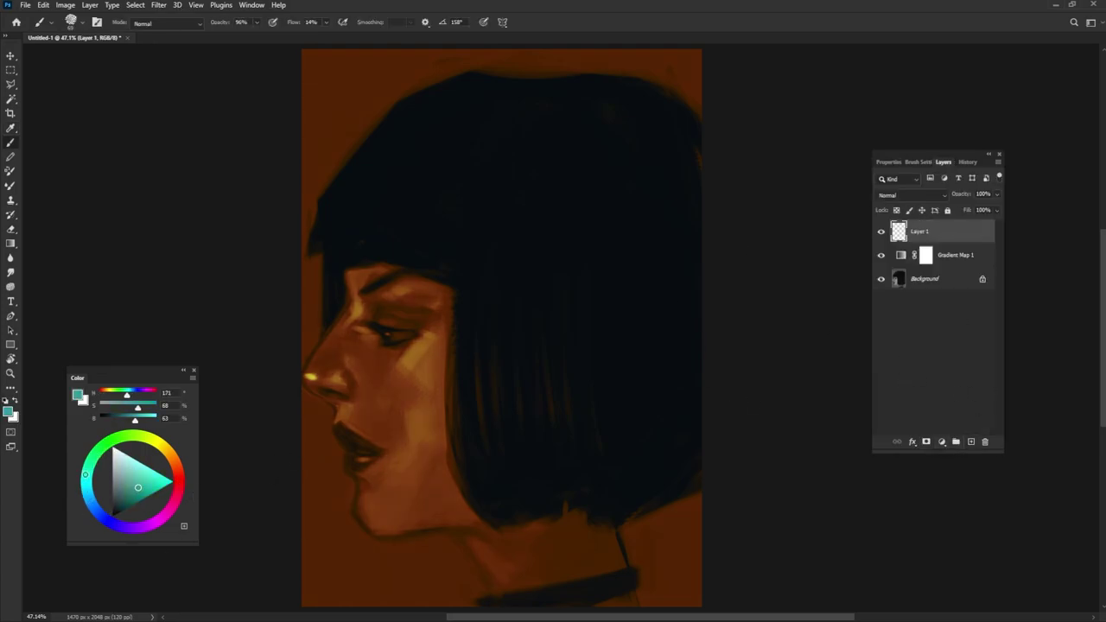
Step: Brush teal at 100% opacity in front of the face, behind the neck and around the hair
drag(298, 390, 329, 428)
drag(325, 22, 346, 35)
mouse_move(320, 411)
mouse_down()
mouse_move(346, 536)
mouse_move(402, 575)
mouse_move(320, 510)
mouse_move(359, 581)
mouse_move(398, 548)
mouse_move(440, 541)
mouse_move(471, 588)
mouse_move(395, 553)
mouse_move(346, 597)
mouse_up()
key(bracketright)
mouse_move(650, 531)
mouse_down()
mouse_move(650, 593)
mouse_move(648, 547)
mouse_move(689, 529)
mouse_move(685, 588)
mouse_up()
key(0)
mouse_move(318, 259)
mouse_down()
mouse_move(308, 340)
mouse_move(313, 178)
mouse_move(310, 207)
mouse_move(451, 81)
mouse_move(430, 86)
mouse_move(478, 58)
mouse_move(557, 71)
mouse_move(594, 59)
mouse_move(702, 86)
mouse_up()
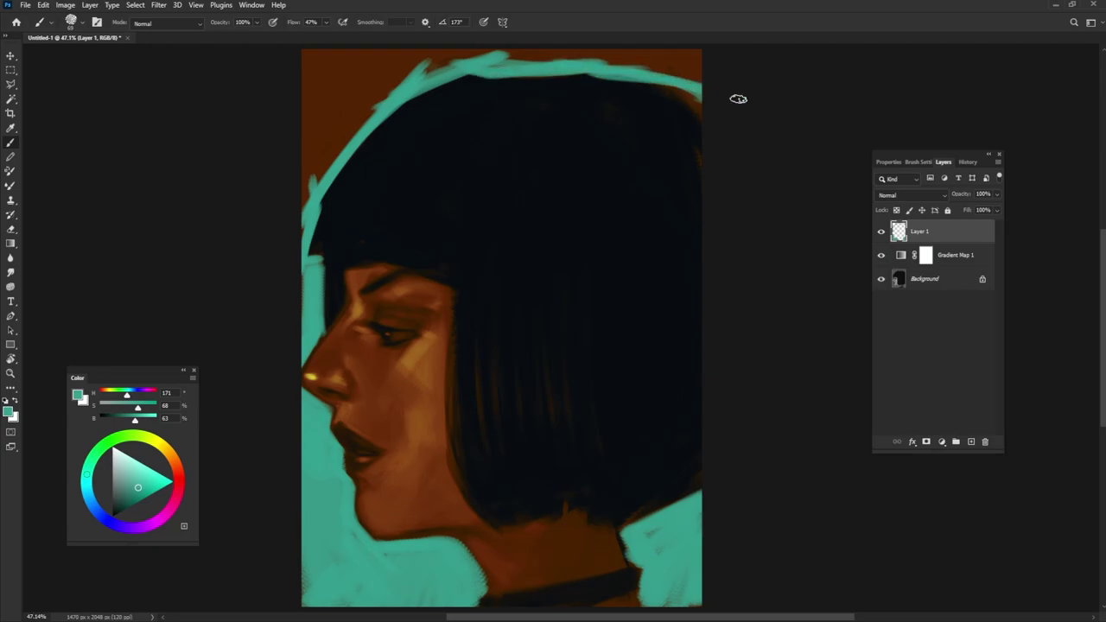
mouse_move(313, 123)
mouse_down()
mouse_move(310, 44)
mouse_move(340, 82)
mouse_move(319, 134)
mouse_move(383, 86)
mouse_move(319, 144)
mouse_move(331, 79)
mouse_move(343, 102)
mouse_move(681, 48)
mouse_move(668, 63)
mouse_move(718, 108)
mouse_up()
Step: Sample several dark and light brown tones from around the lips
alt+click(363, 450)
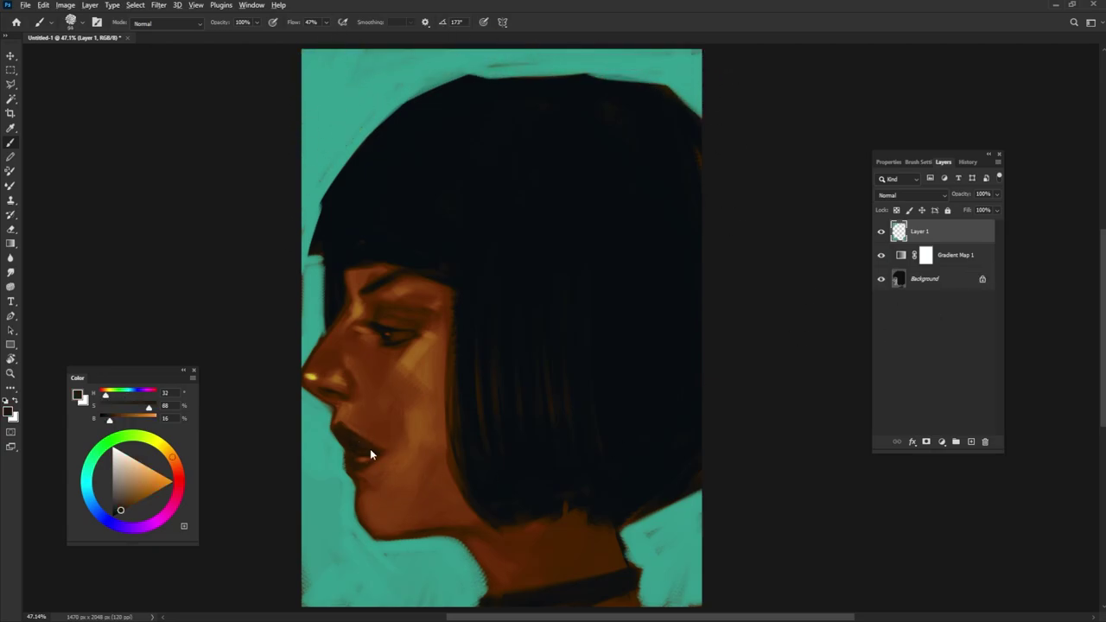
alt+click(406, 457)
alt+click(358, 459)
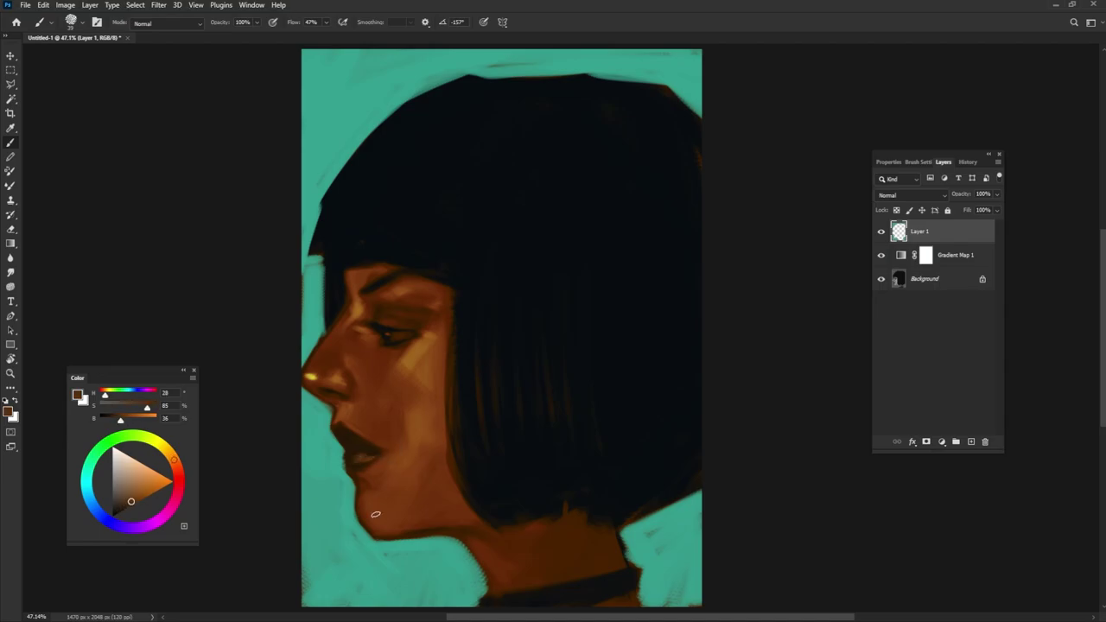
alt+click(371, 459)
alt+click(367, 456)
alt+click(358, 457)
alt+click(357, 463)
alt+click(381, 447)
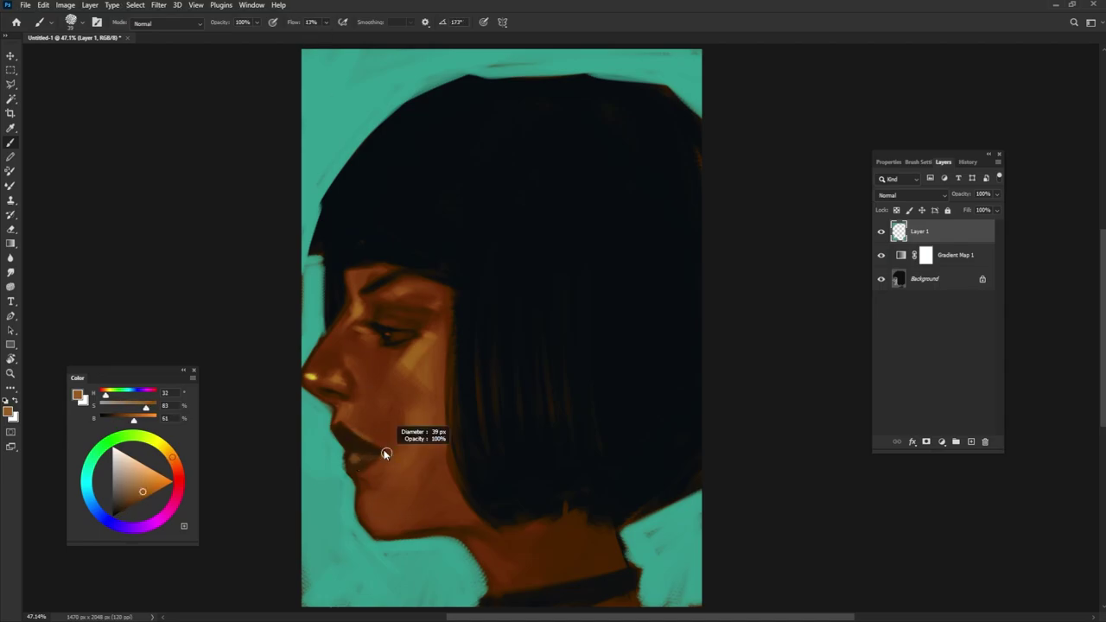
Step: Add a Color Lookup adjustment layer with a dark blue night look
click(944, 441)
key(n)
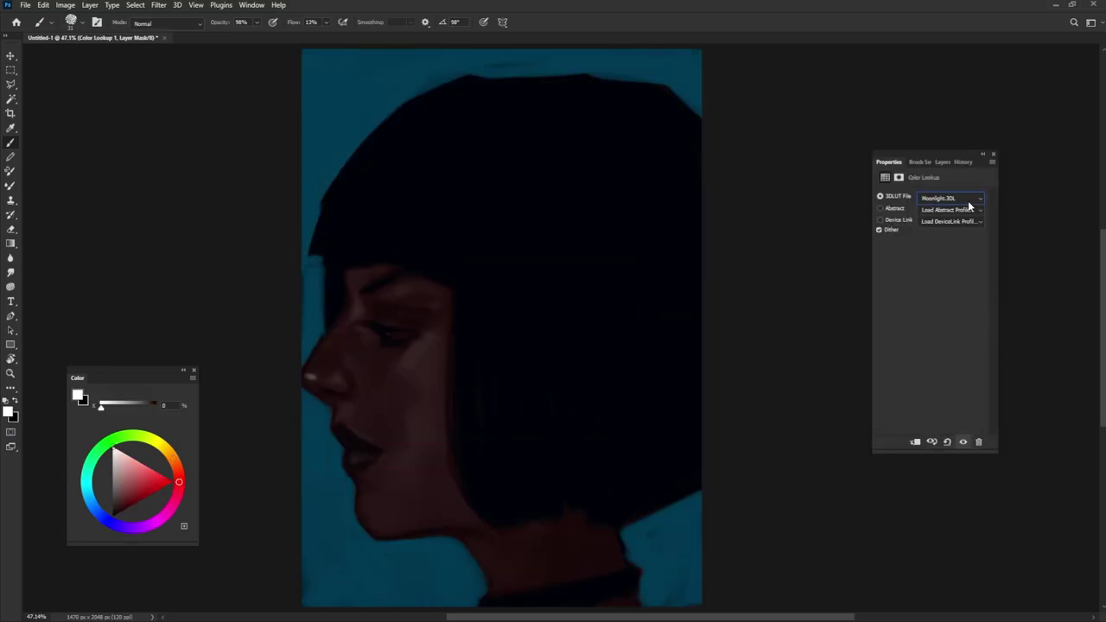
key(F7)
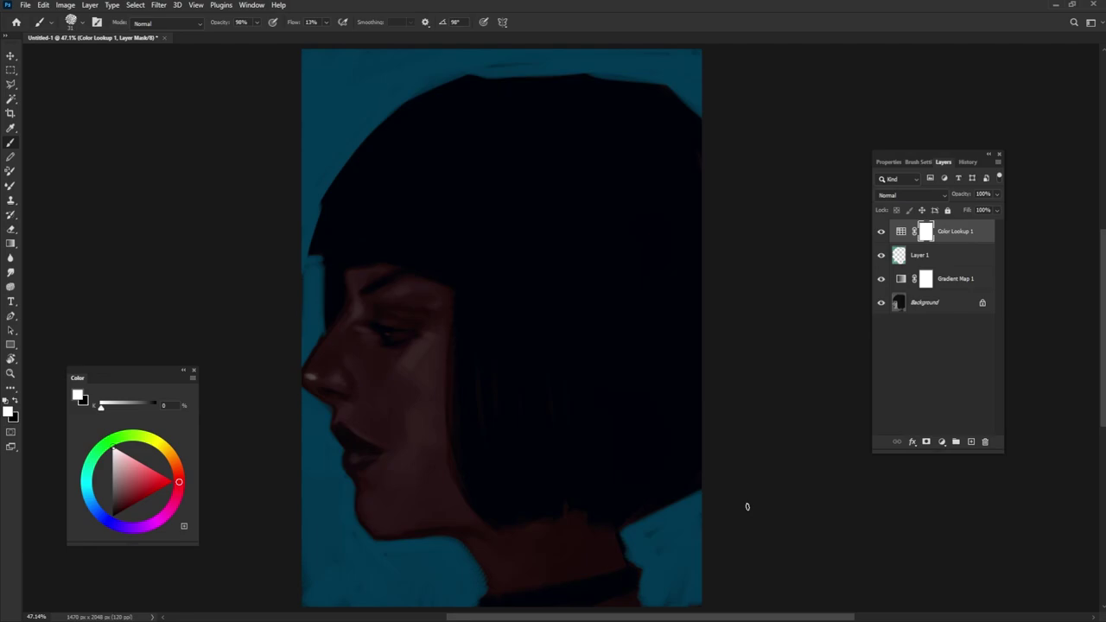
Step: Paint black on the lookup mask to reveal a warm orange band across the eyes
key(x)
mouse_move(346, 337)
mouse_down()
mouse_move(440, 317)
mouse_move(348, 322)
mouse_move(330, 339)
mouse_move(364, 331)
mouse_move(378, 339)
mouse_move(347, 345)
mouse_move(436, 350)
mouse_up()
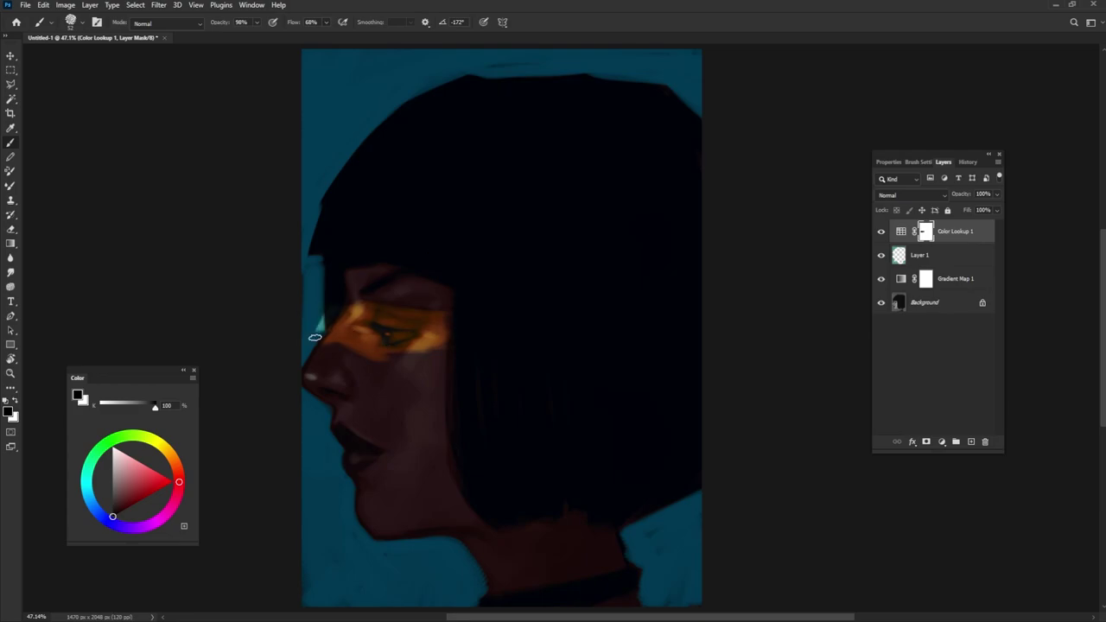
mouse_move(305, 315)
mouse_down()
mouse_move(313, 296)
mouse_move(300, 332)
mouse_up()
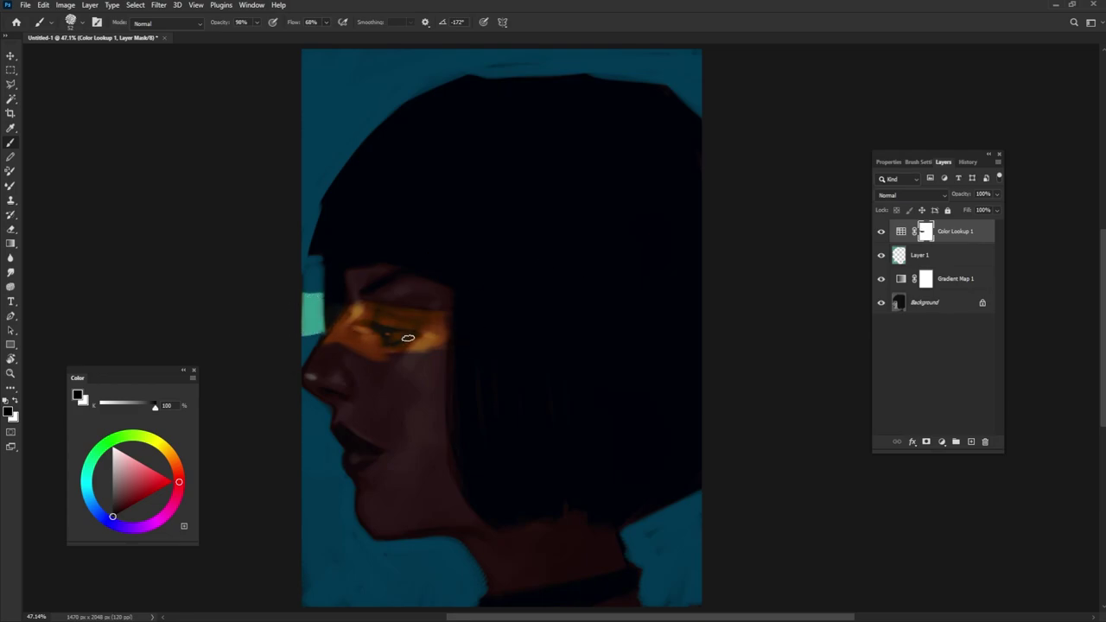
mouse_move(408, 337)
mouse_down()
mouse_move(353, 306)
mouse_move(445, 324)
mouse_move(434, 358)
mouse_move(471, 312)
mouse_move(596, 353)
mouse_move(680, 338)
mouse_move(772, 348)
mouse_up()
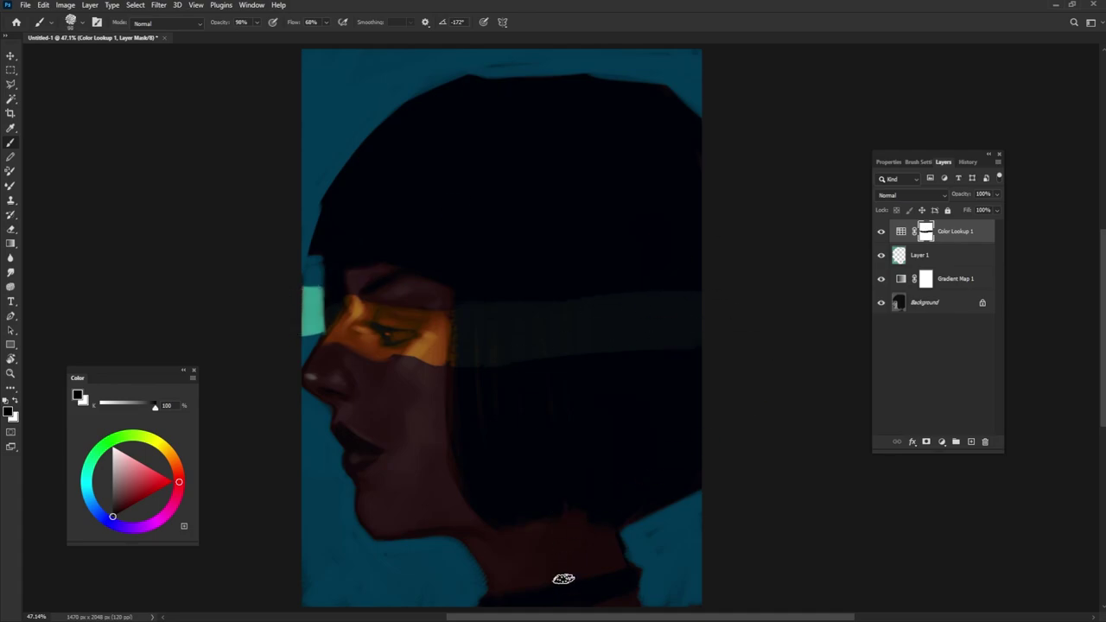
mouse_move(339, 341)
mouse_down()
mouse_move(328, 338)
mouse_move(412, 360)
mouse_up()
key(x)
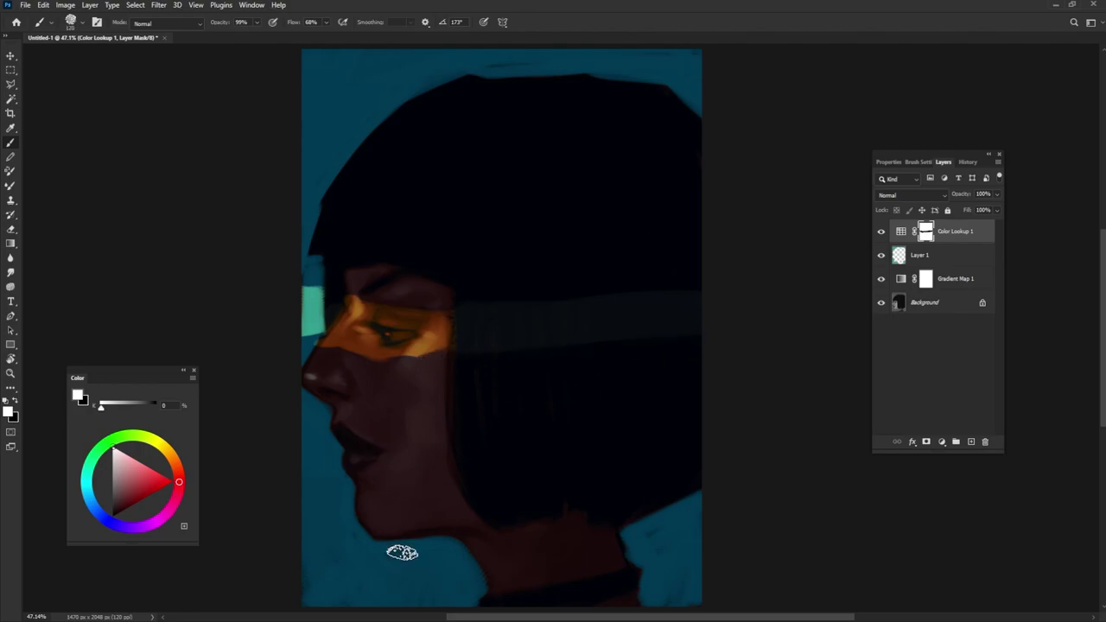
key(0)
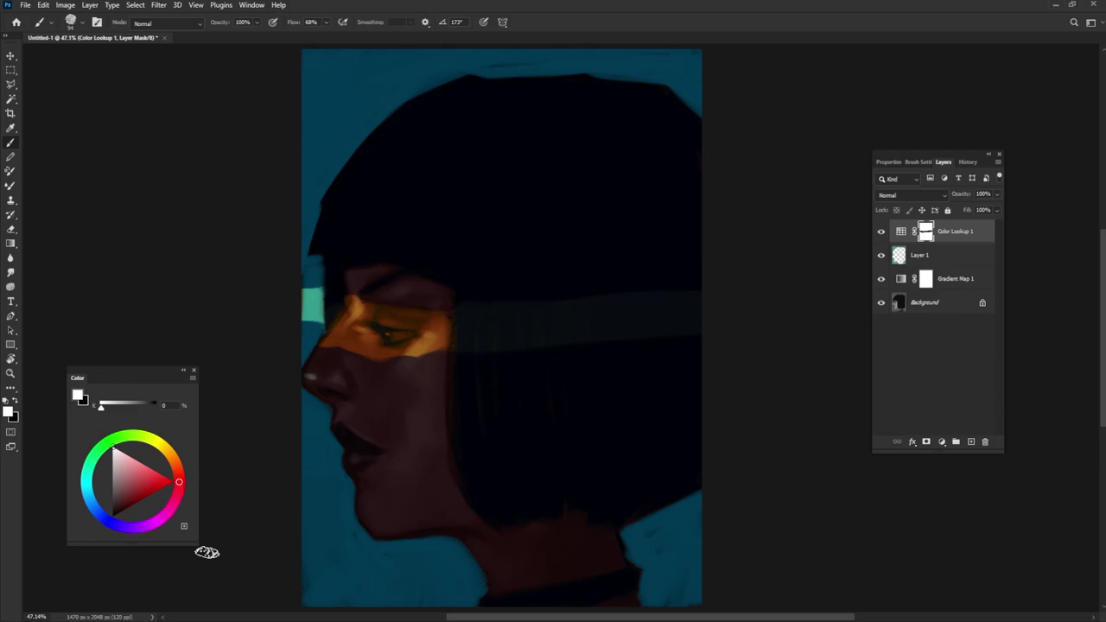
Step: On a new layer, paint a red band across the eyes, blended in Hard Light
click(971, 442)
key(shift+alt+o)
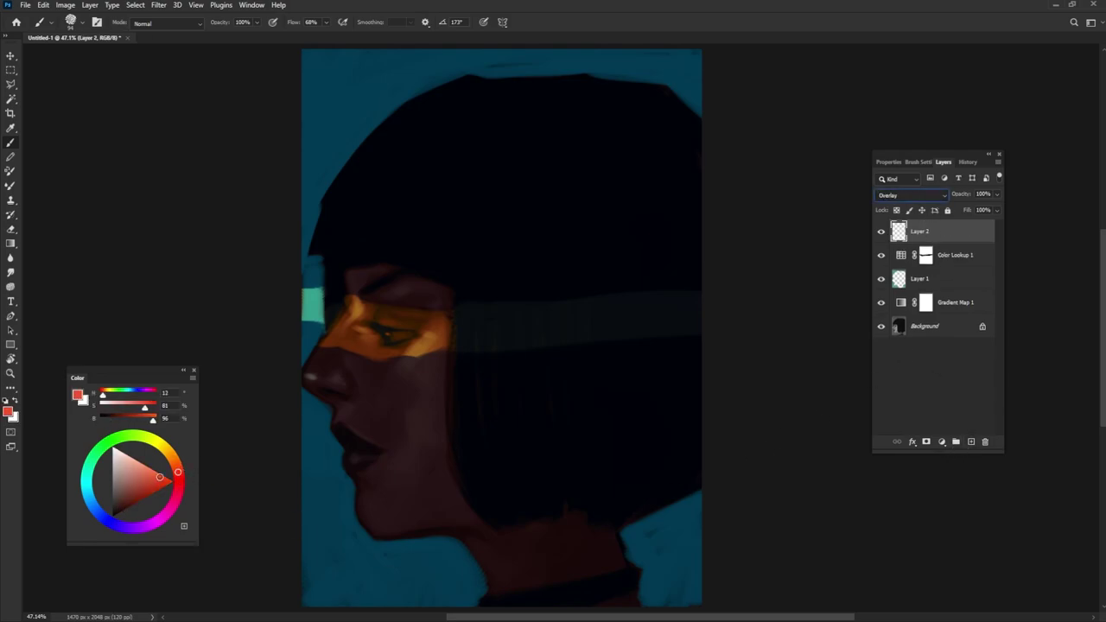
mouse_move(346, 322)
mouse_down()
mouse_move(383, 327)
mouse_move(365, 349)
mouse_up()
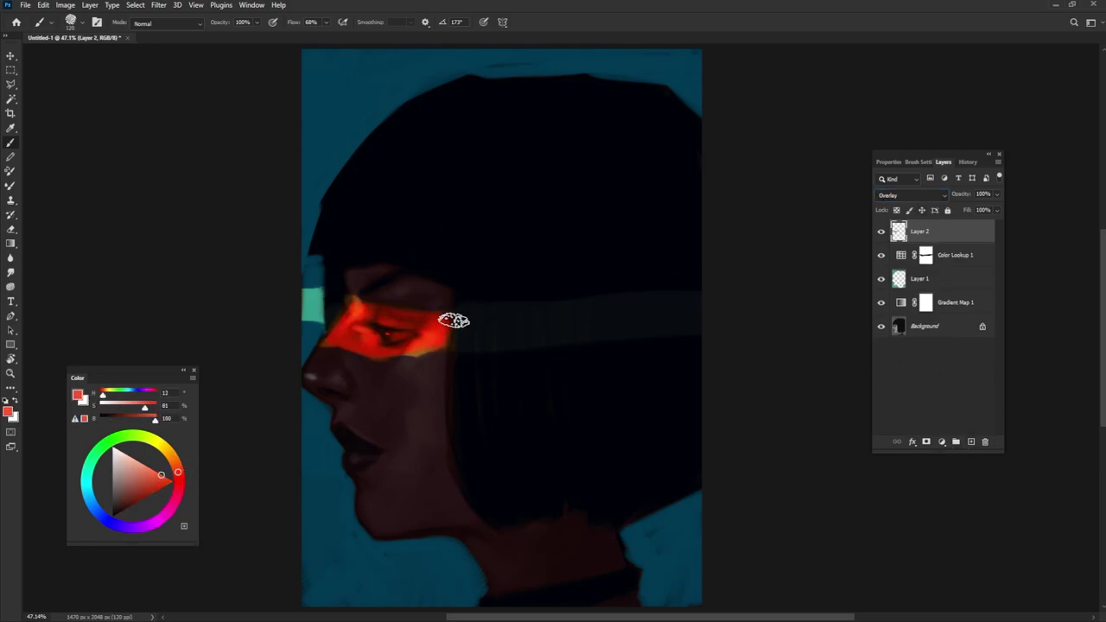
scroll(936, 204, down, 2)
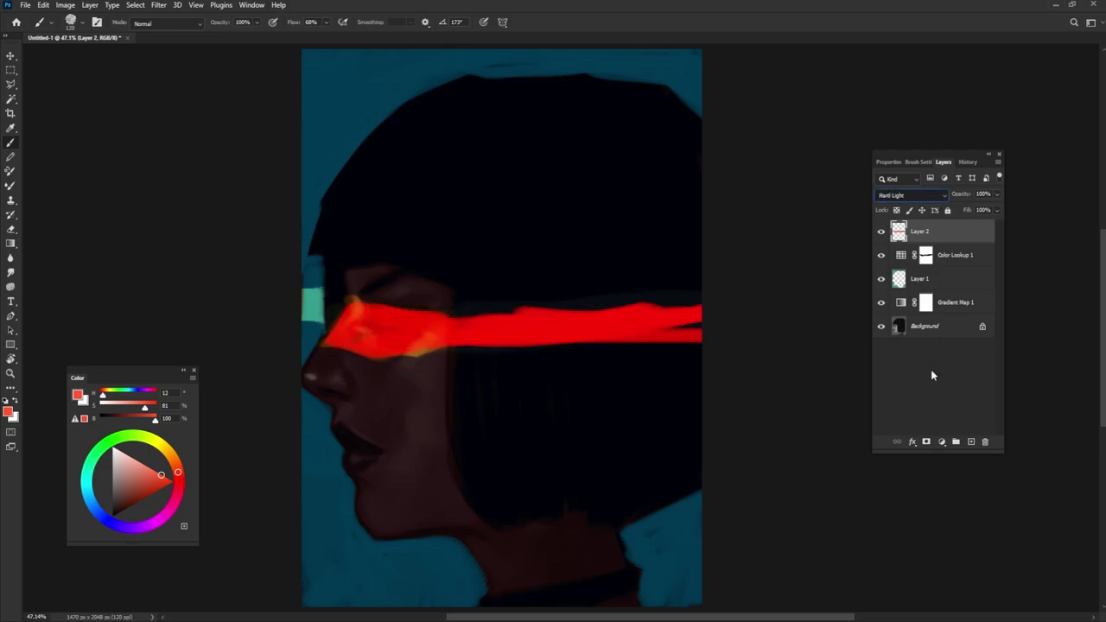
key(Down)
key(Down)
key(Down)
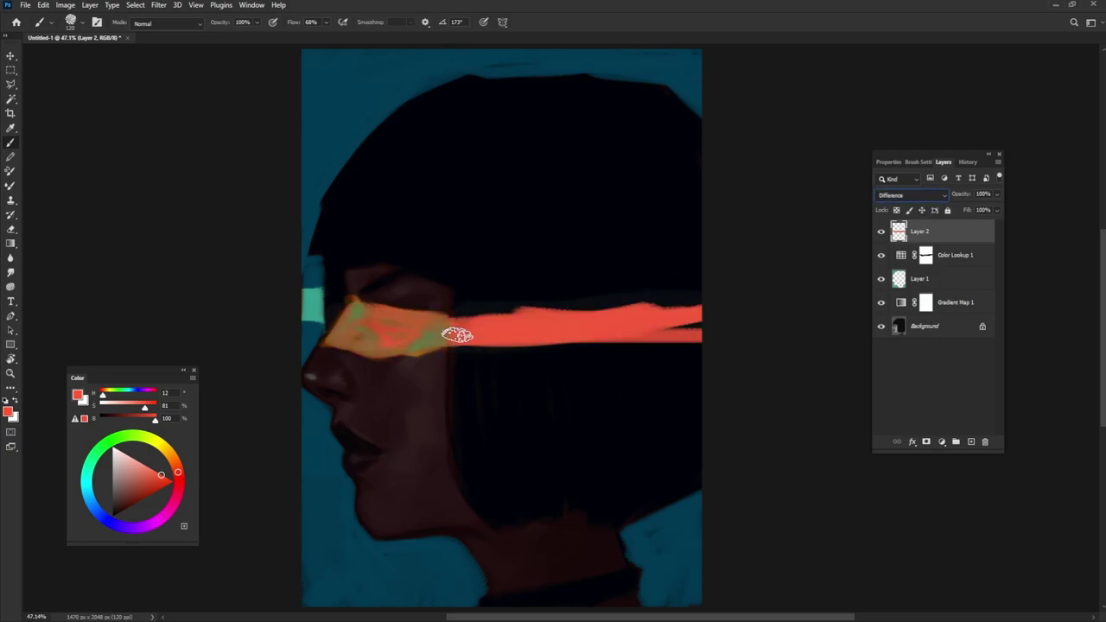
key(Up)
key(Up)
key(Up)
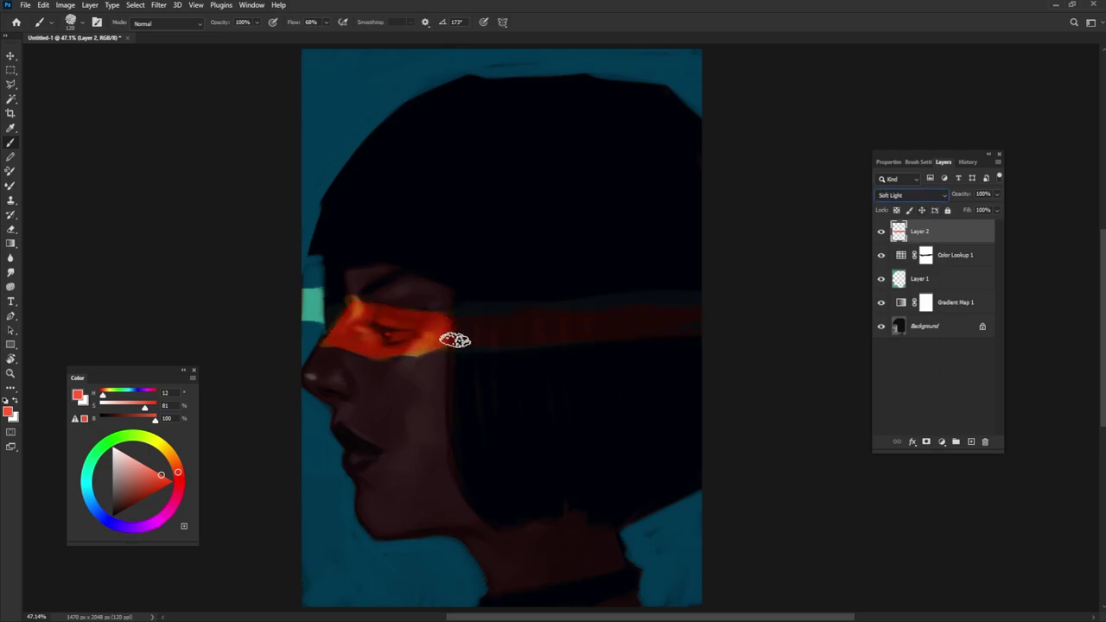
key(ctrl+z)
key(ctrl+z)
key(ctrl+z)
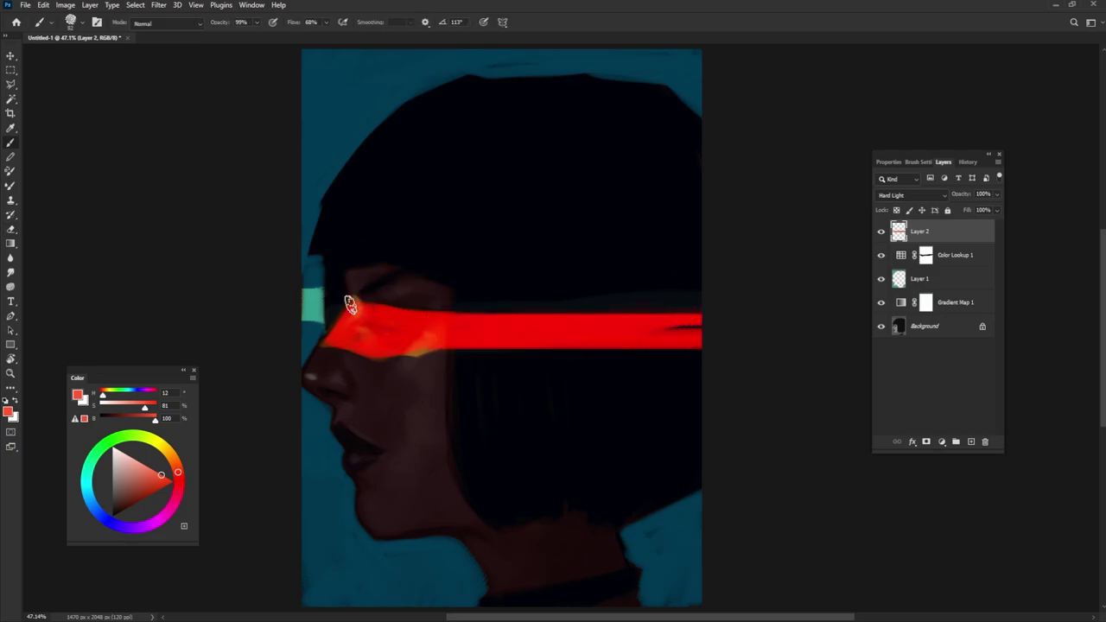
Step: Fill the band's left end, its dark right end and the cyan patch with red
mouse_move(350, 306)
mouse_down()
mouse_move(338, 328)
mouse_move(408, 346)
mouse_up()
drag(654, 321, 702, 325)
drag(297, 306, 319, 308)
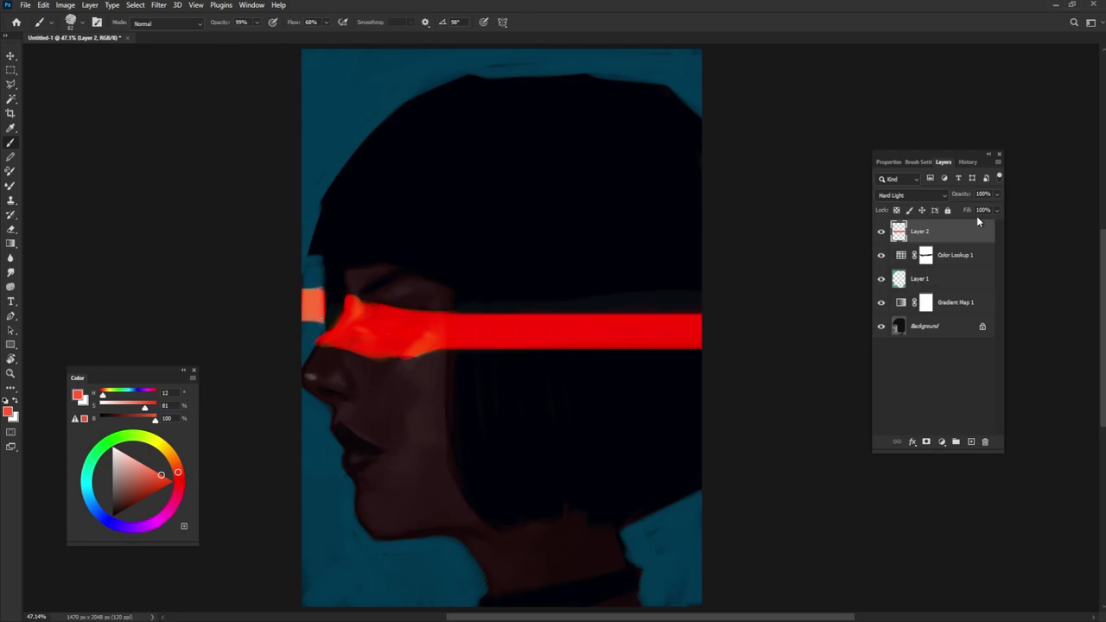
Step: Try Color Dodge on the band layer, revert to Hard Light, and raise opacity to 78%
click(935, 193)
click(927, 318)
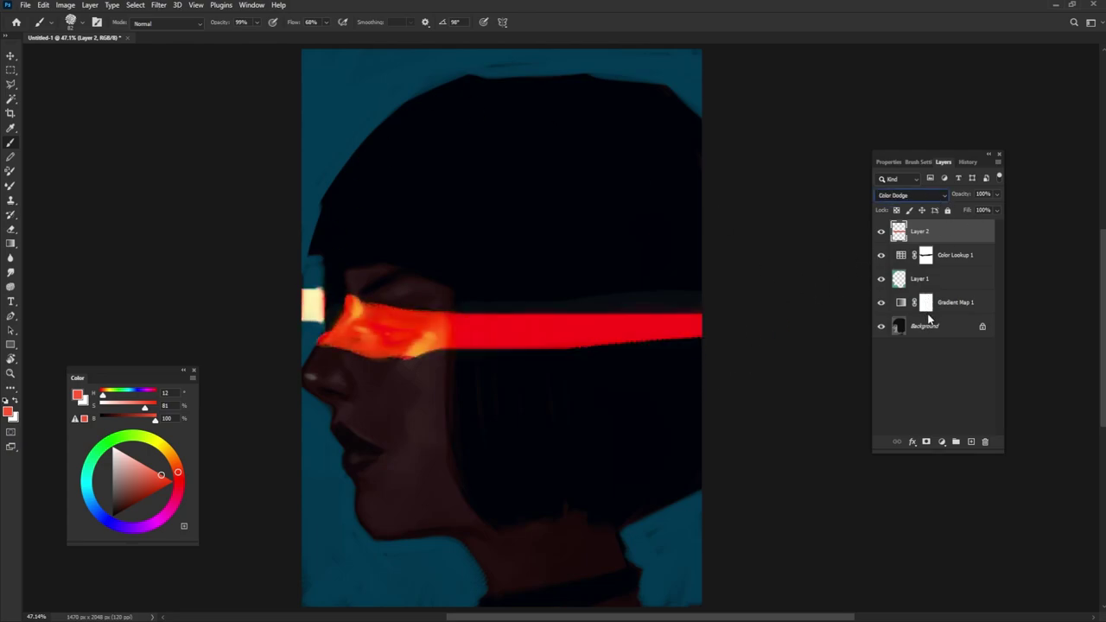
key(Down)
key(Down)
key(Down)
key(Down)
click(932, 370)
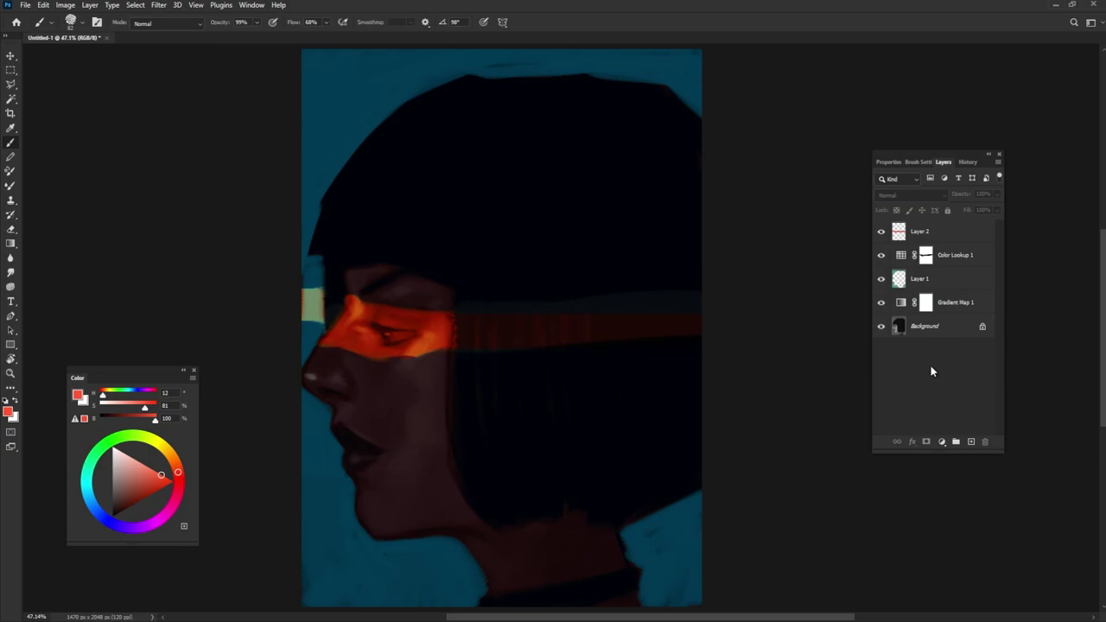
key(ctrl+z)
key(ctrl+z)
key(ctrl+z)
key(ctrl+z)
key(ctrl+z)
key(ctrl+z)
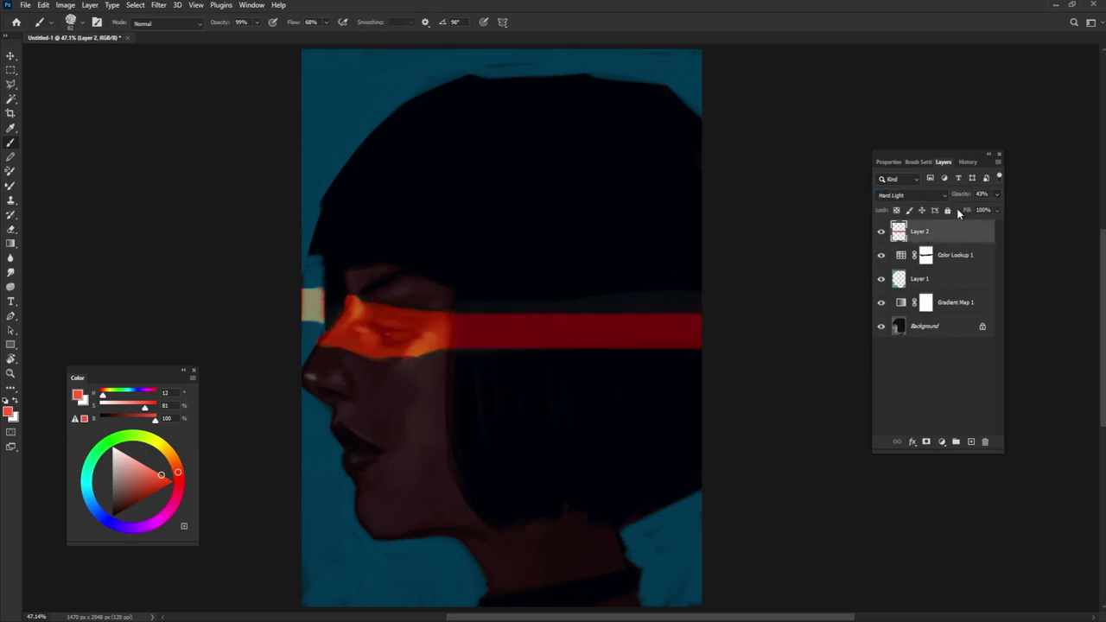
drag(957, 208, 981, 212)
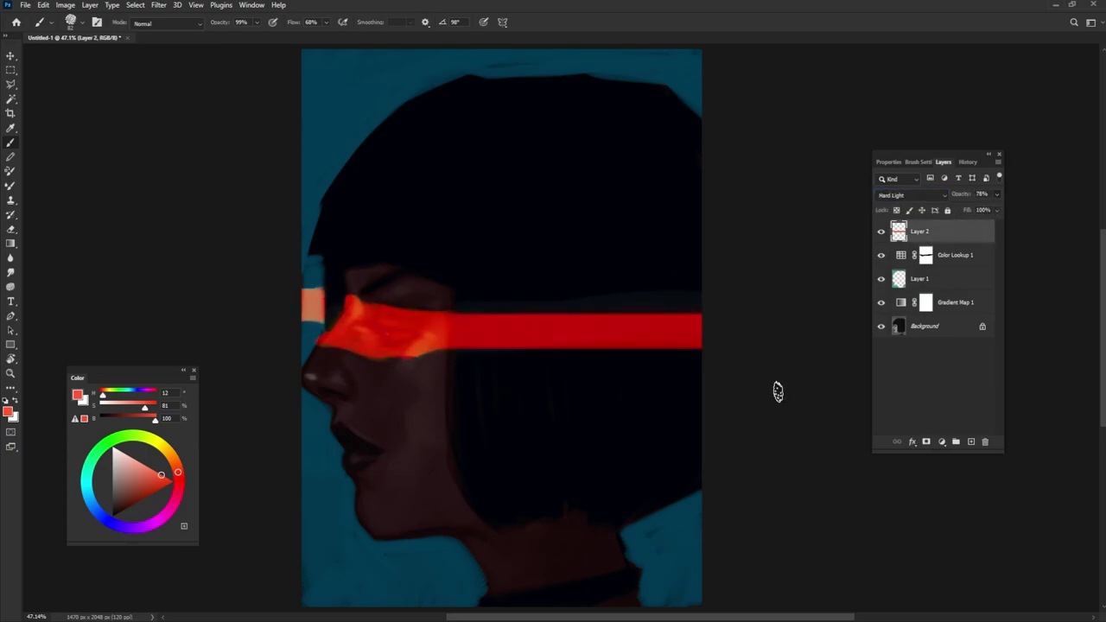
Step: Brush bright orange and light yellow glow over the eye and face
alt+click(380, 327)
mouse_move(375, 341)
mouse_down()
mouse_move(366, 317)
mouse_move(415, 326)
mouse_up()
key(bracketleft)
mouse_move(346, 338)
mouse_down()
mouse_move(293, 313)
mouse_move(342, 309)
mouse_up()
mouse_move(432, 334)
mouse_down()
mouse_move(381, 346)
mouse_move(456, 337)
mouse_up()
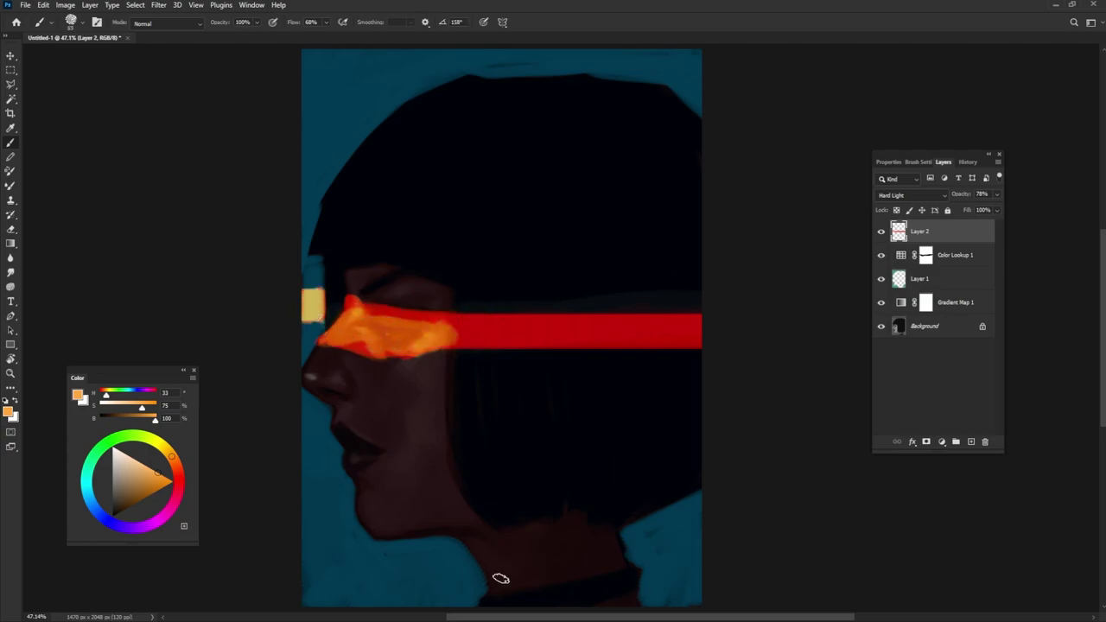
alt+click(540, 332)
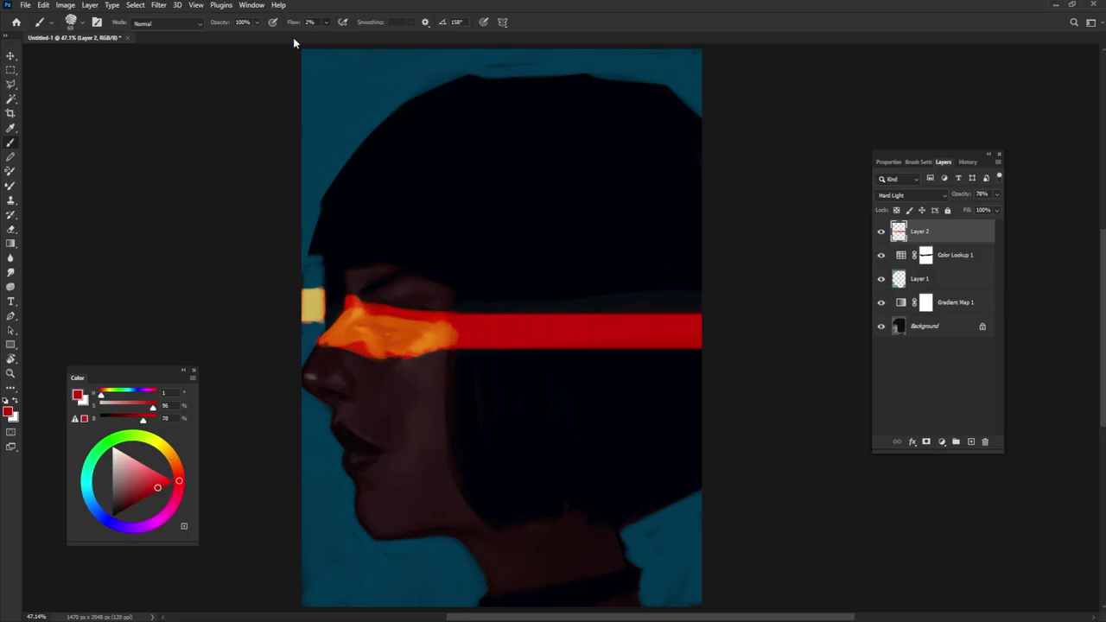
Step: On a new layer at 10% flow, brush orange and red strokes on the glow near the nose
key(ctrl+shift+alt+n)
alt+click(377, 301)
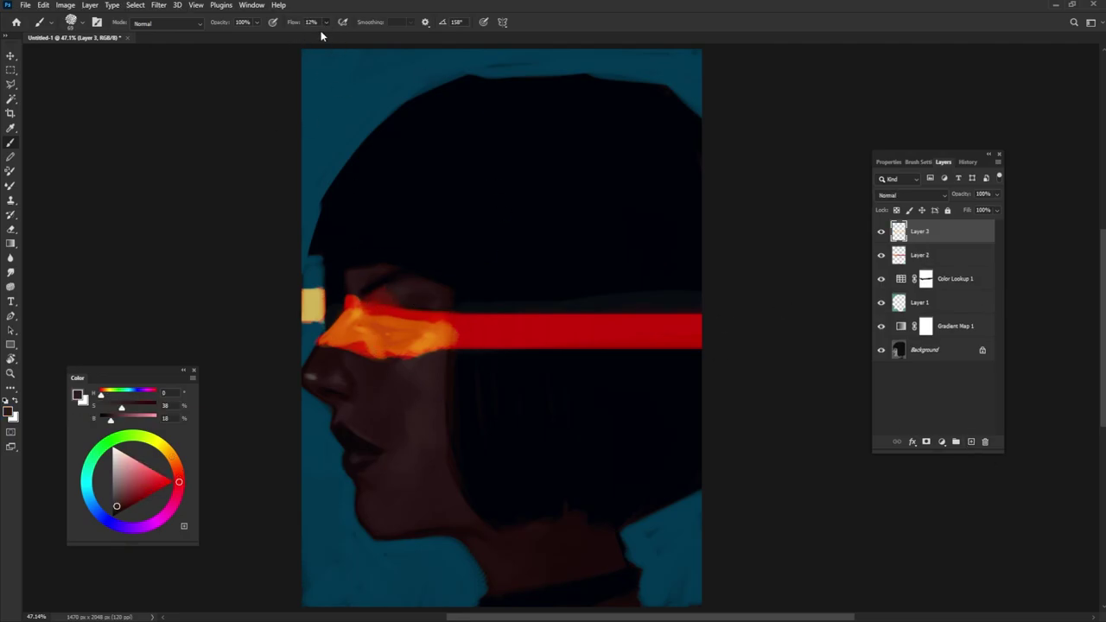
alt+click(385, 309)
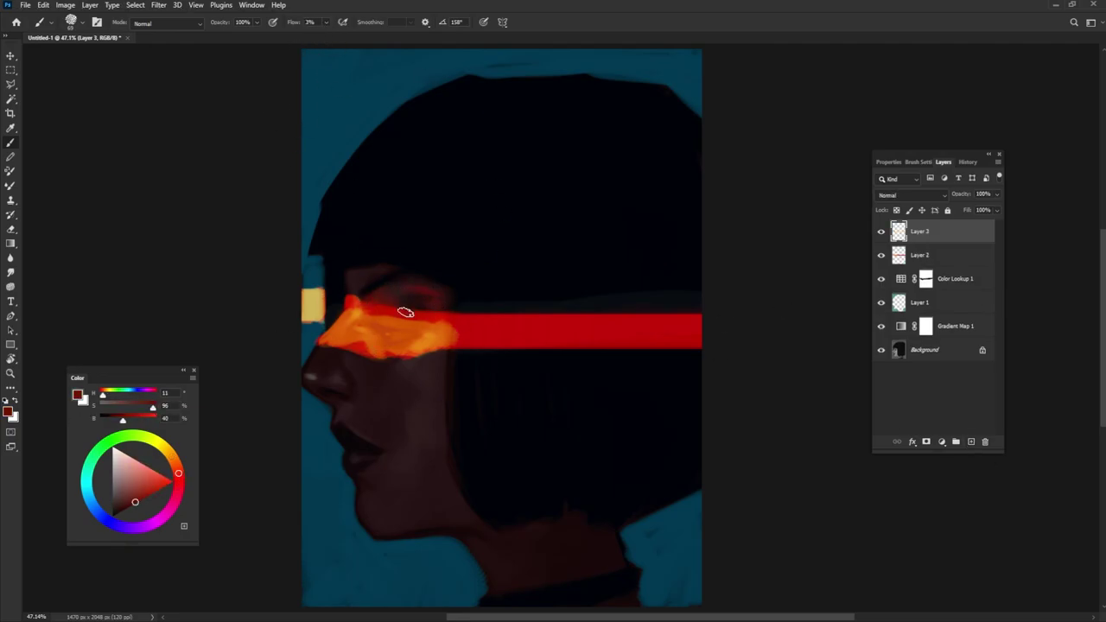
alt+click(383, 329)
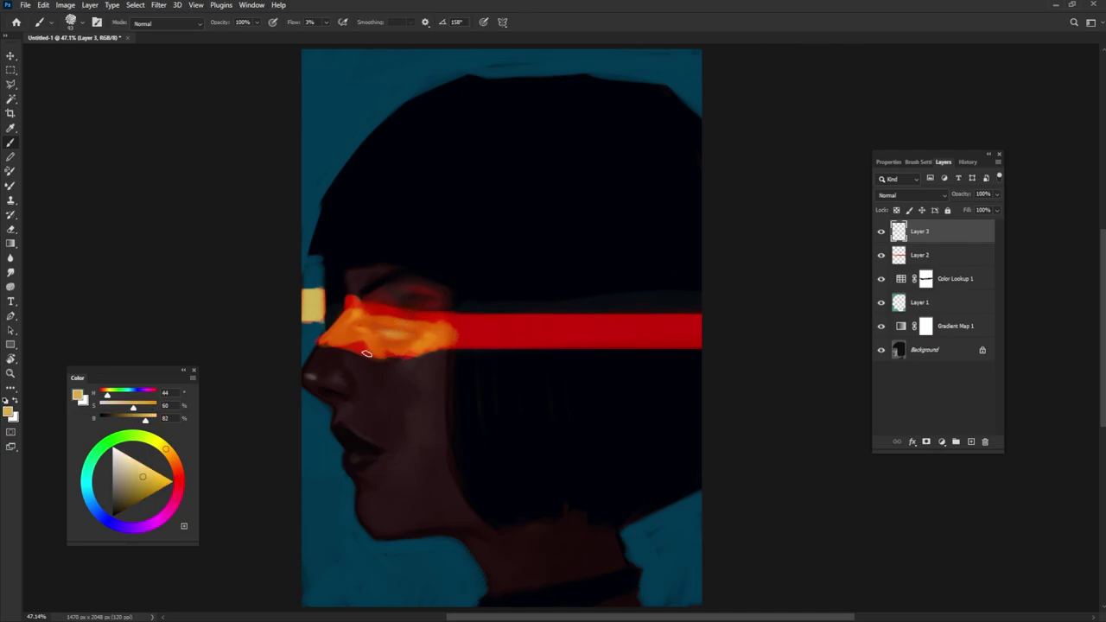
alt+click(367, 353)
alt+click(407, 363)
alt+click(407, 359)
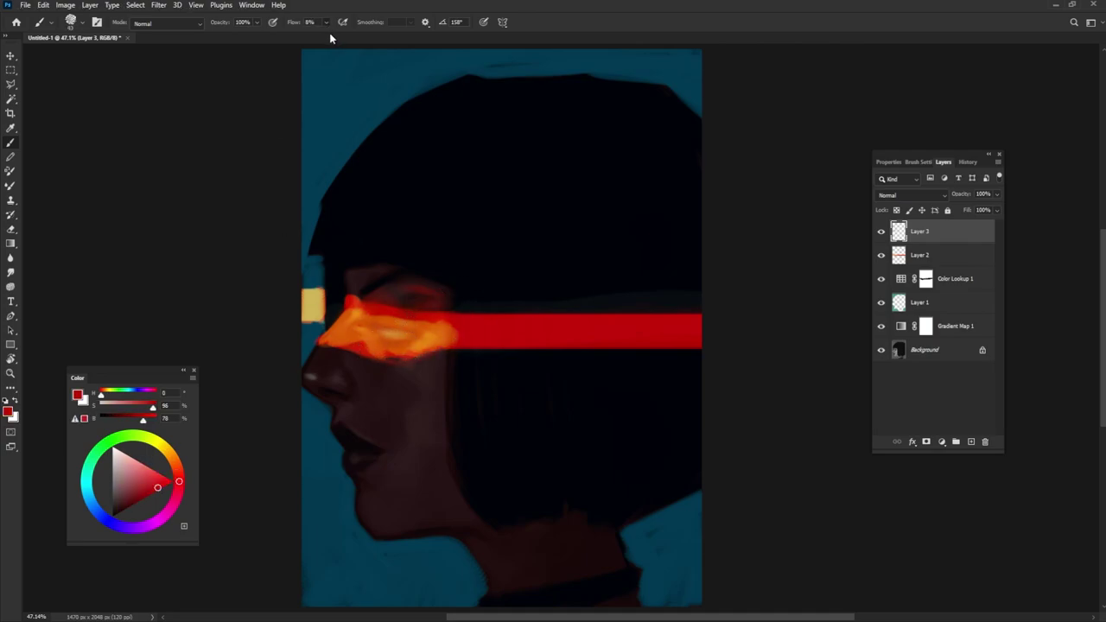
key(shift+1)
alt+click(398, 333)
alt+click(484, 333)
mouse_move(385, 363)
mouse_down()
mouse_move(422, 359)
mouse_move(347, 346)
mouse_up()
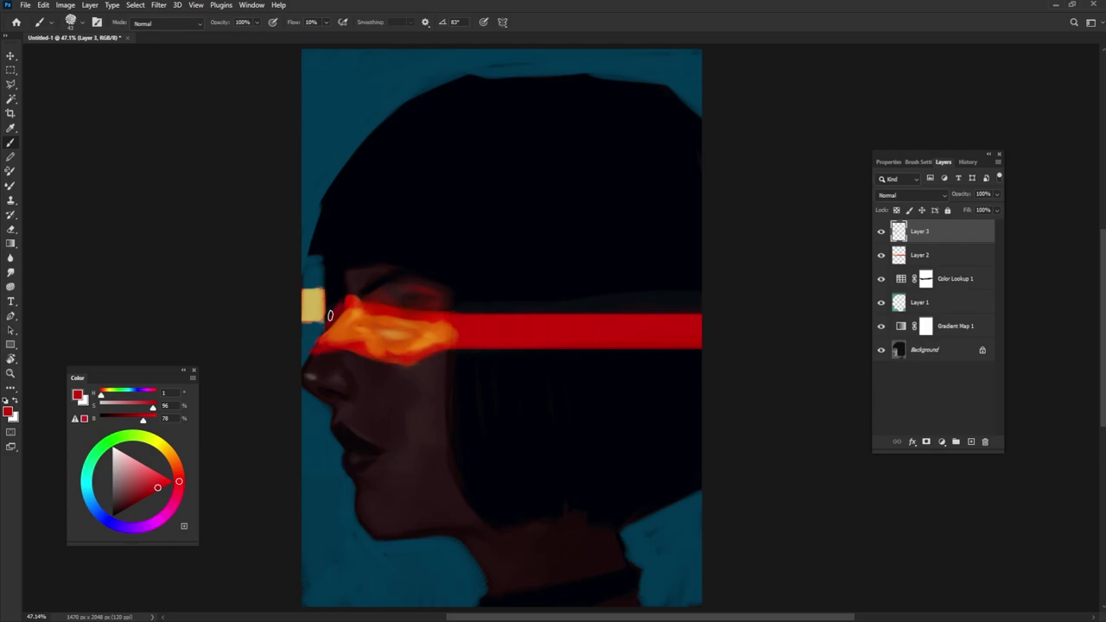
Step: Paint dark vertical hair strands across the red band's right part
alt+click(447, 280)
mouse_move(447, 279)
mouse_down()
mouse_move(455, 366)
mouse_move(450, 279)
mouse_move(467, 350)
mouse_up()
alt+click(456, 400)
mouse_move(477, 311)
mouse_down()
mouse_move(455, 331)
mouse_move(471, 287)
mouse_move(472, 357)
mouse_move(484, 336)
mouse_move(495, 368)
mouse_move(497, 290)
mouse_move(517, 404)
mouse_move(526, 260)
mouse_move(537, 387)
mouse_move(546, 371)
mouse_move(565, 420)
mouse_move(573, 242)
mouse_move(573, 340)
mouse_move(596, 407)
mouse_move(579, 186)
mouse_move(598, 395)
mouse_move(616, 443)
mouse_move(609, 310)
mouse_move(621, 222)
mouse_move(630, 427)
mouse_move(653, 200)
mouse_move(669, 402)
mouse_up()
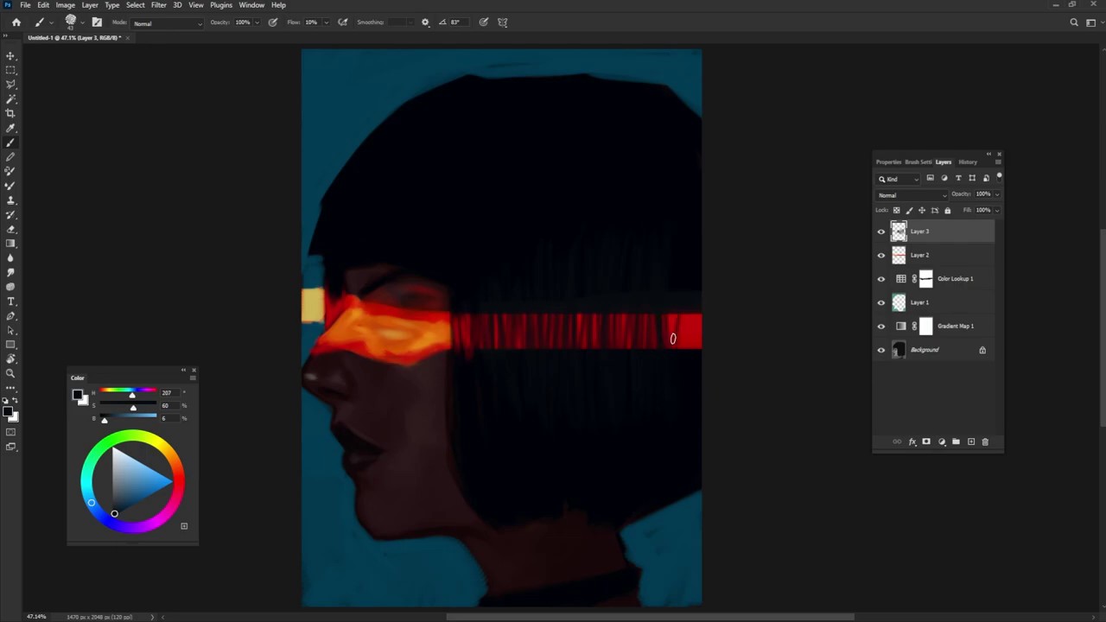
Step: Paint dark hair strands across the red band's right end, alternating dark red and near-black
mouse_move(673, 339)
mouse_down()
mouse_move(681, 299)
mouse_move(669, 370)
mouse_move(695, 302)
mouse_move(691, 329)
mouse_up()
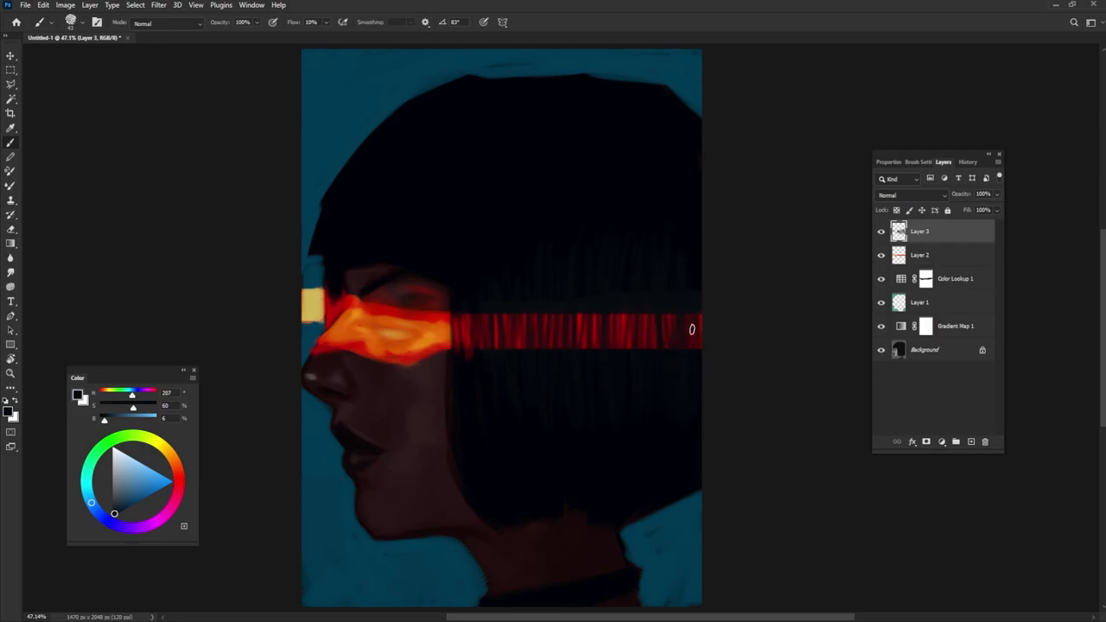
alt+click(468, 313)
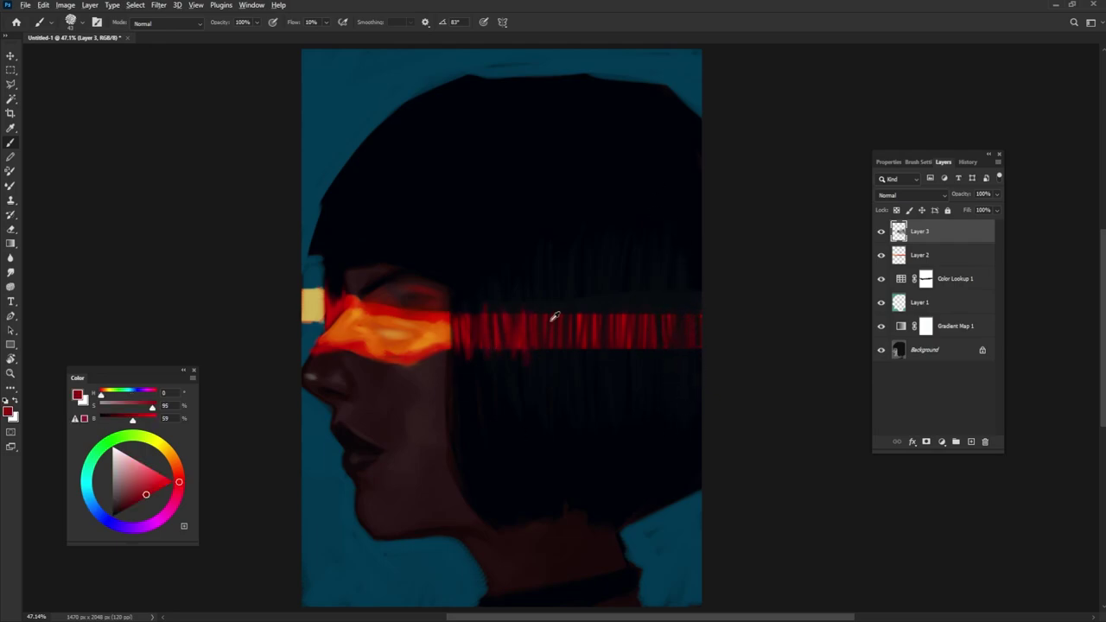
alt+click(525, 328)
alt+click(535, 357)
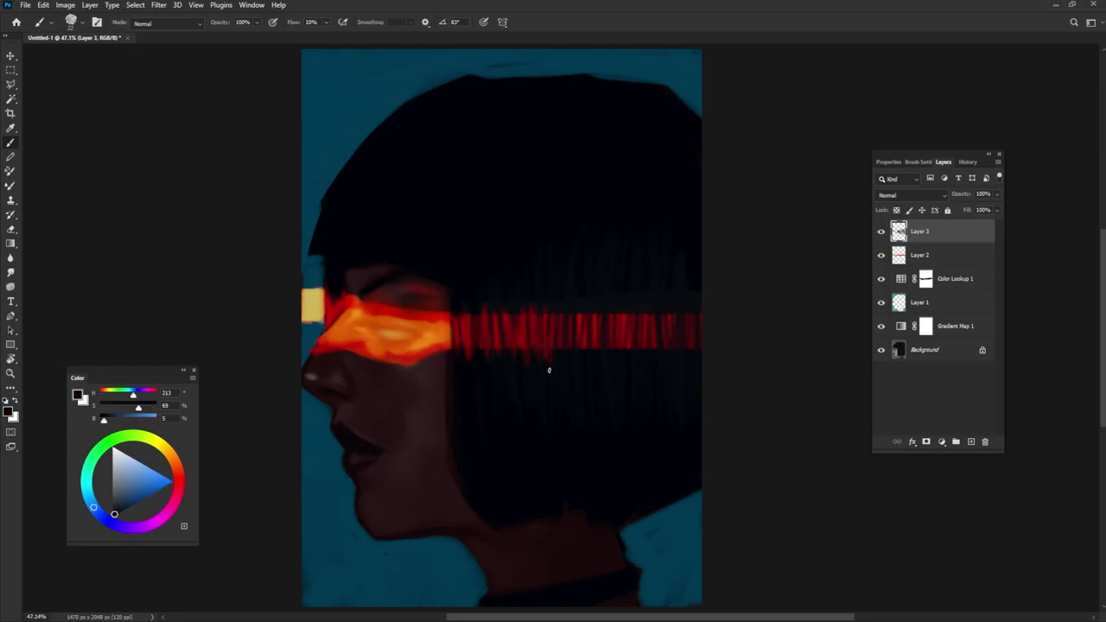
alt+click(536, 332)
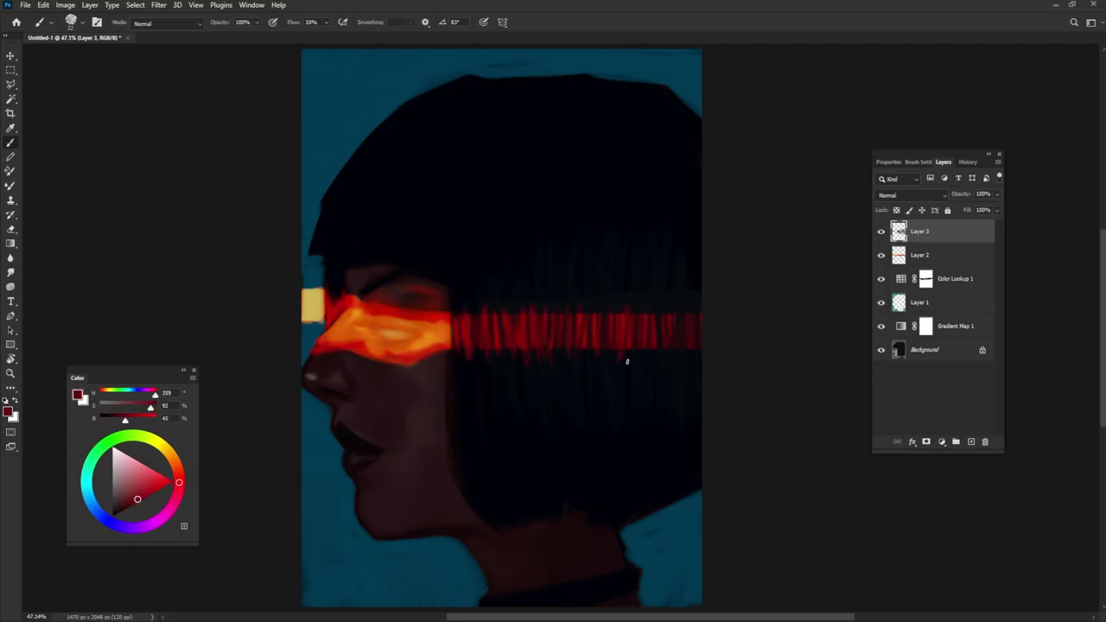
alt+click(548, 326)
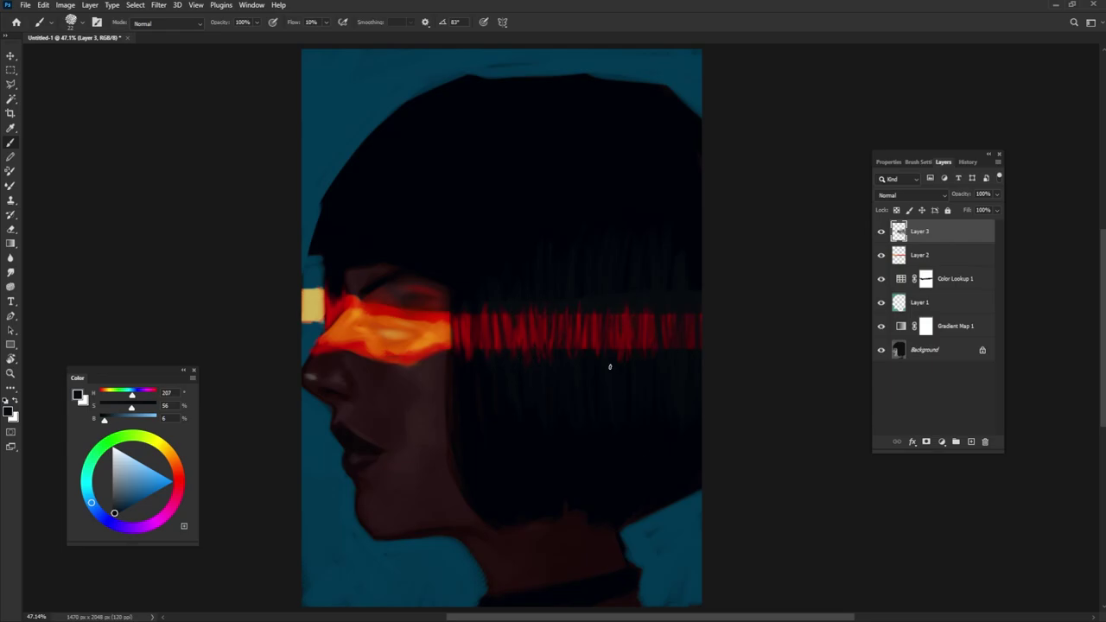
Step: Repaint the glow over the eye in brighter orange tones sampled from the face glow
alt+click(340, 312)
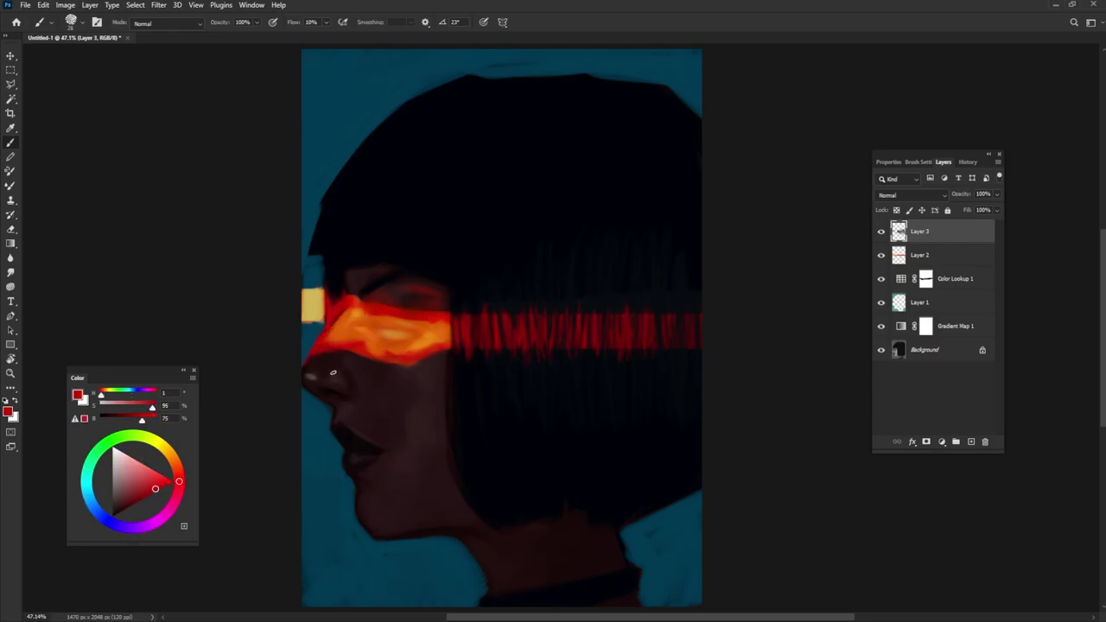
alt+click(431, 357)
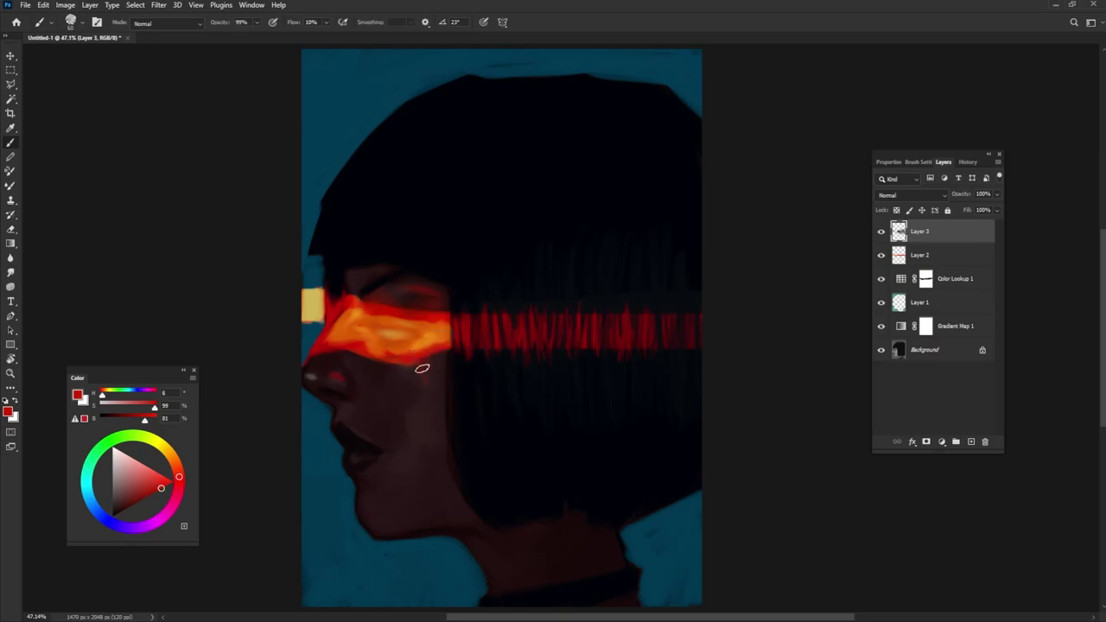
alt+click(382, 400)
alt+click(395, 309)
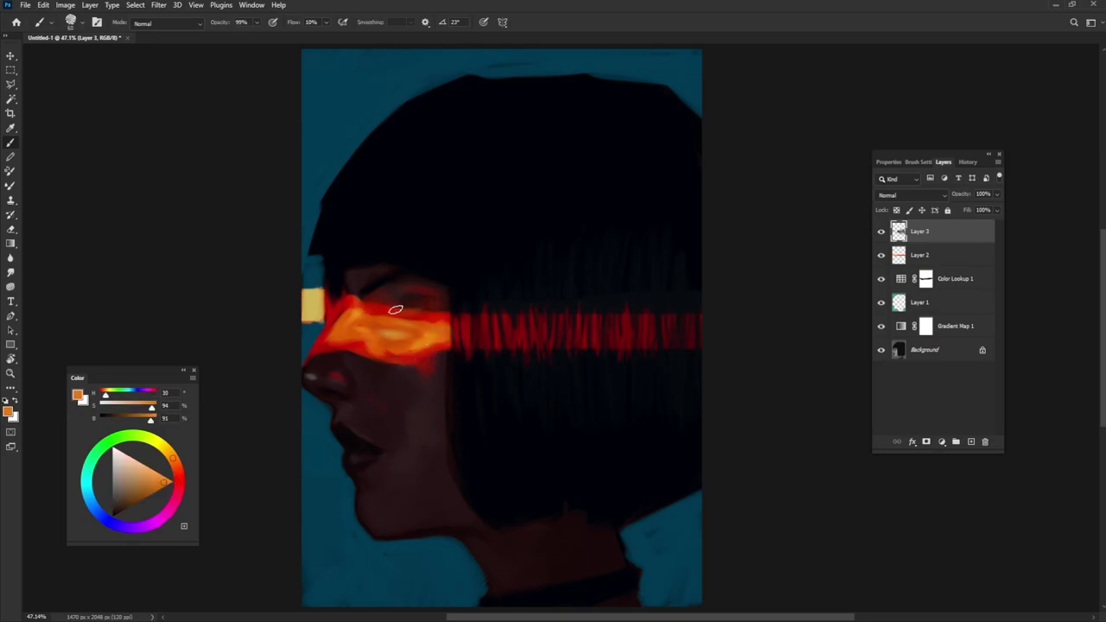
alt+click(441, 316)
alt+click(391, 333)
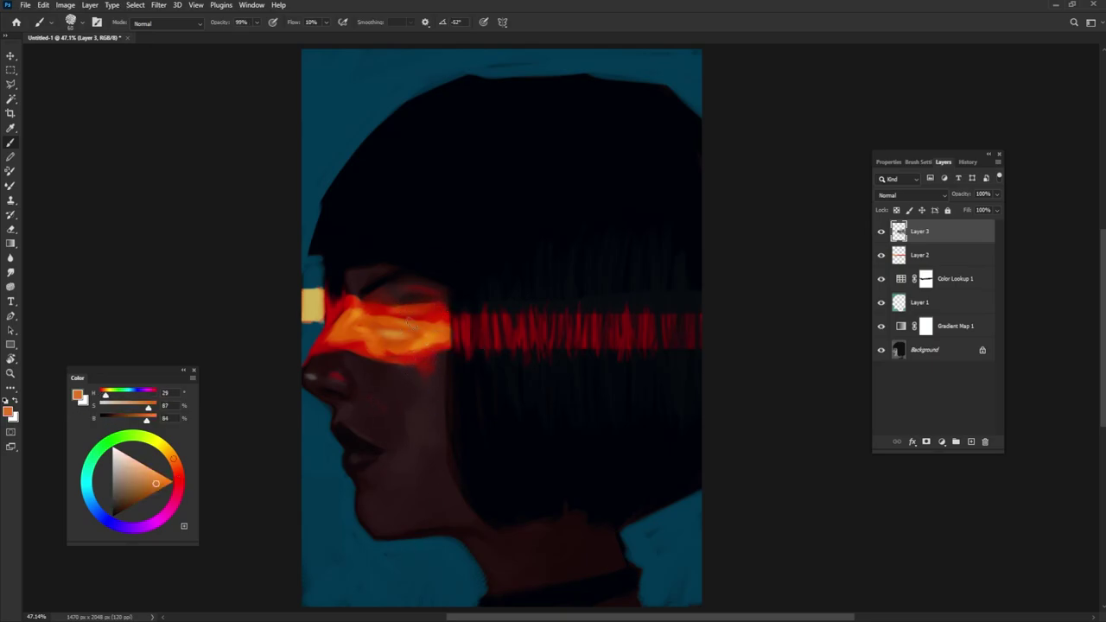
drag(334, 309, 326, 343)
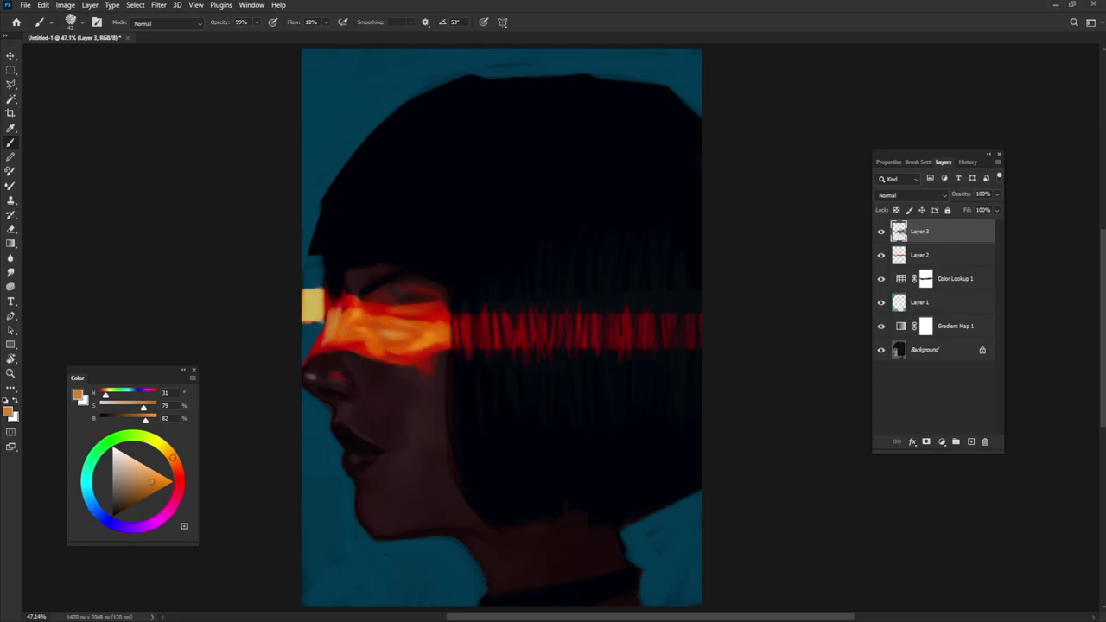
alt+click(339, 347)
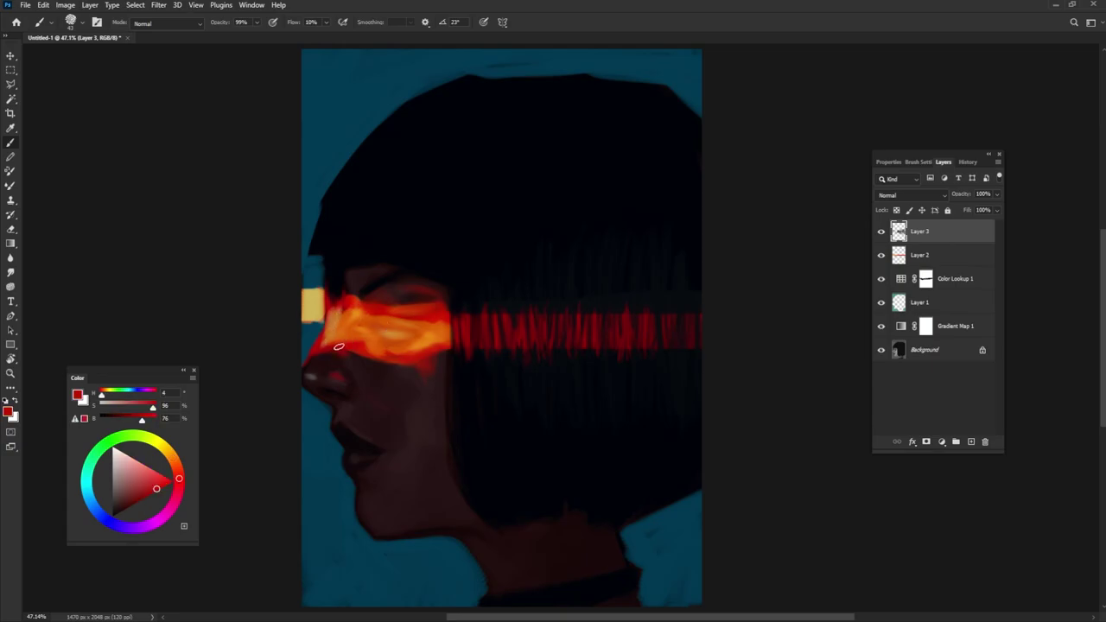
alt+click(398, 327)
alt+click(394, 322)
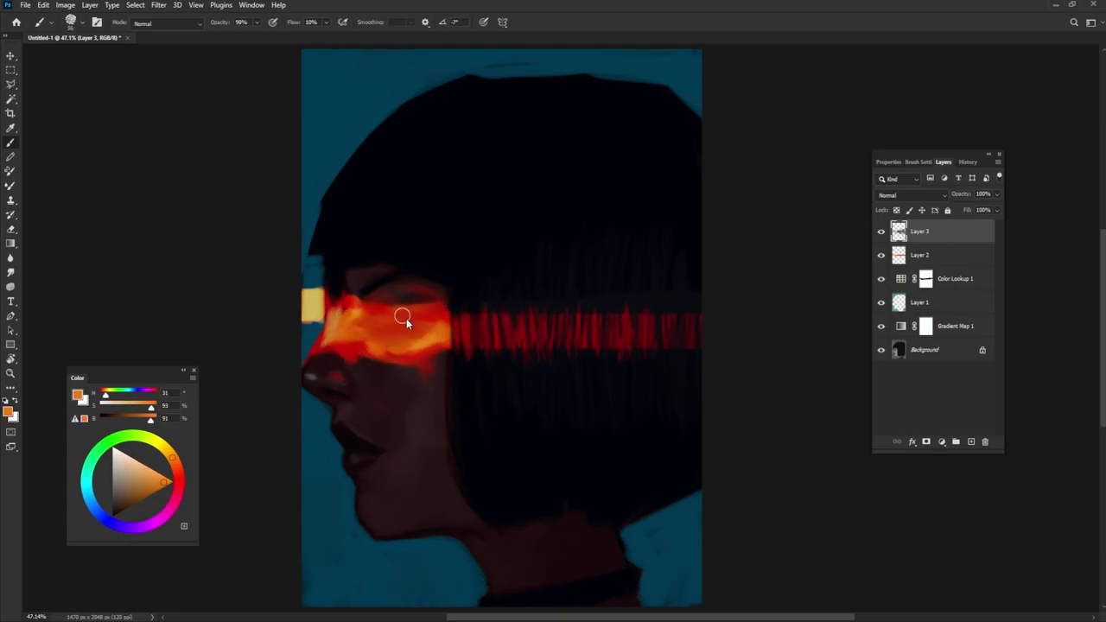
mouse_move(407, 314)
mouse_down()
mouse_move(378, 318)
mouse_move(391, 337)
mouse_move(353, 329)
mouse_move(369, 352)
mouse_move(434, 325)
mouse_move(424, 371)
mouse_up()
alt+click(418, 297)
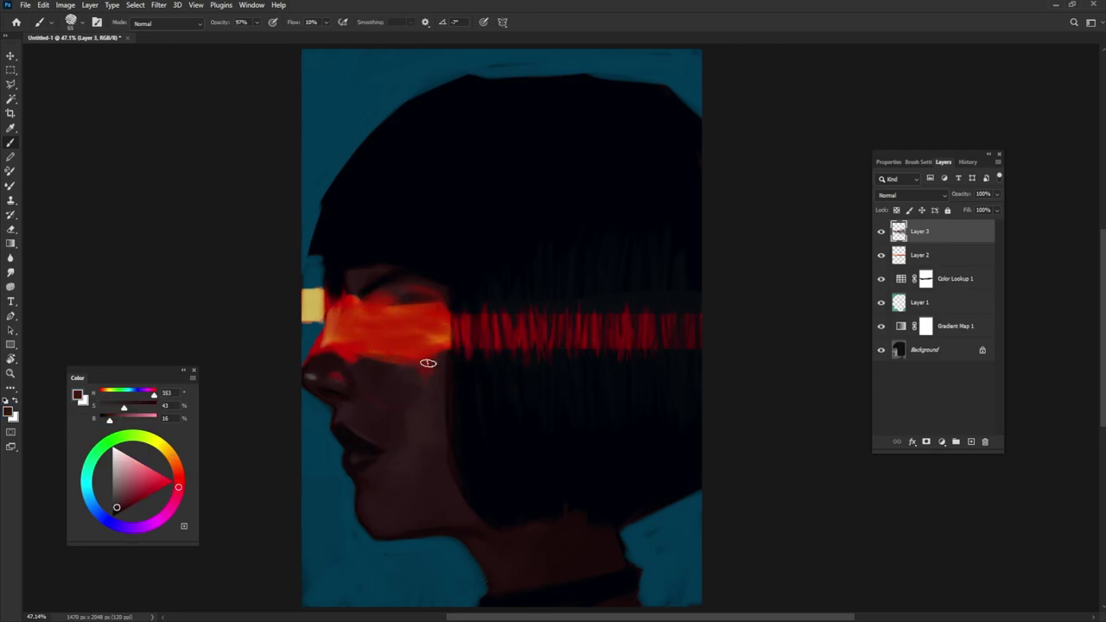
Step: Blend the band's edges into the hair using sampled reds, near-black blue and dark purple shadow
alt+click(428, 309)
alt+click(385, 372)
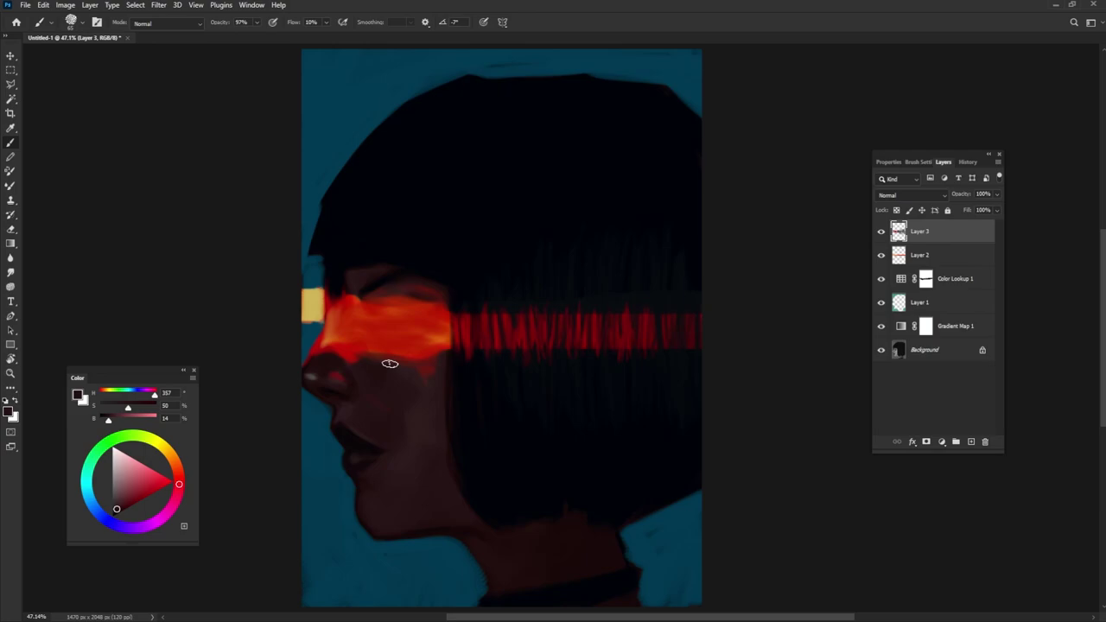
alt+click(388, 363)
alt+click(441, 339)
alt+click(432, 359)
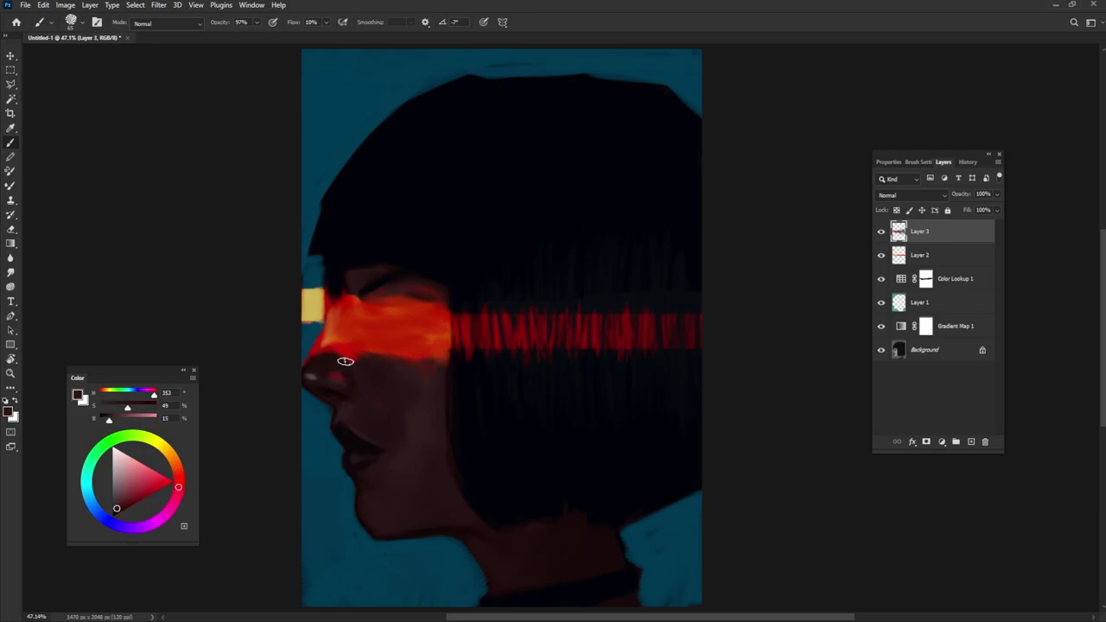
alt+click(357, 273)
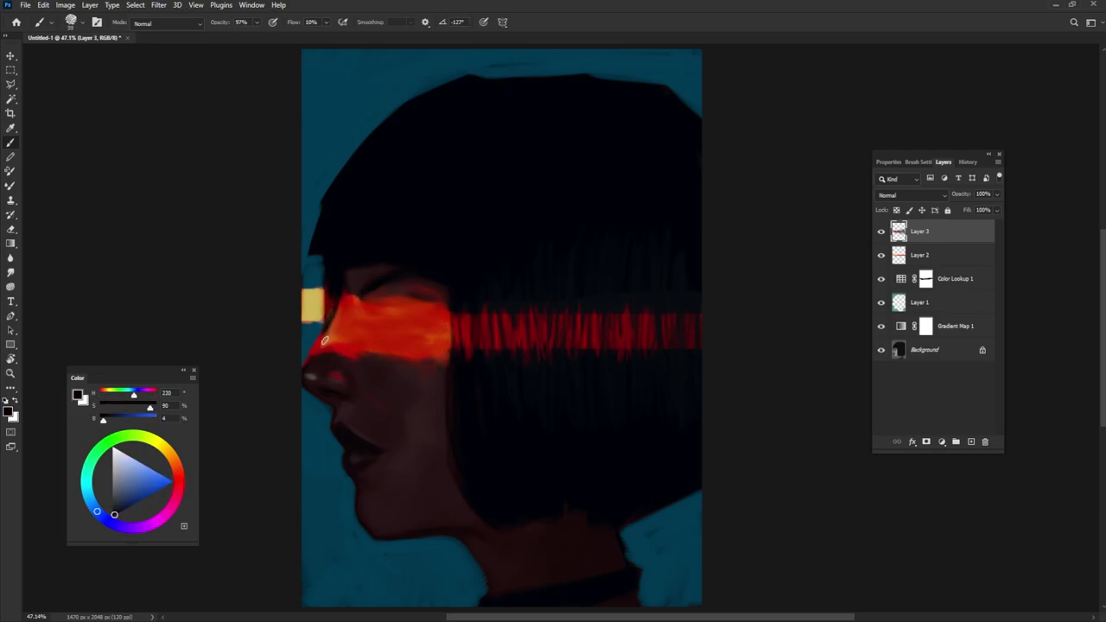
alt+click(314, 344)
alt+click(362, 296)
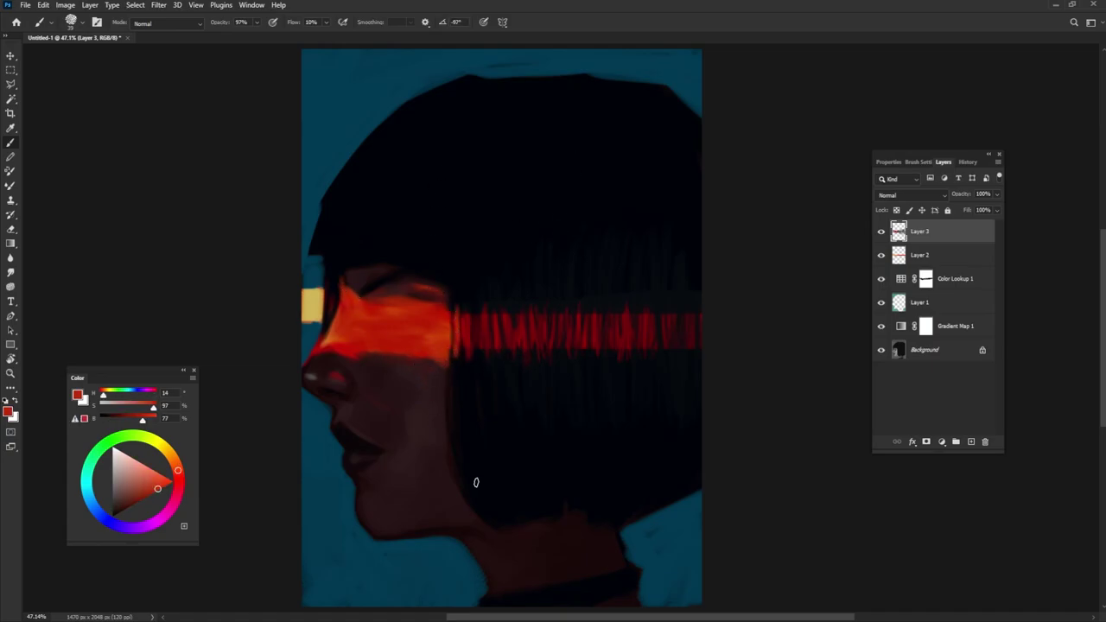
alt+click(463, 278)
alt+click(453, 294)
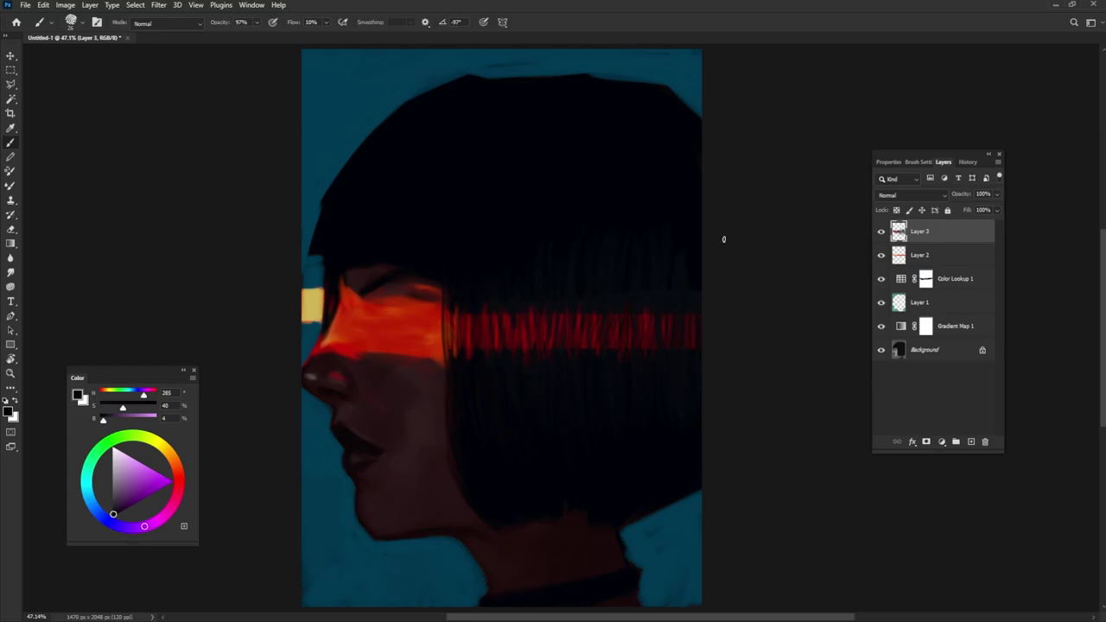
Step: Shade the cheek under the glow's lower edge with dark red-brown and maroon tones
alt+click(347, 319)
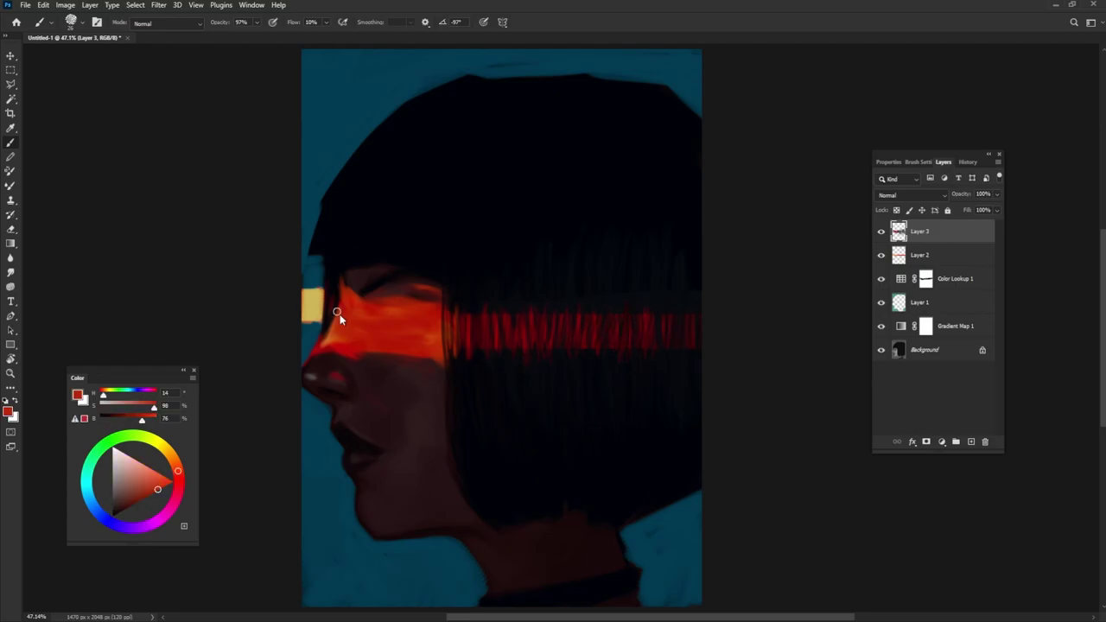
alt+click(340, 306)
alt+click(336, 287)
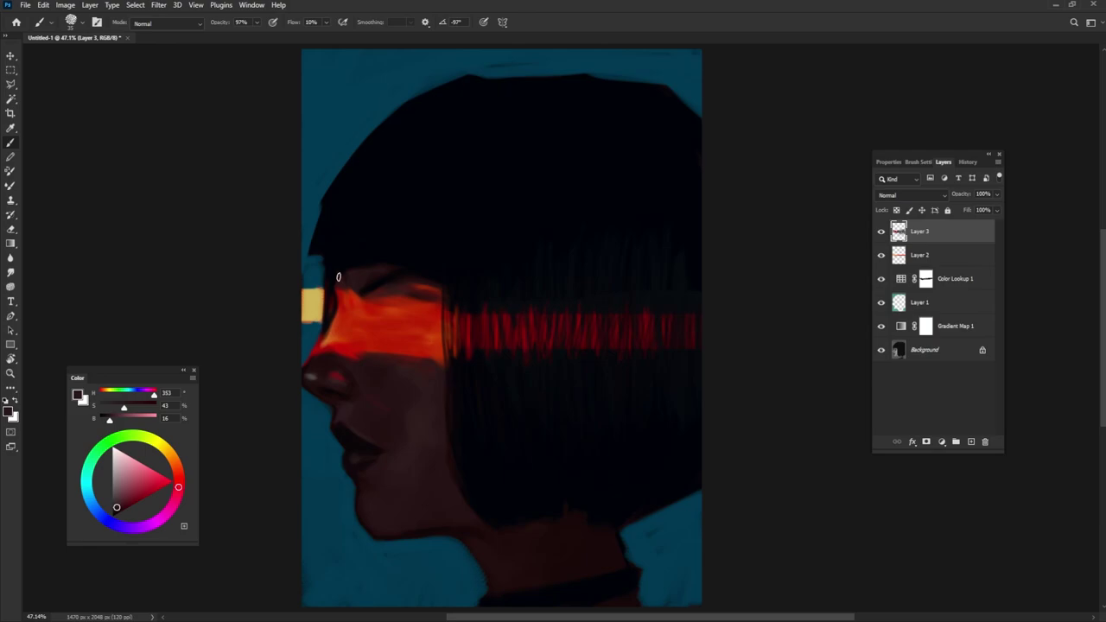
alt+click(397, 385)
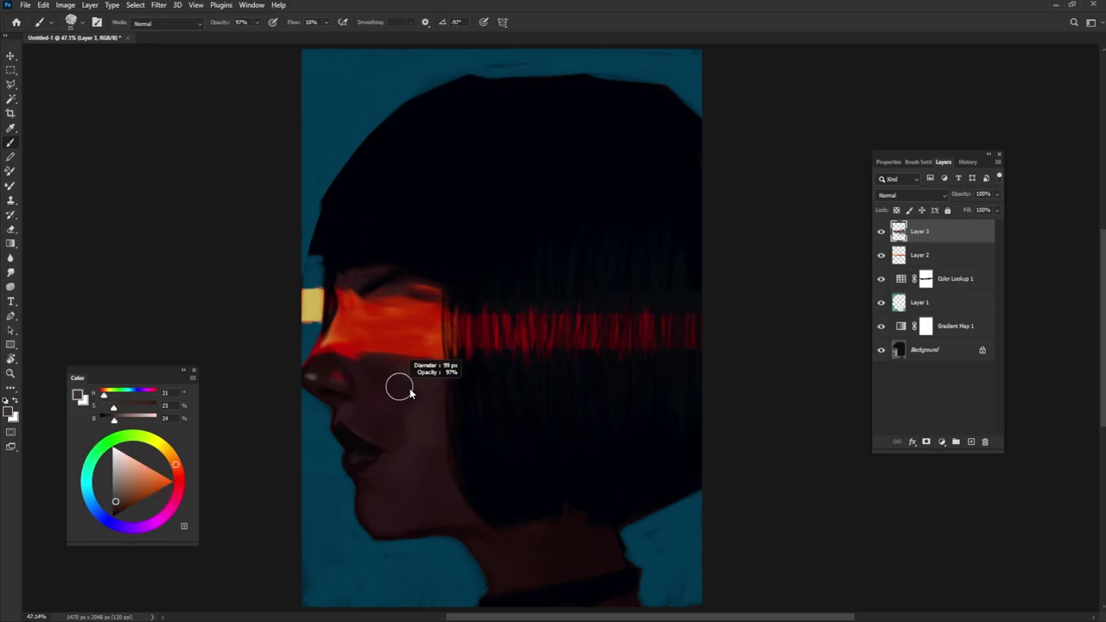
alt+click(311, 372)
alt+click(406, 411)
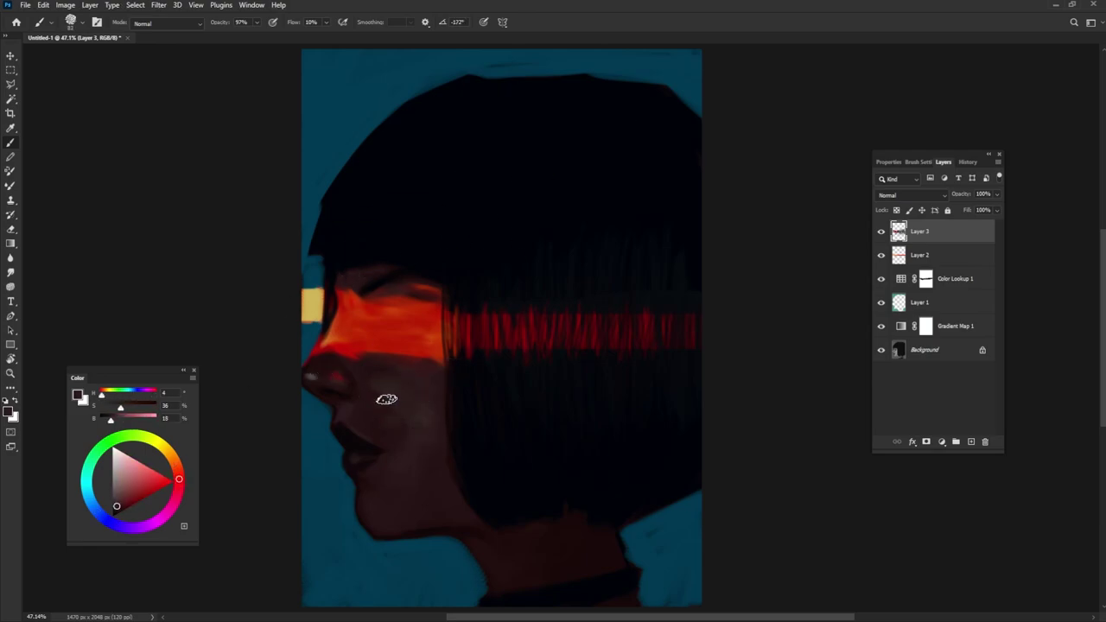
alt+click(387, 399)
key(e)
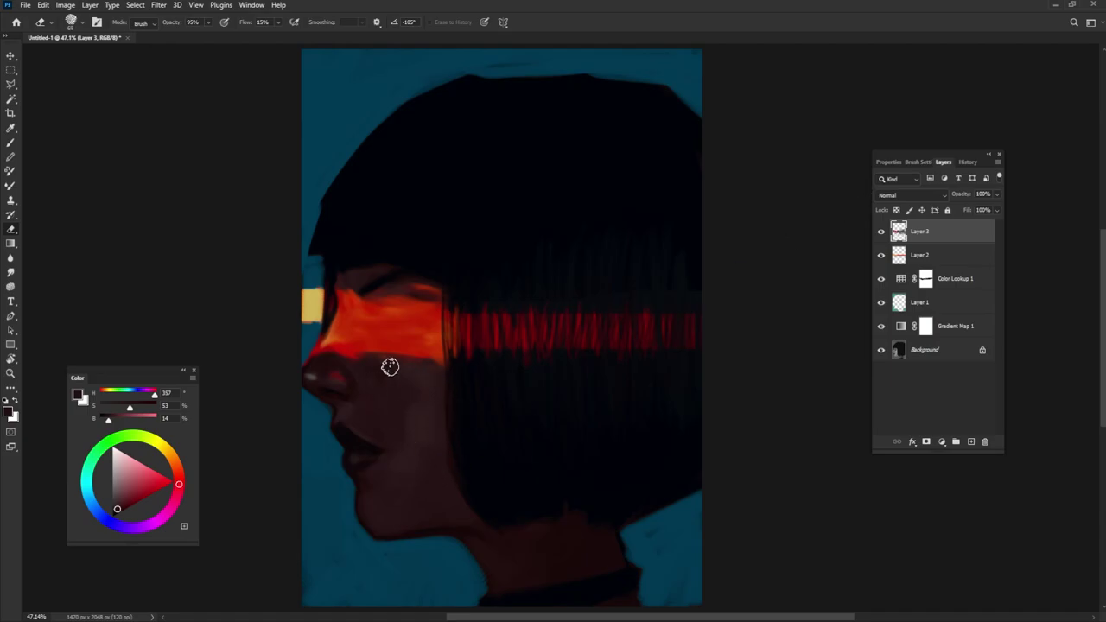
Step: Back on the Brush, strengthen the red glow across the eyes near the nose with sampled reds
key(b)
alt+click(361, 324)
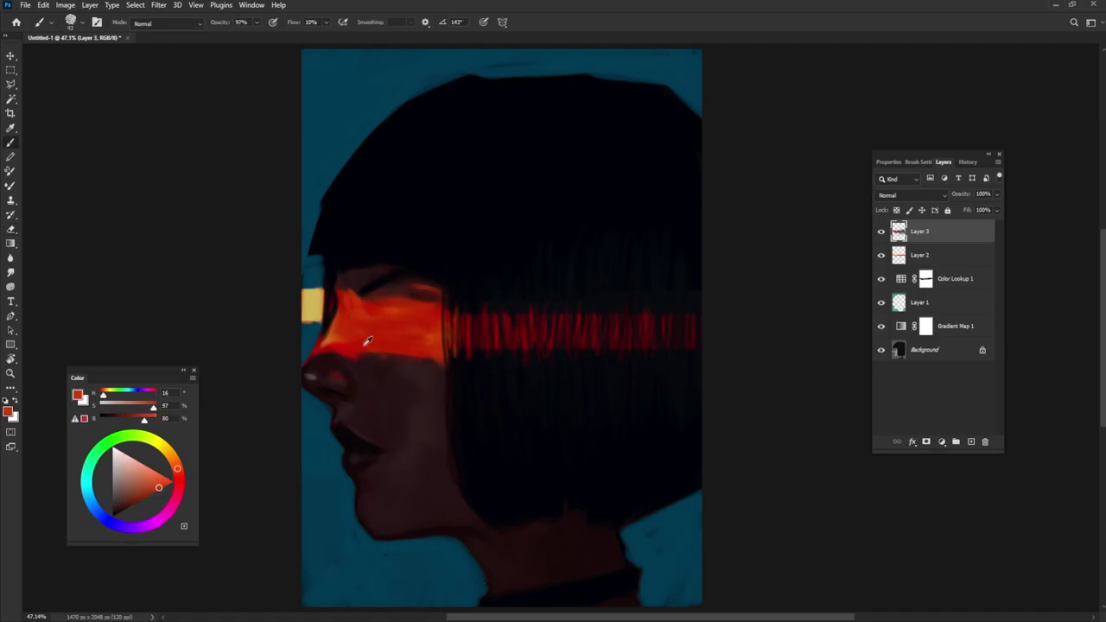
alt+click(368, 341)
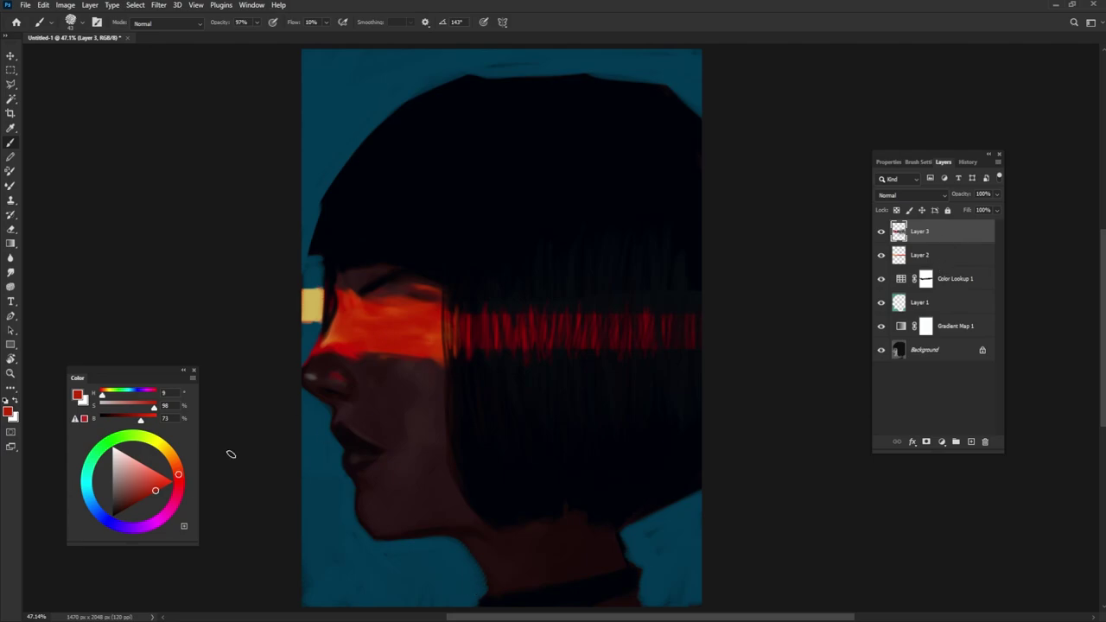
alt+click(342, 350)
click(159, 489)
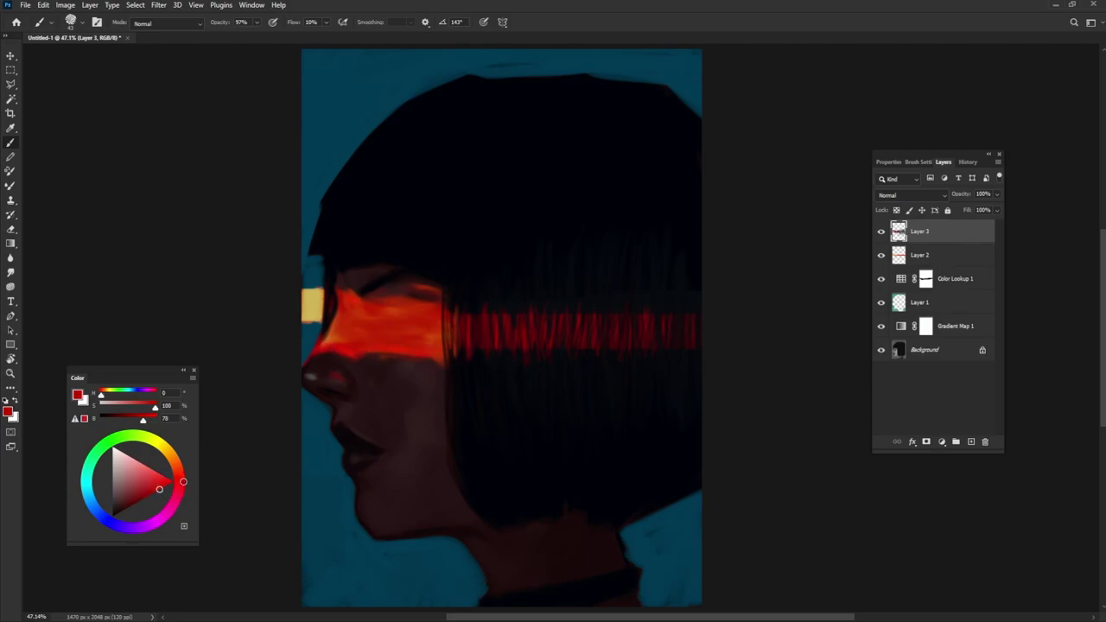
alt+click(329, 345)
alt+click(313, 313)
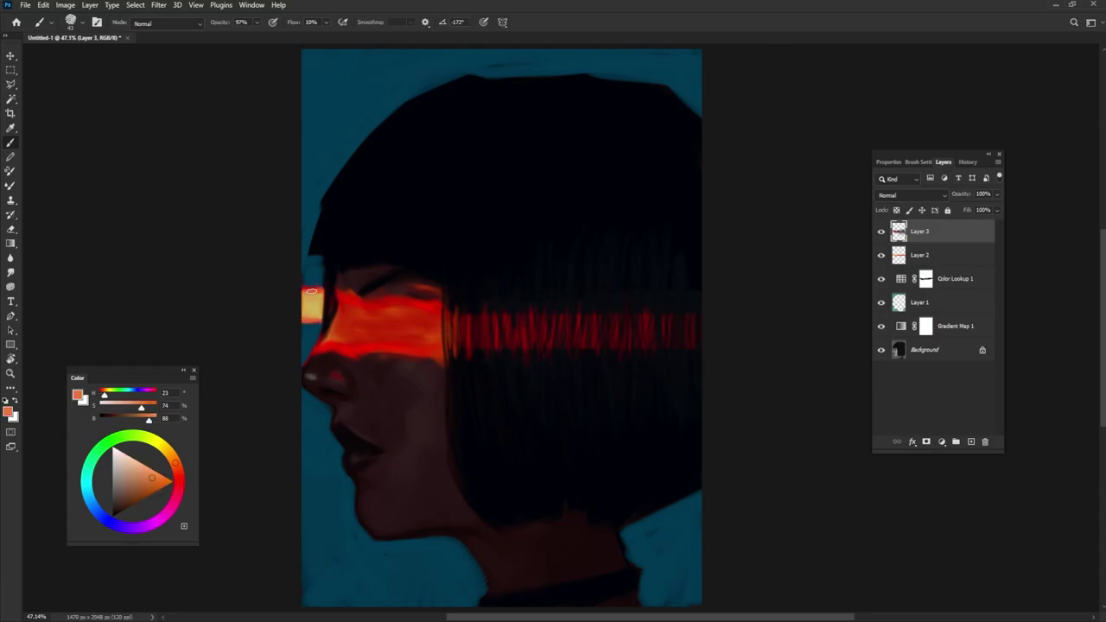
alt+click(320, 348)
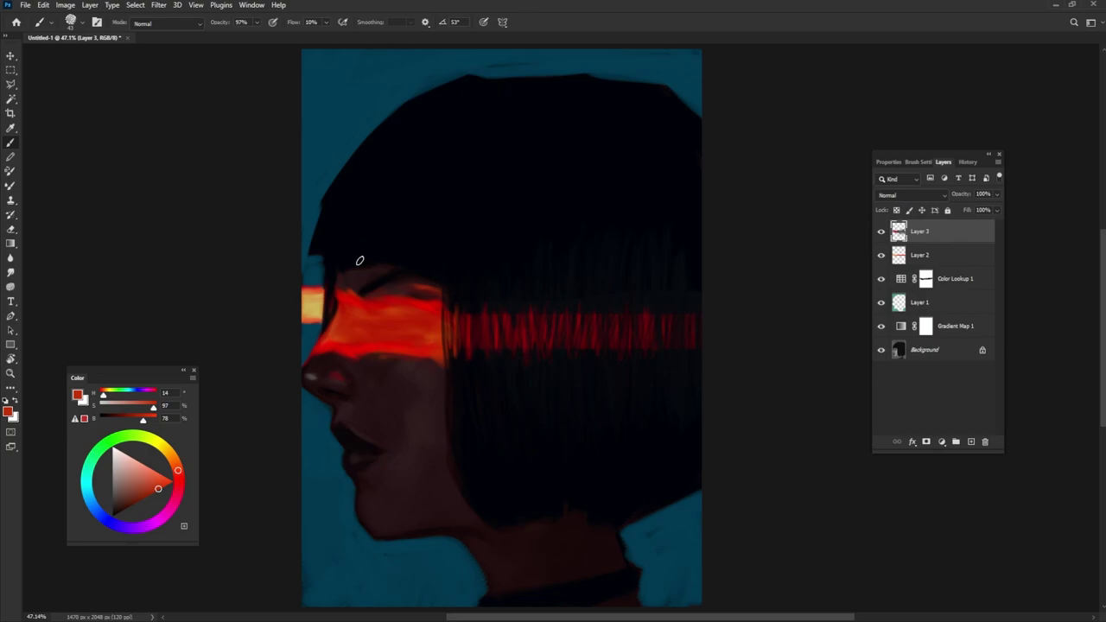
alt+click(342, 300)
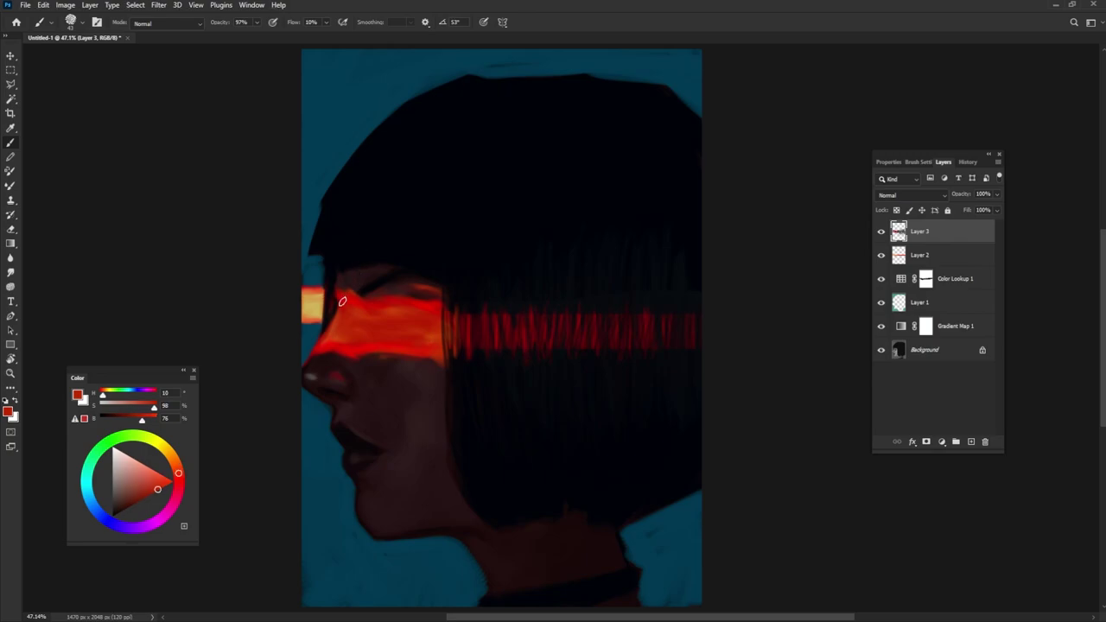
alt+click(320, 344)
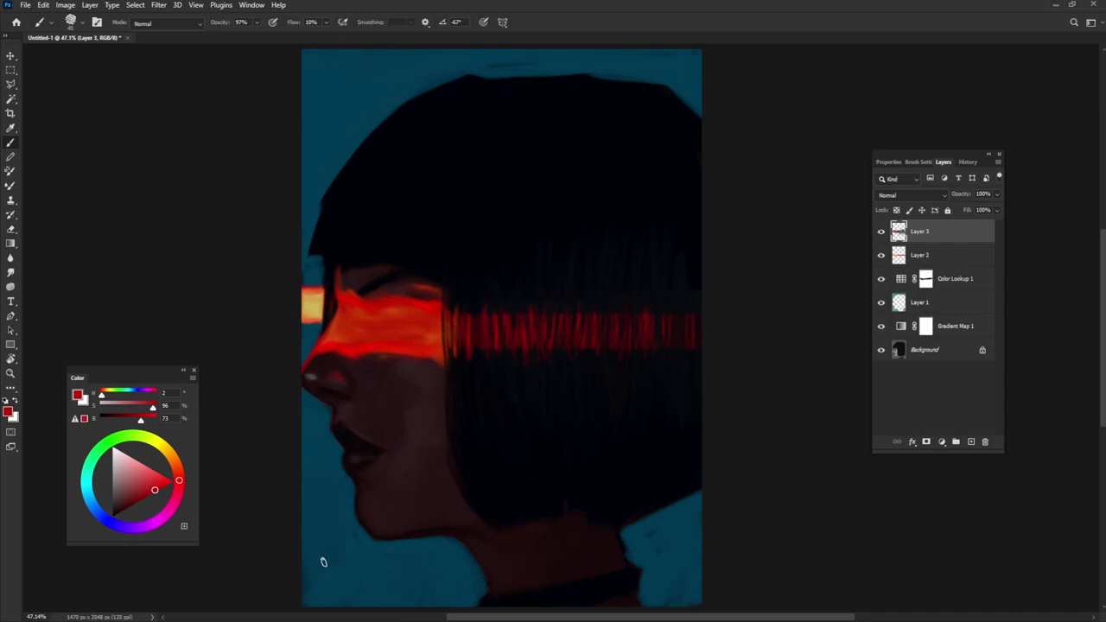
Step: Check the brush tip settings, then sample near-black at the hair edge and red from the band
click(918, 162)
alt+click(313, 251)
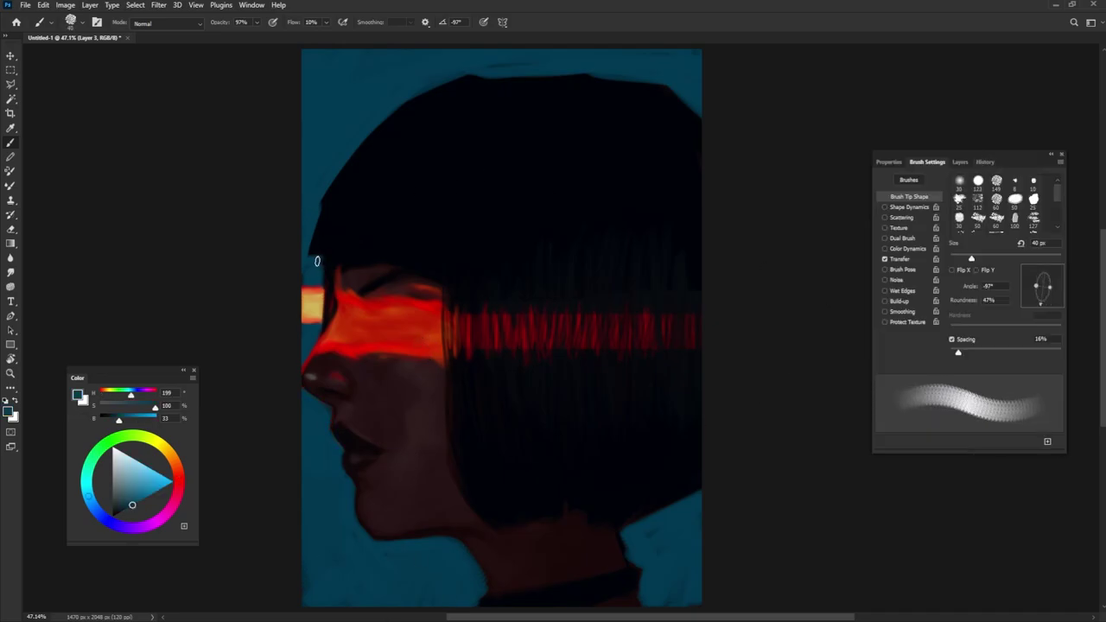
alt+click(316, 247)
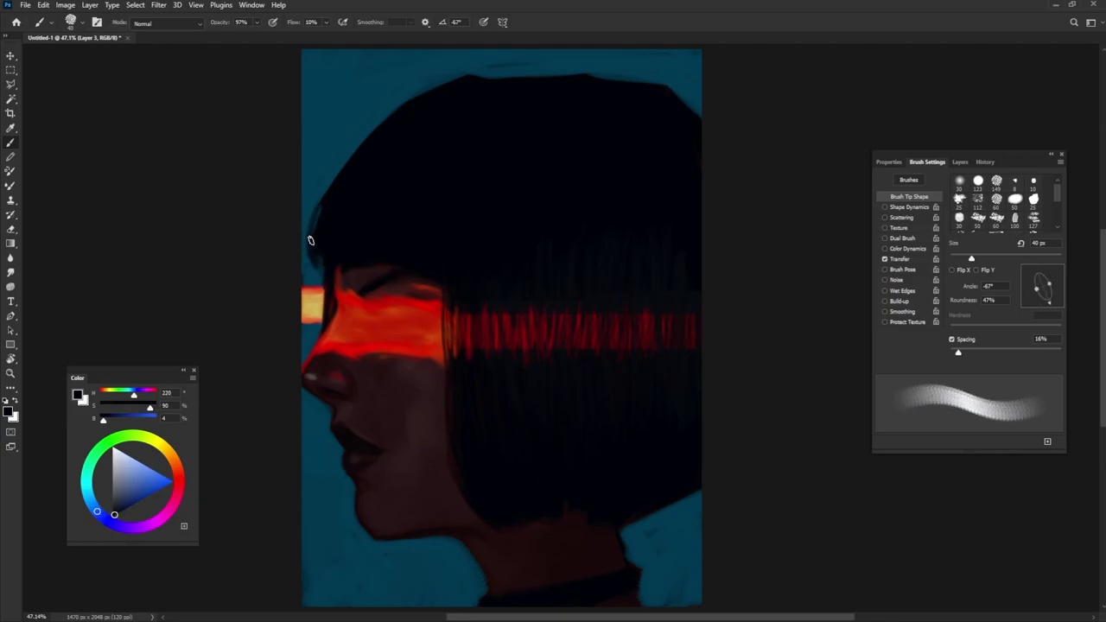
alt+click(432, 391)
Step: Add a new layer and paint red flames rising from the eye up into the bangs
click(961, 162)
key(ctrl+shift+alt+n)
alt+click(377, 301)
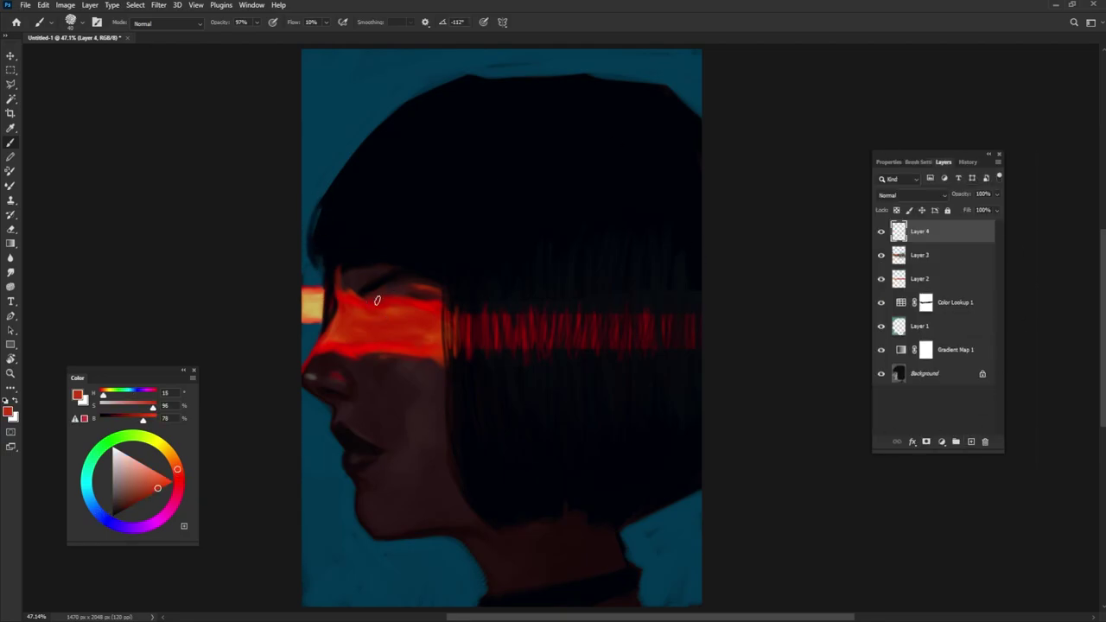
alt+click(370, 247)
drag(366, 285, 366, 193)
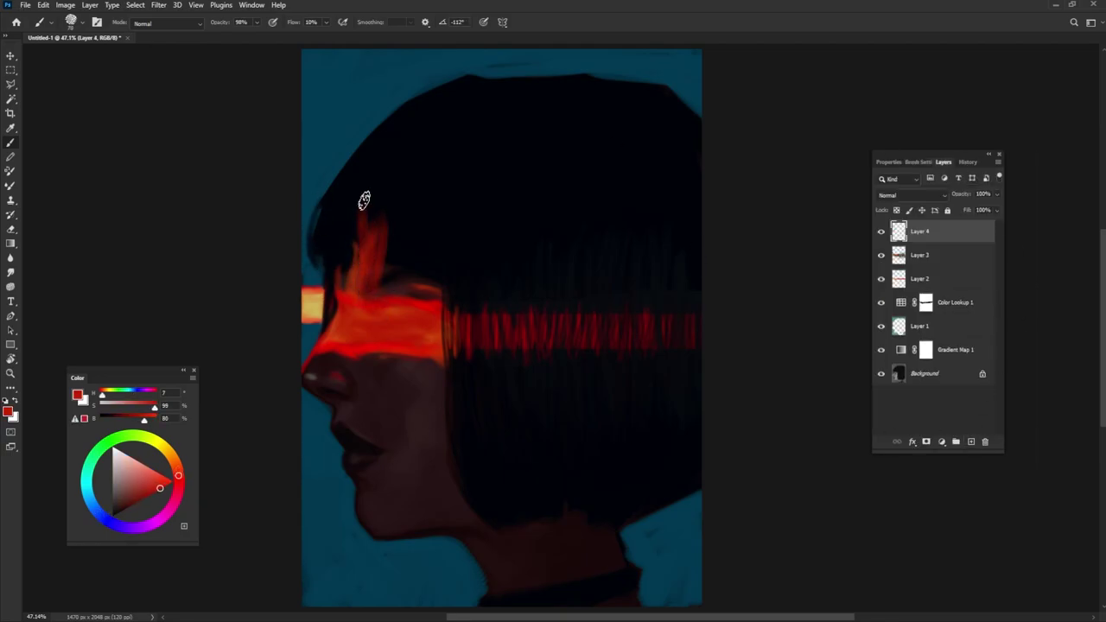
drag(385, 259, 398, 309)
drag(409, 268, 405, 160)
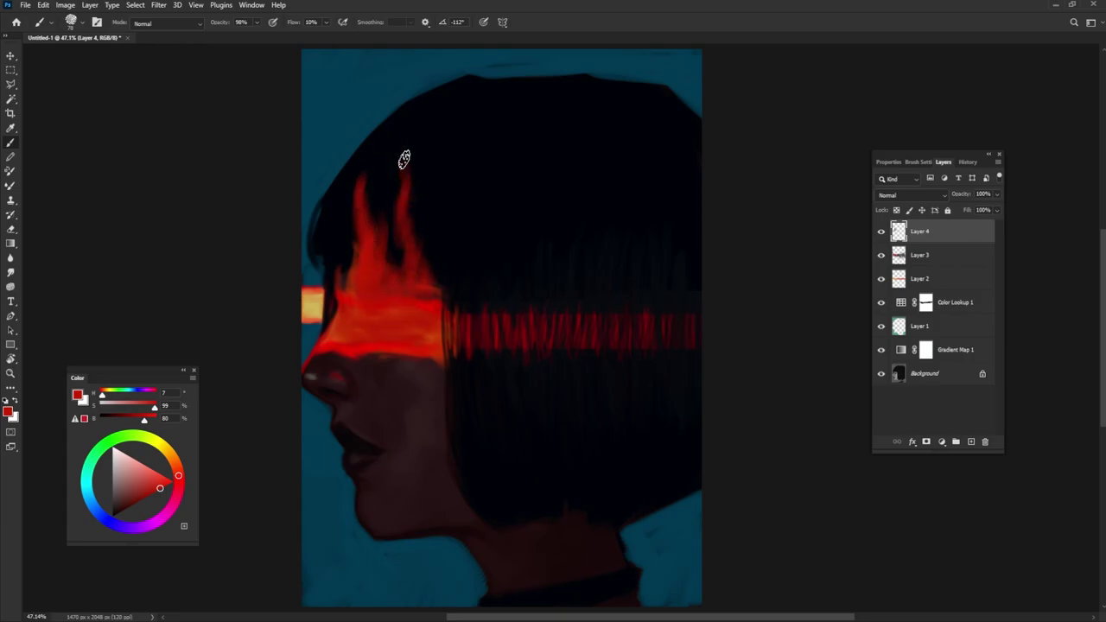
drag(423, 229, 426, 186)
Step: Paint more red flames into the left and upper hair, resizing the brush to about 158 then 99 px
alt+click(390, 342)
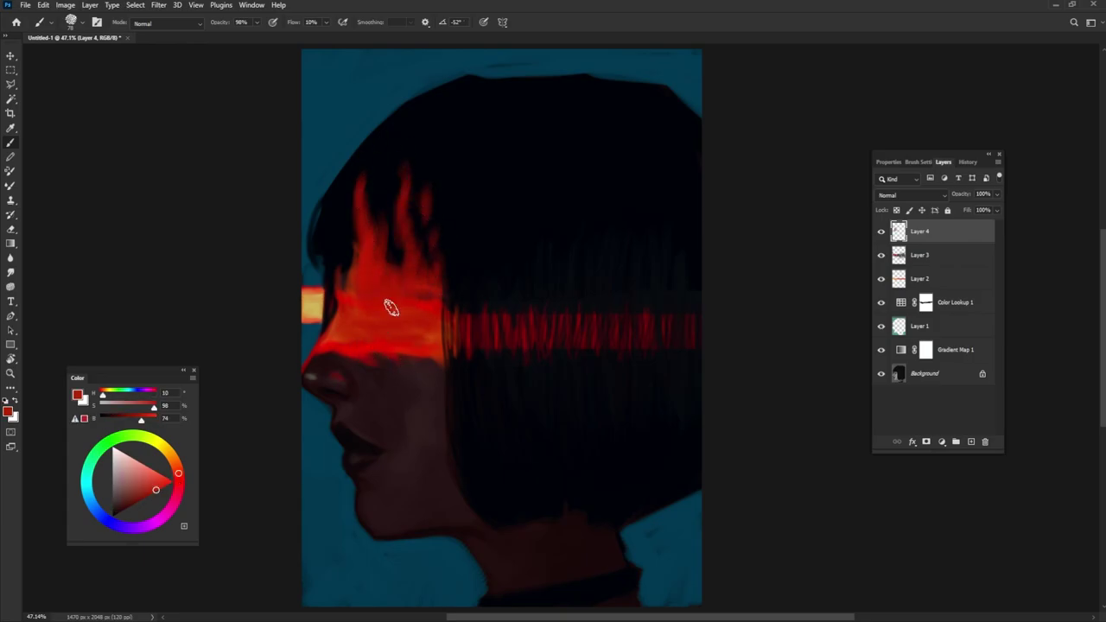
mouse_move(354, 285)
mouse_down()
mouse_move(335, 220)
mouse_move(353, 171)
mouse_up()
alt+right_click(400, 272)
alt+click(402, 298)
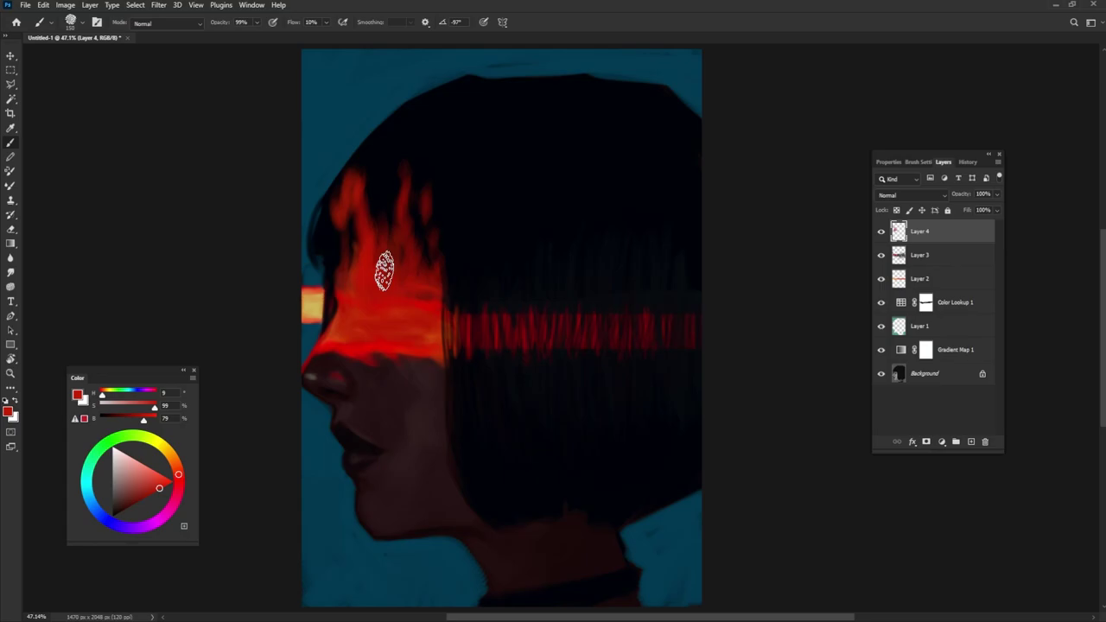
key(0)
alt+right_click(427, 195)
drag(380, 173, 394, 136)
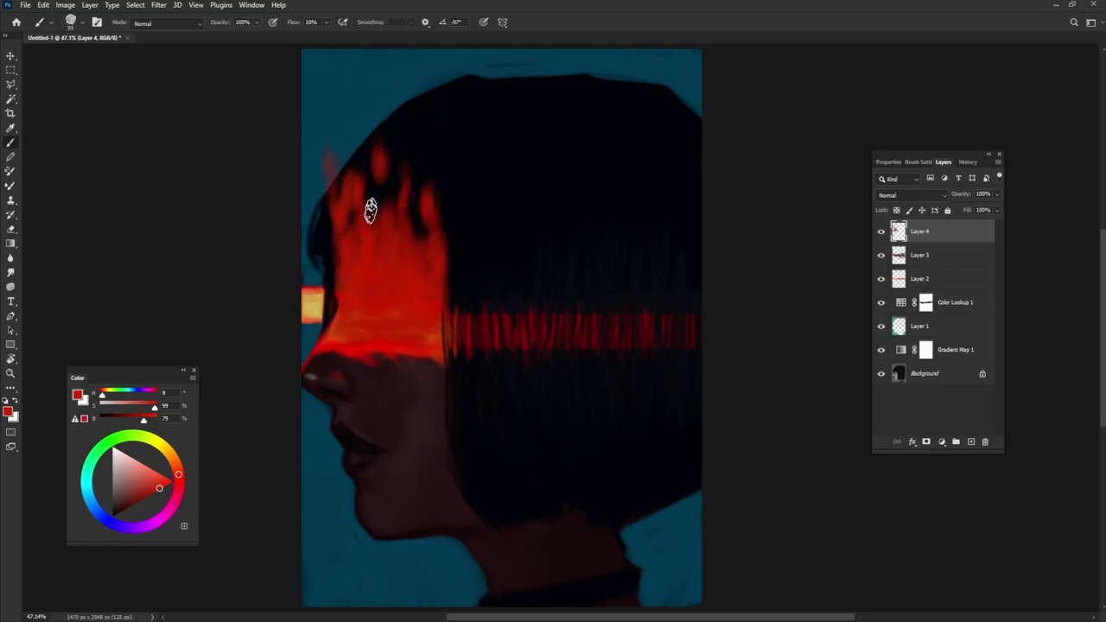
Step: Add pale tan heat over the red hair near the eye at 100% opacity
alt+click(350, 286)
drag(350, 286, 339, 313)
mouse_move(377, 270)
mouse_down()
mouse_move(402, 307)
mouse_move(421, 287)
mouse_move(366, 326)
mouse_move(386, 293)
mouse_move(379, 287)
mouse_move(409, 309)
mouse_move(365, 300)
mouse_move(381, 285)
mouse_move(369, 312)
mouse_move(382, 312)
mouse_move(358, 340)
mouse_move(418, 316)
mouse_move(362, 254)
mouse_move(416, 284)
mouse_move(423, 274)
mouse_move(373, 274)
mouse_move(390, 254)
mouse_move(426, 306)
mouse_move(393, 319)
mouse_up()
key(9)
key(9)
alt+click(375, 292)
key(0)
alt+click(373, 298)
key([)
alt+click(378, 286)
key(])
alt+click(371, 268)
Step: Extend the red flames over the top of the hair and dab two red embers above it
alt+click(390, 329)
alt+click(381, 311)
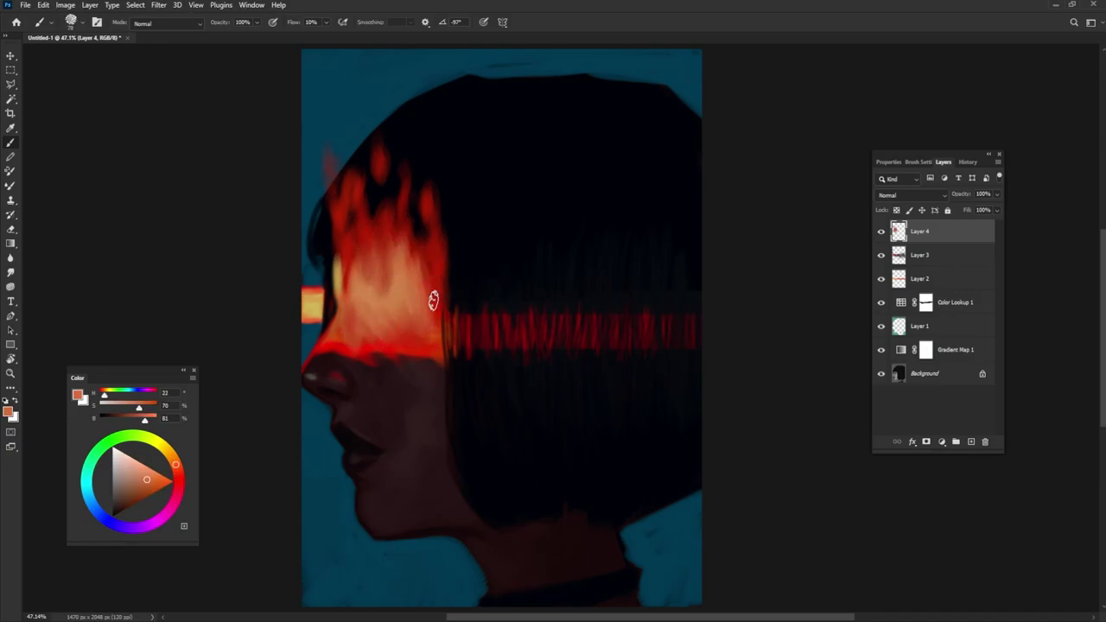
alt+click(407, 298)
alt+click(357, 215)
drag(349, 133, 358, 154)
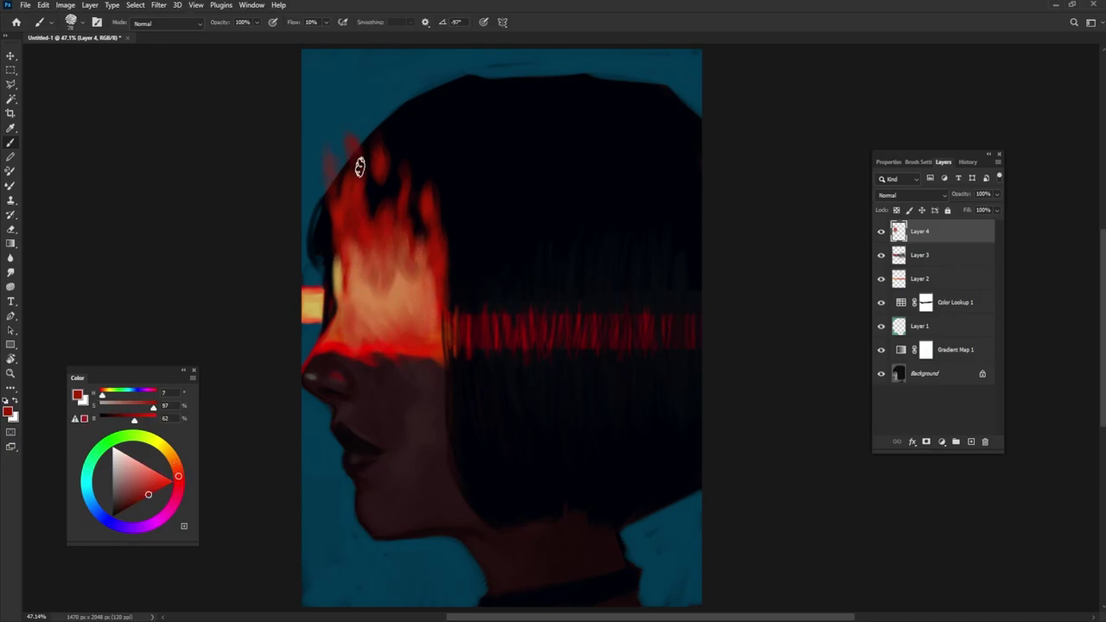
drag(391, 190, 400, 138)
drag(372, 229, 365, 155)
mouse_move(423, 255)
mouse_down()
mouse_move(410, 199)
mouse_move(433, 177)
mouse_up()
click(359, 102)
click(336, 111)
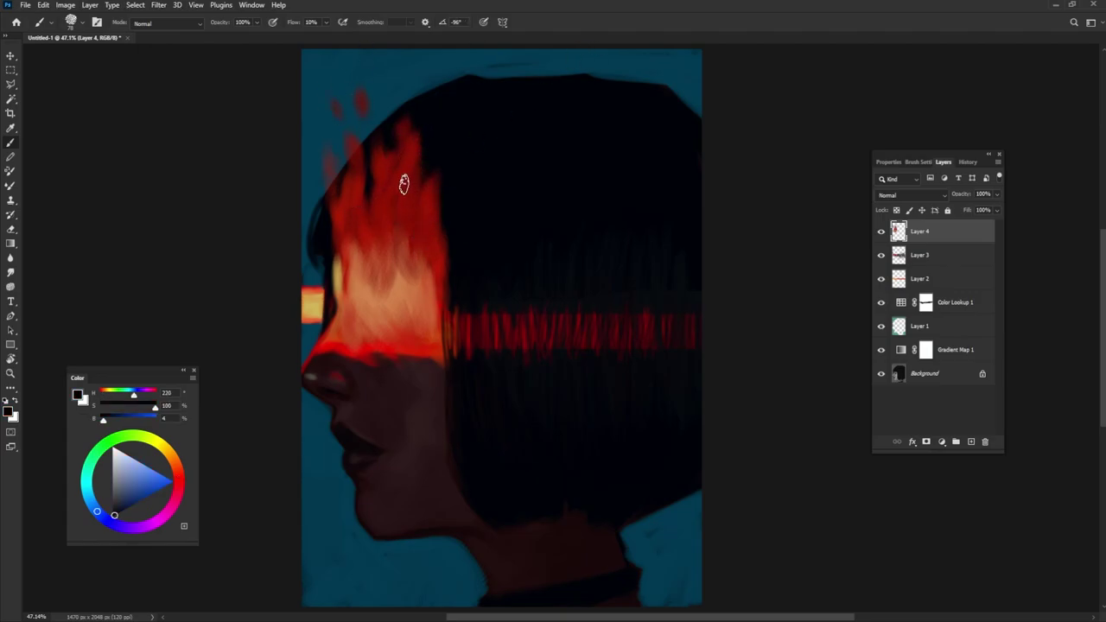
drag(442, 204, 444, 247)
Step: Add a pale peach highlight on the cheek, then pick bright red-orange, darker reds and near-black at 98% opacity
alt+click(340, 286)
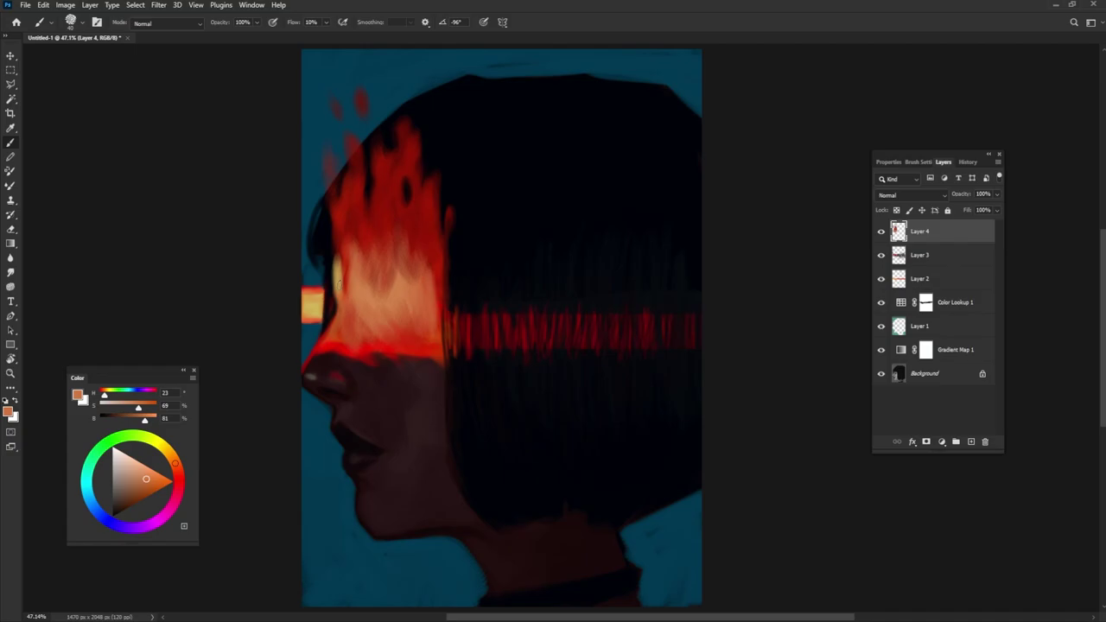
mouse_move(354, 286)
mouse_down()
mouse_move(361, 311)
mouse_move(375, 254)
mouse_up()
alt+click(363, 312)
click(176, 471)
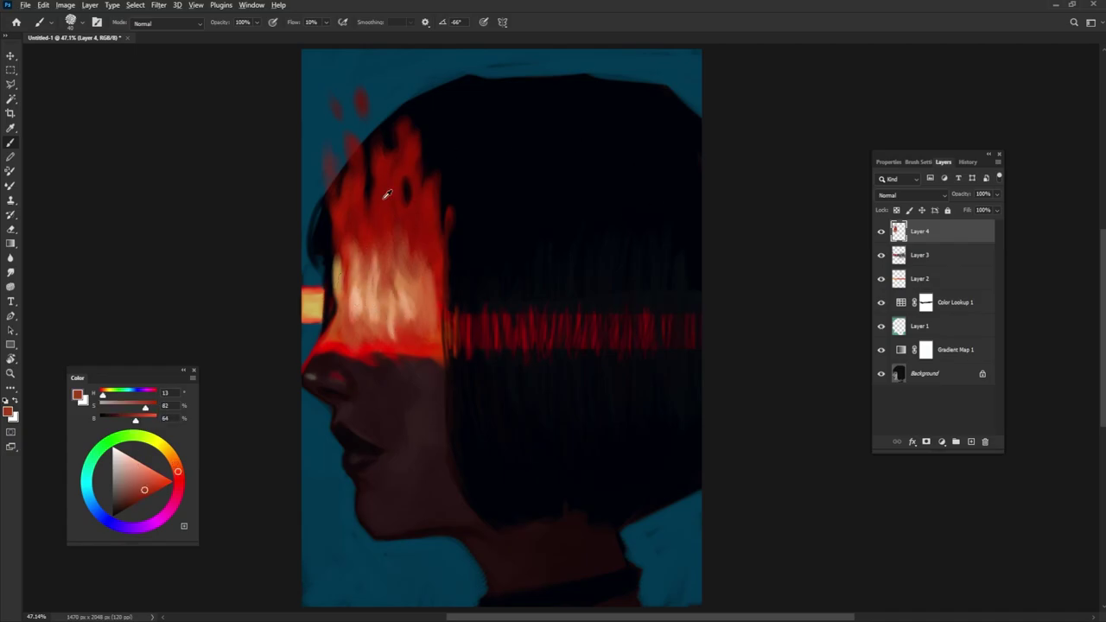
drag(147, 474, 159, 475)
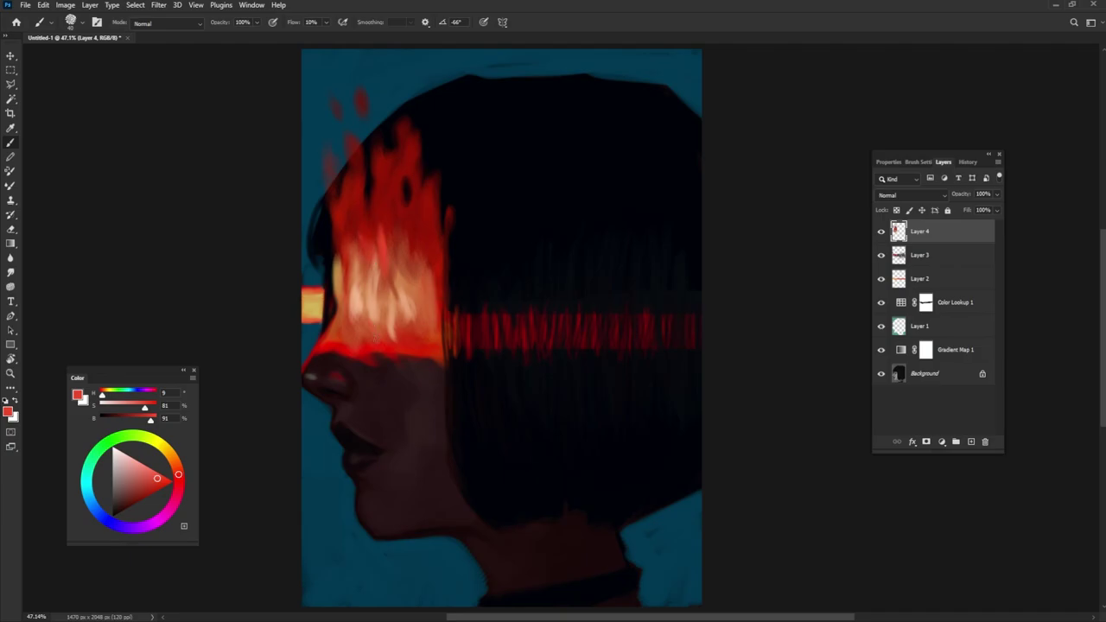
alt+click(363, 346)
key(9)
key(8)
alt+click(384, 309)
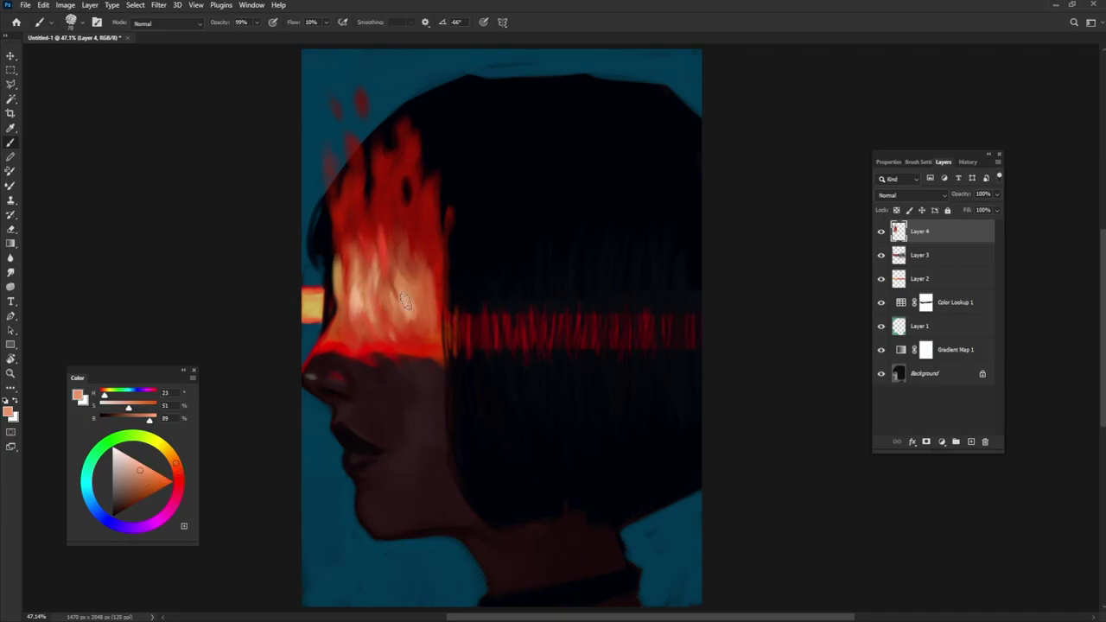
alt+click(442, 291)
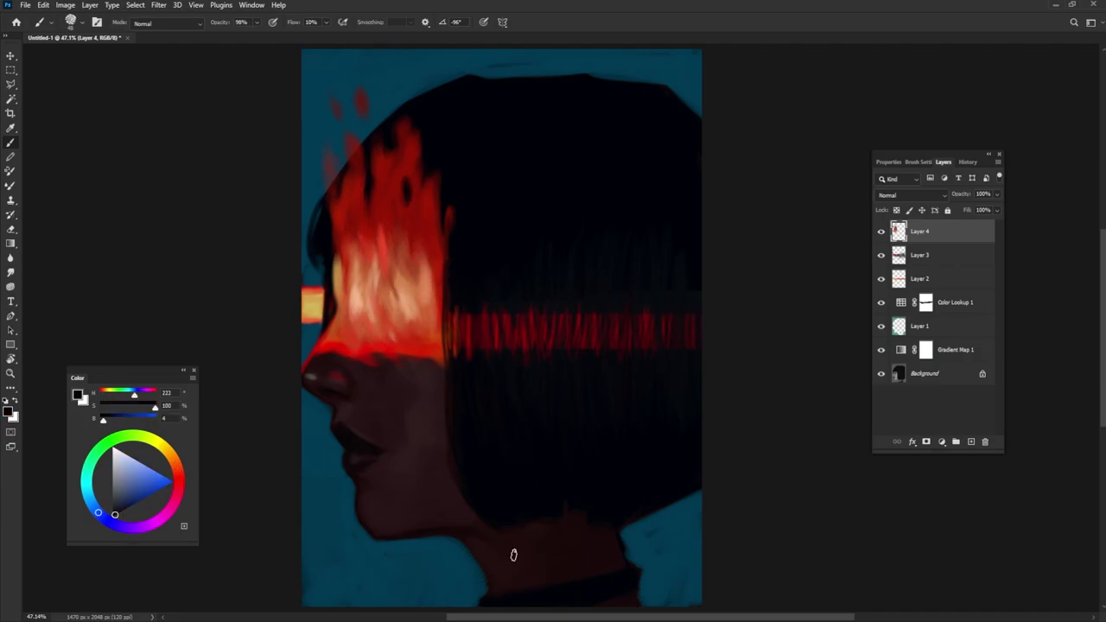
Step: Refine the hair flames with alternating dark and bright reds sampled from the hair top
alt+click(369, 344)
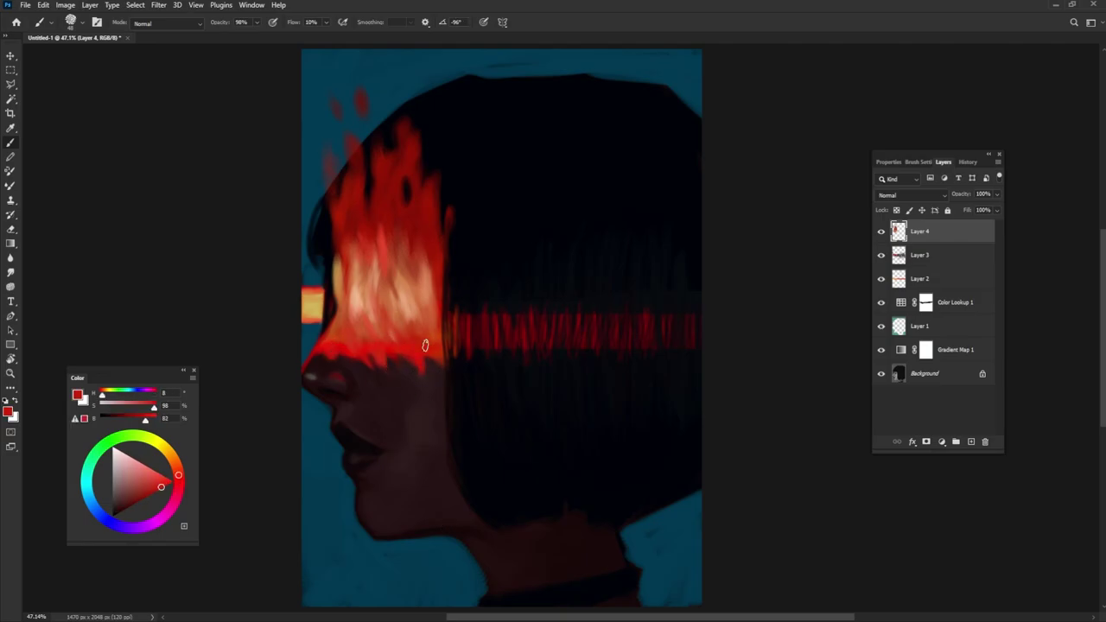
alt+click(400, 145)
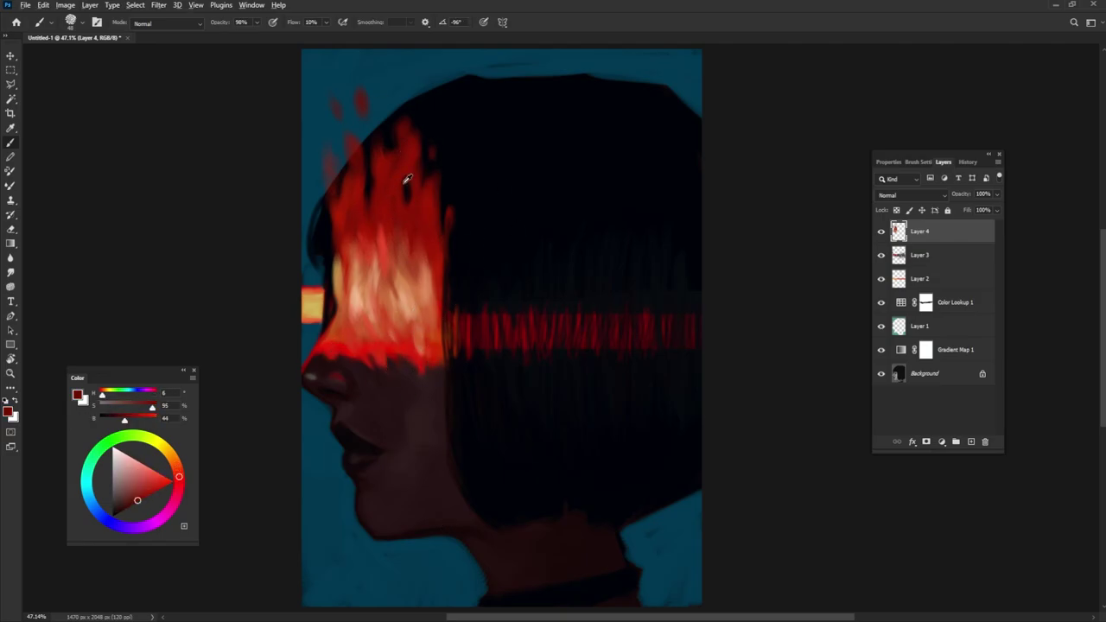
alt+click(339, 231)
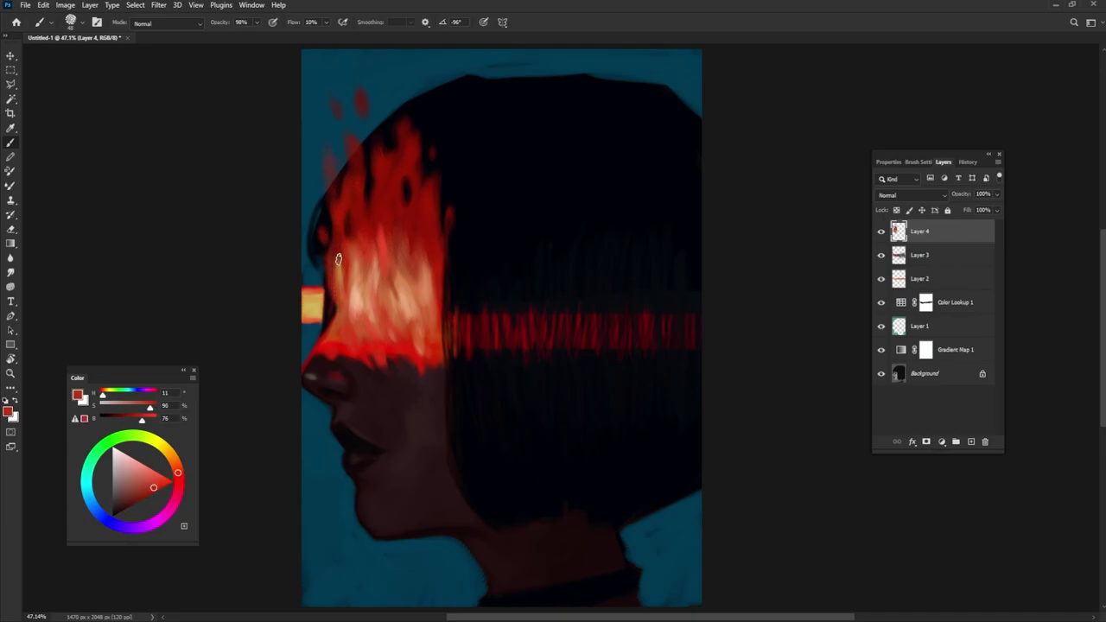
alt+click(404, 117)
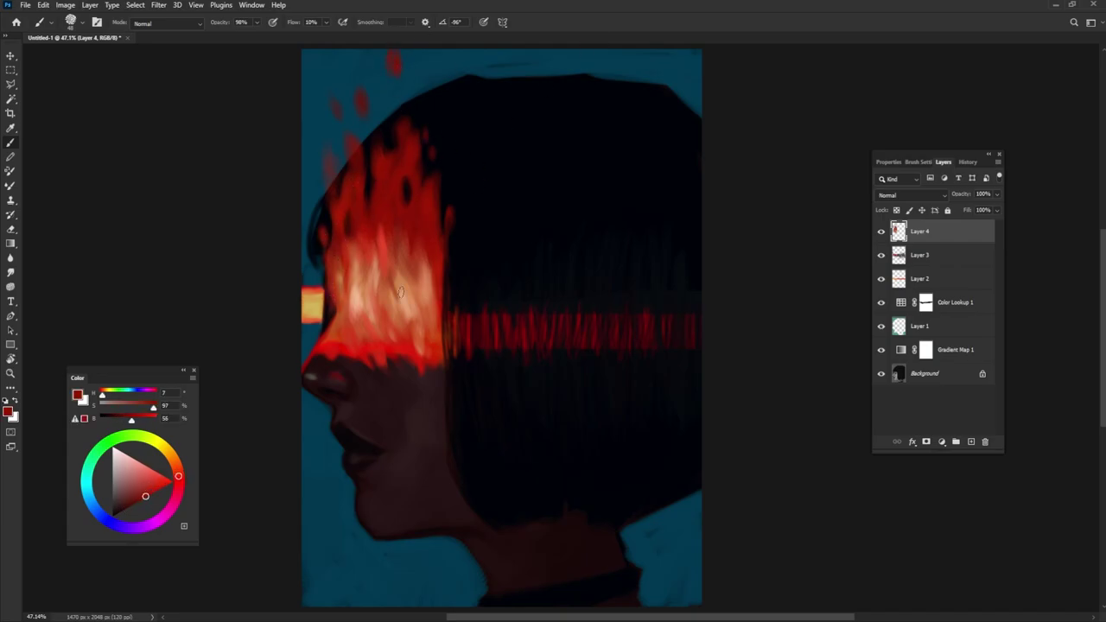
alt+click(394, 236)
click(135, 503)
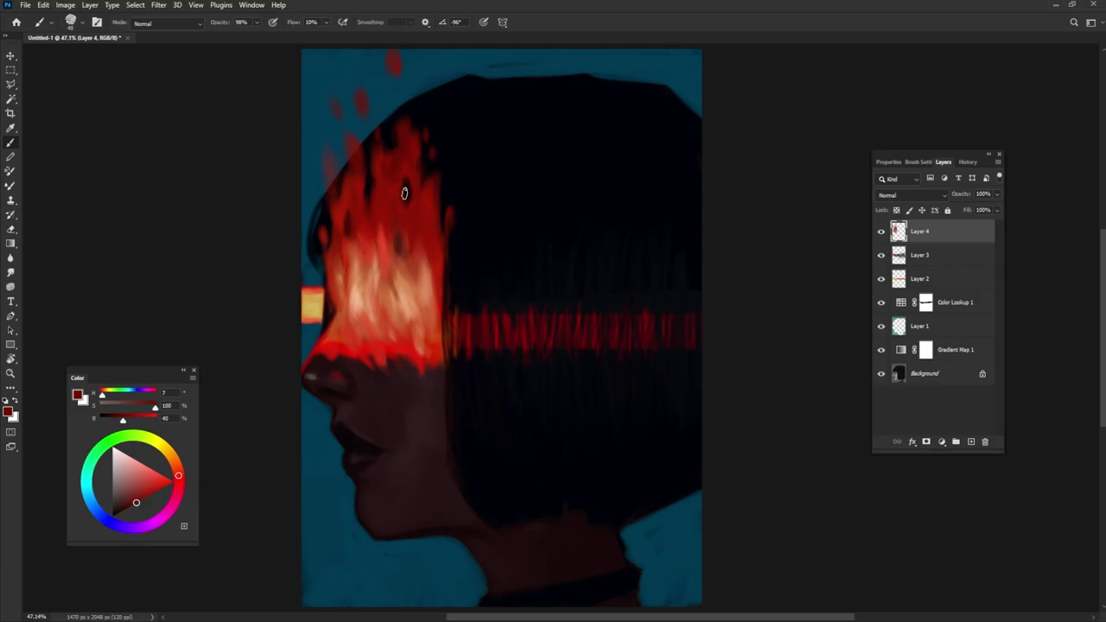
alt+click(404, 194)
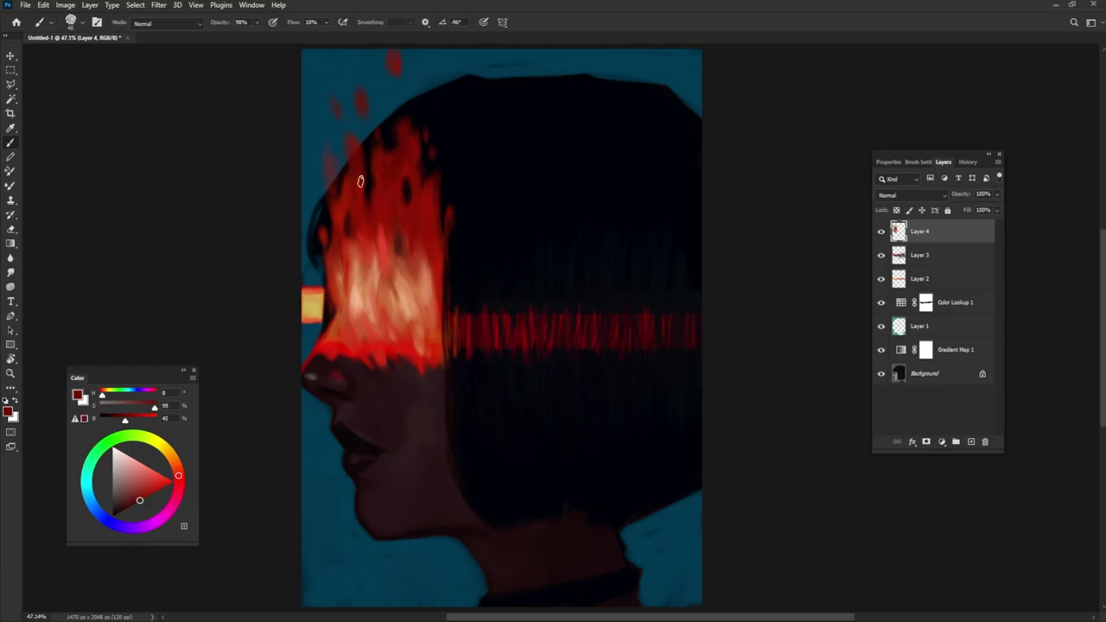
alt+click(380, 227)
Step: Add strong red, orange-red and pale glow touches over the eye fire, plus near-black dabs
alt+click(391, 355)
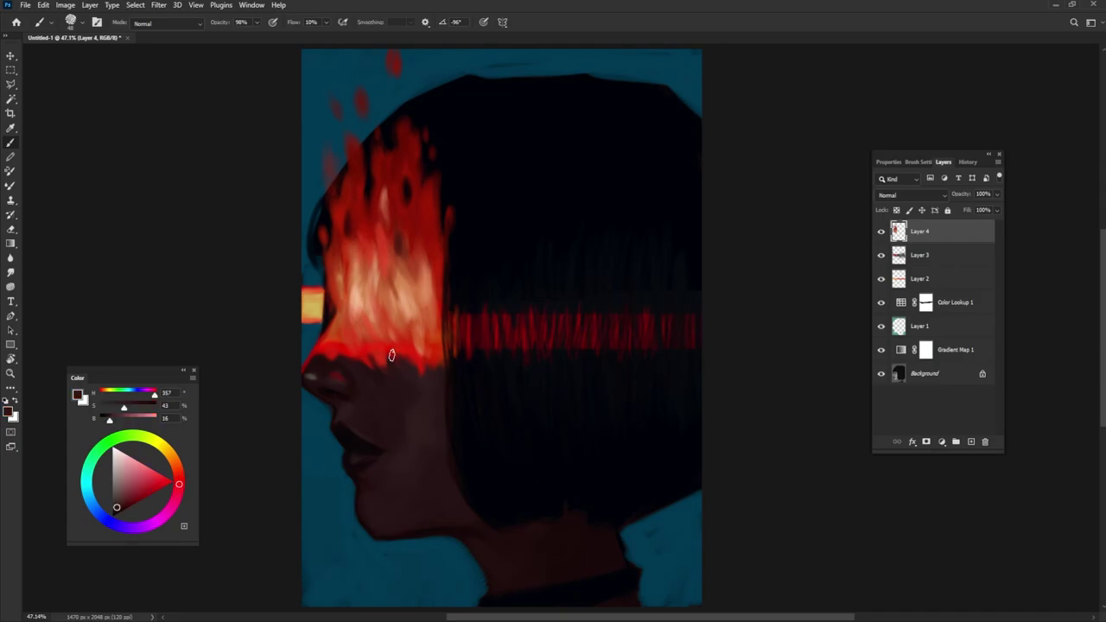
alt+click(397, 358)
alt+click(389, 333)
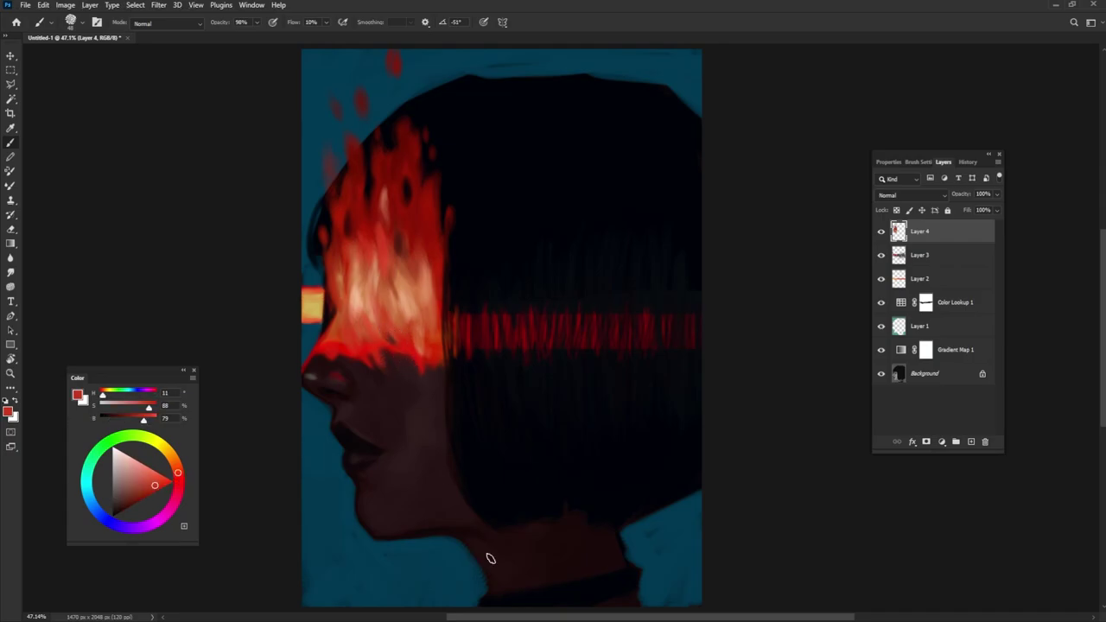
alt+click(415, 379)
alt+click(470, 407)
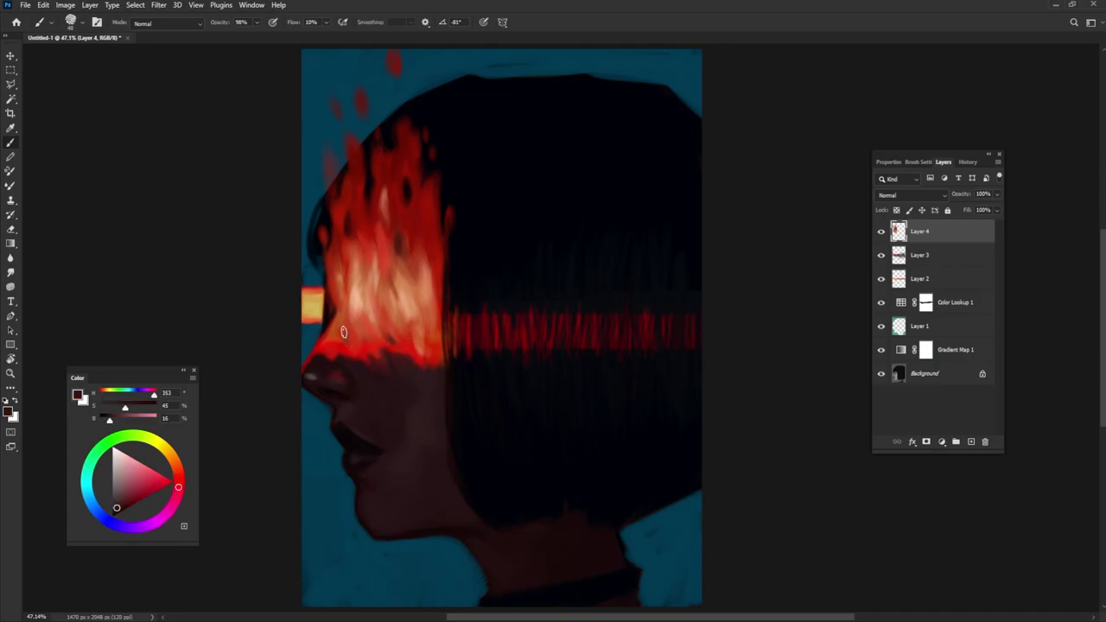
alt+click(353, 335)
alt+click(344, 279)
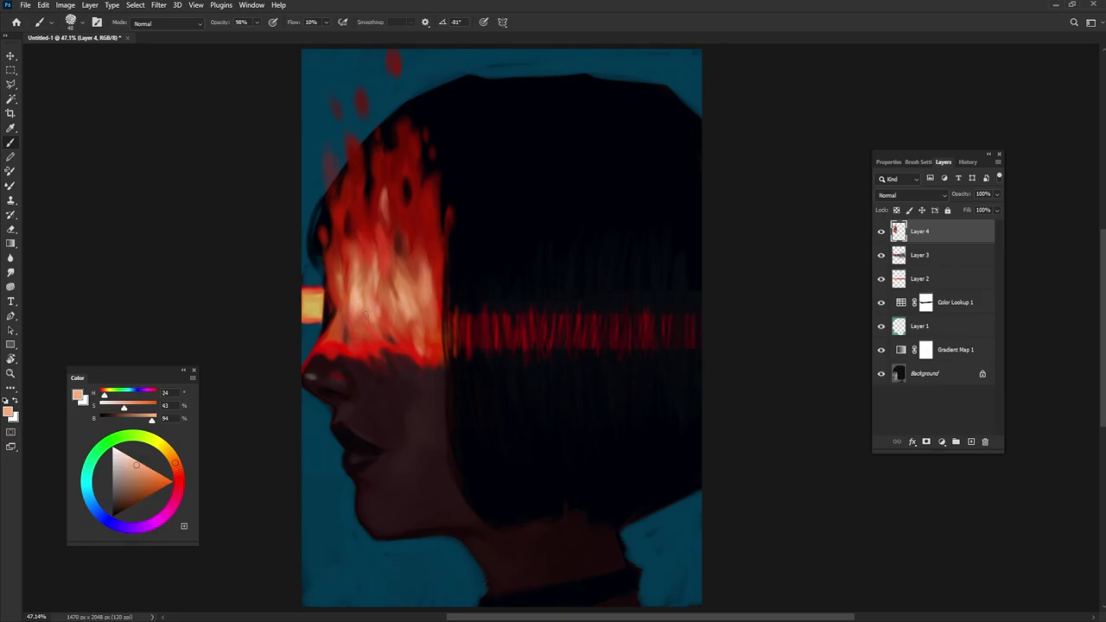
alt+click(343, 420)
alt+click(351, 351)
alt+click(394, 361)
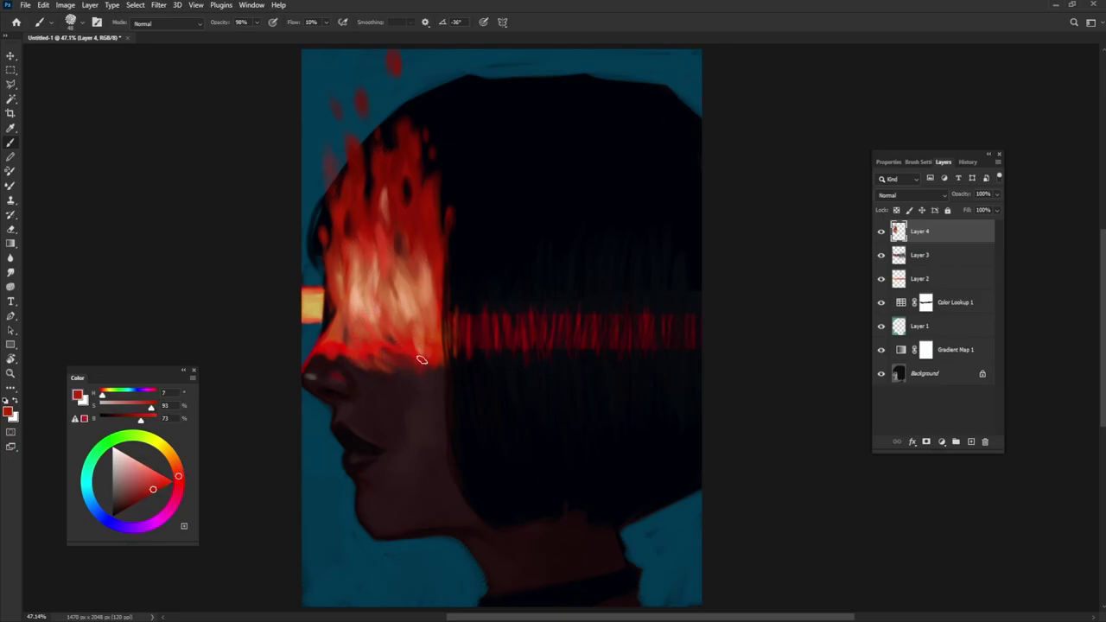
alt+click(467, 279)
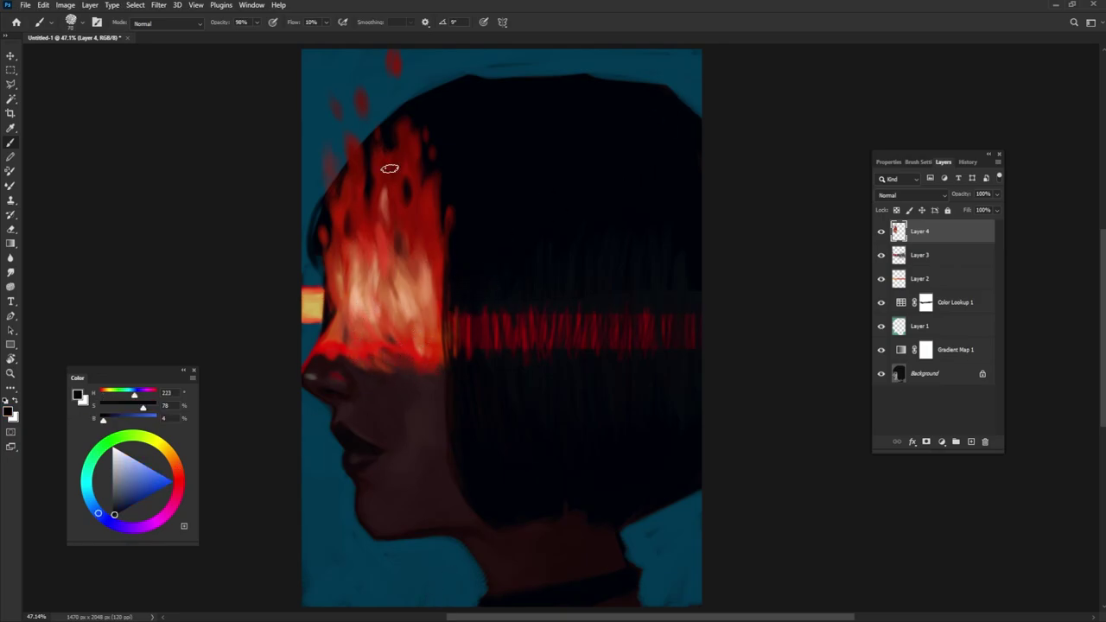
Step: Set brush flow to 48% with Transfer settings shown and paint the red stripe across the hair dark
key(shift+4)
key(shift+8)
mouse_move(458, 311)
mouse_down()
mouse_move(463, 359)
mouse_move(489, 350)
mouse_up()
drag(517, 307, 524, 359)
key(F5)
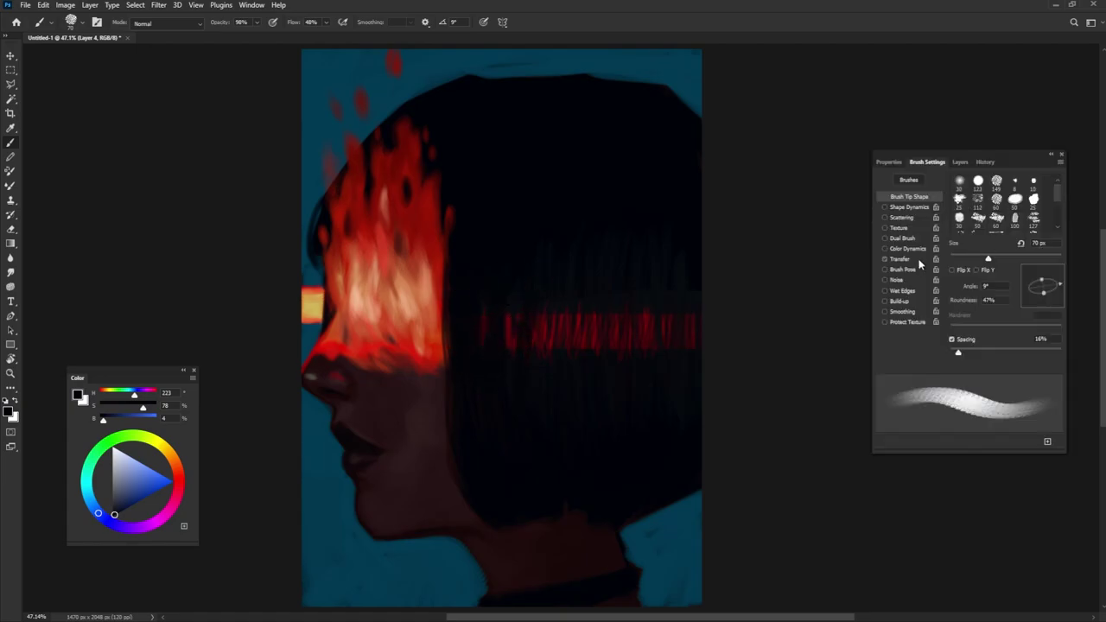
click(863, 253)
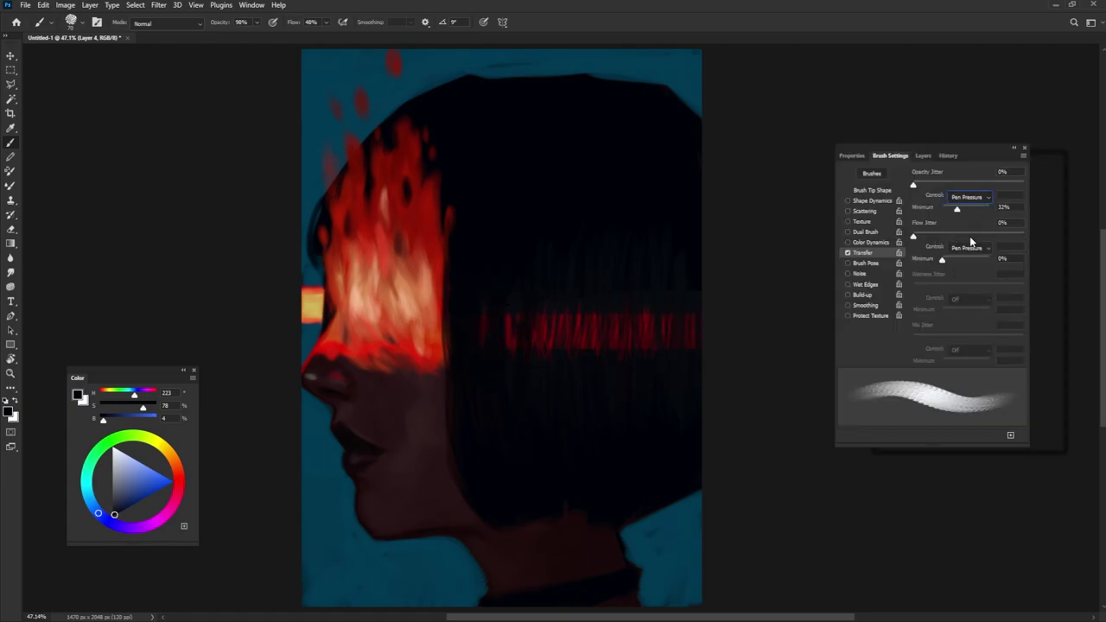
mouse_move(594, 313)
mouse_down()
mouse_move(594, 349)
mouse_move(625, 349)
mouse_move(578, 358)
mouse_up()
drag(550, 313, 545, 352)
drag(510, 313, 513, 351)
drag(650, 313, 651, 350)
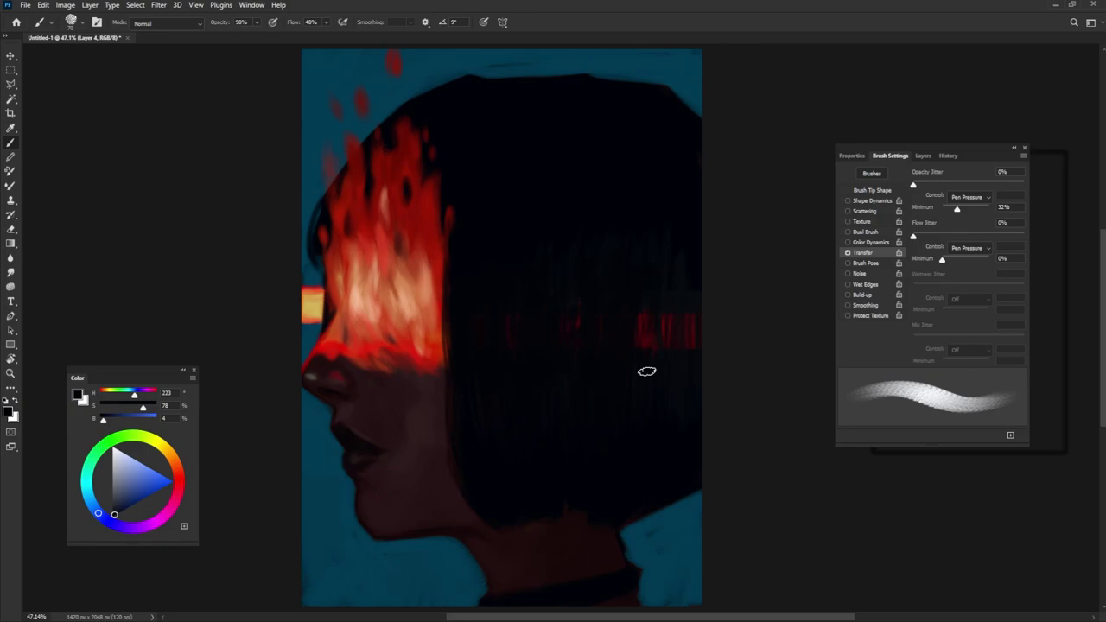
drag(690, 312, 691, 350)
Step: Cover the yellow patch beside the face with near-black and add a pale peach stroke across the eye
drag(315, 285, 315, 320)
alt+click(313, 279)
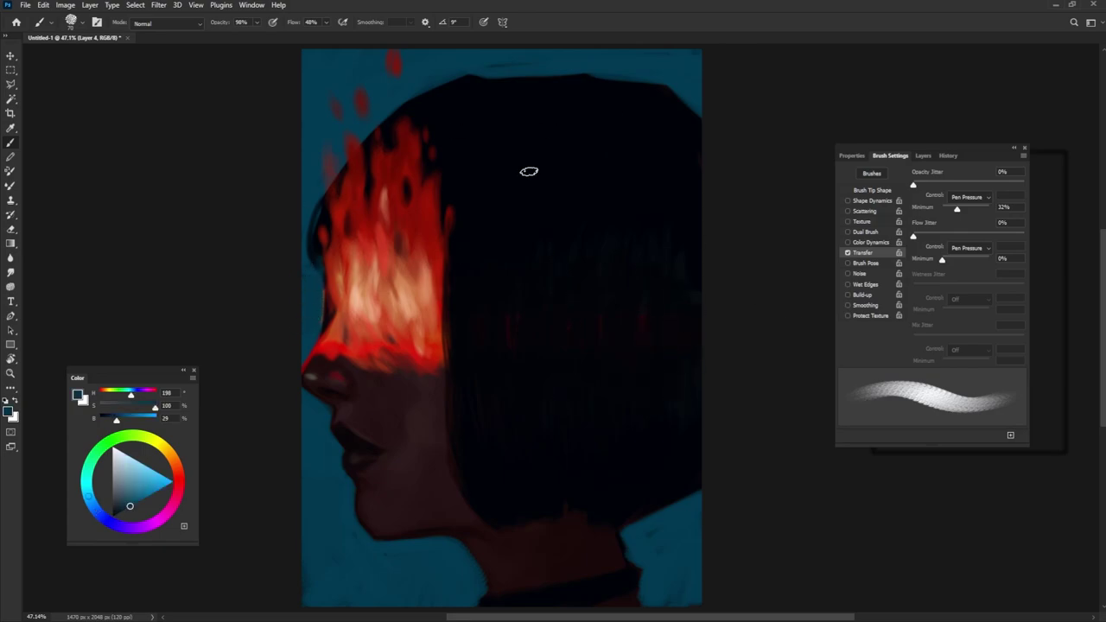
alt+click(320, 222)
drag(316, 259, 324, 320)
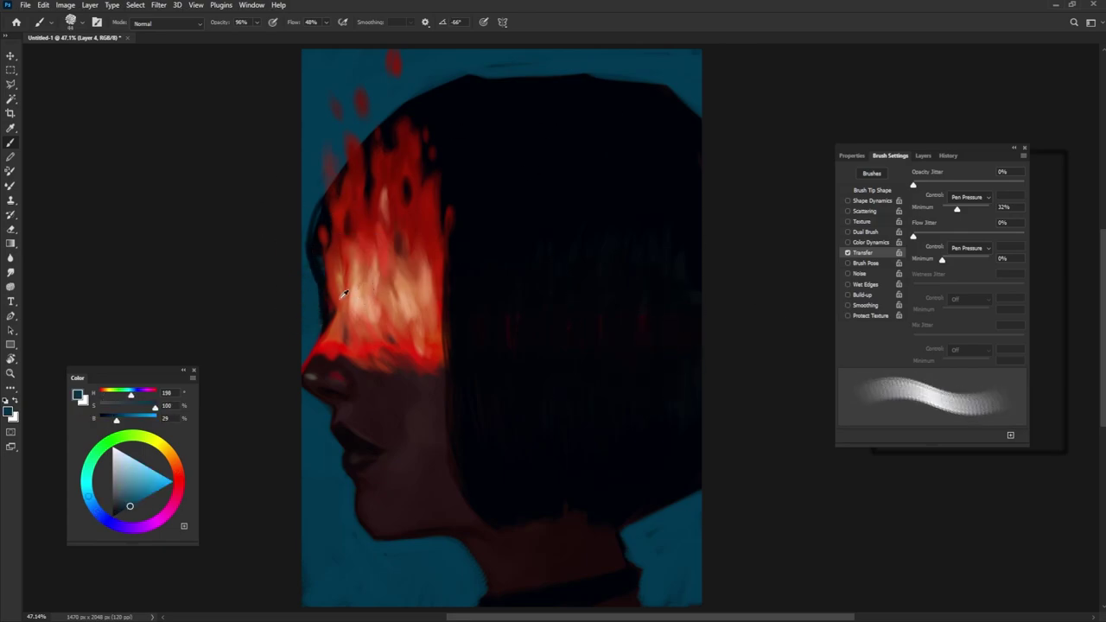
alt+click(326, 313)
alt+click(327, 310)
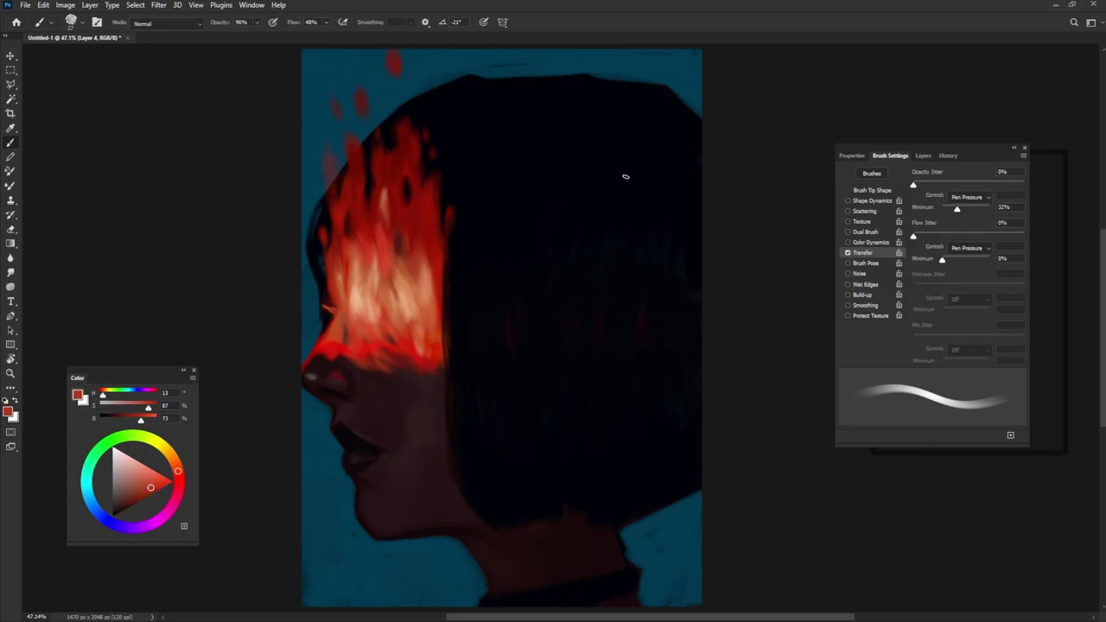
alt+click(396, 336)
drag(363, 314, 401, 317)
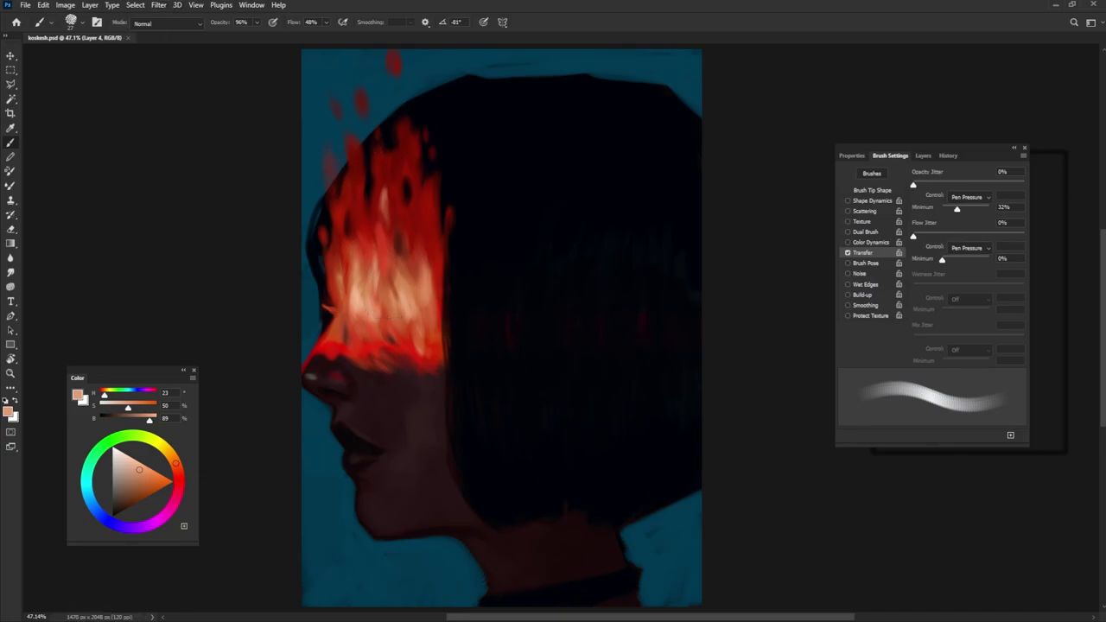
Step: Sample saturated reds, enlarge the brush, and paint a small flame at the top of the bangs
alt+click(432, 370)
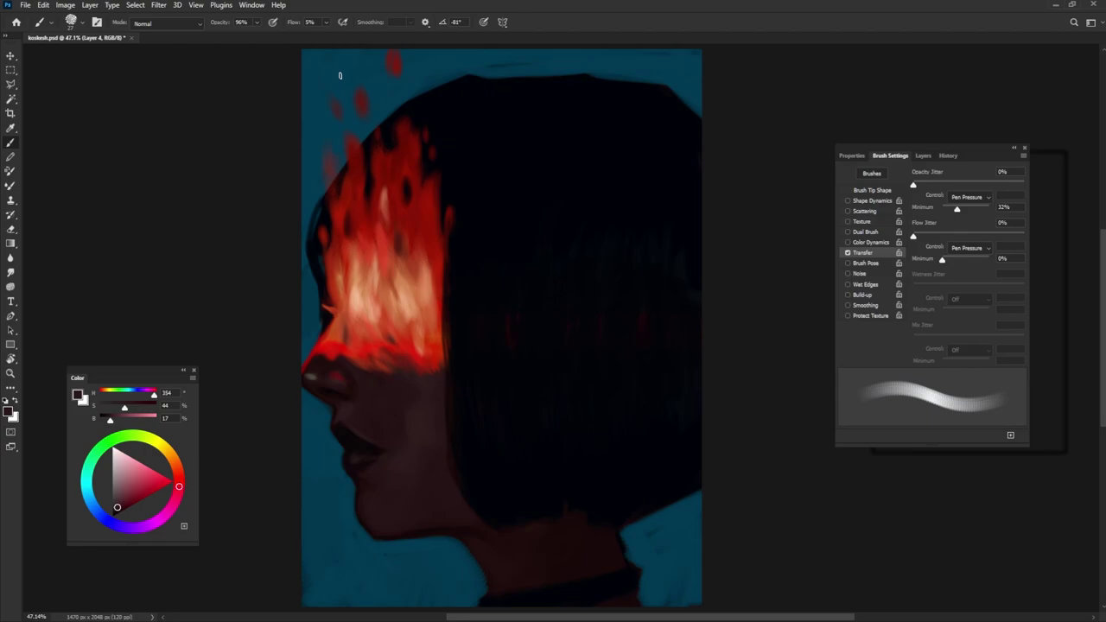
alt+click(432, 249)
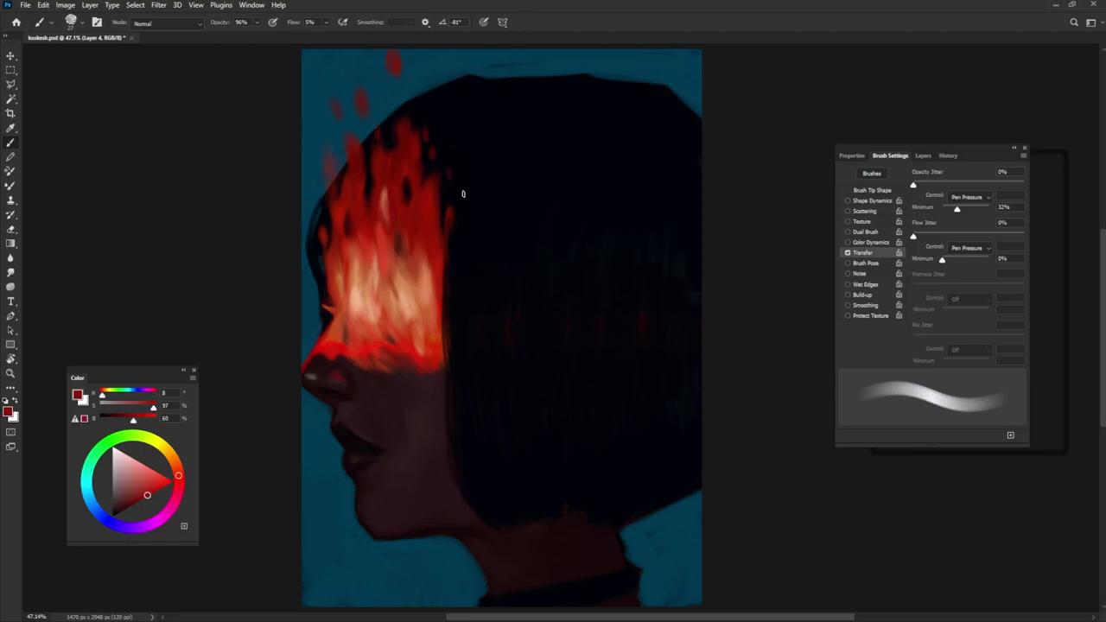
key(])
alt+click(432, 187)
alt+click(378, 251)
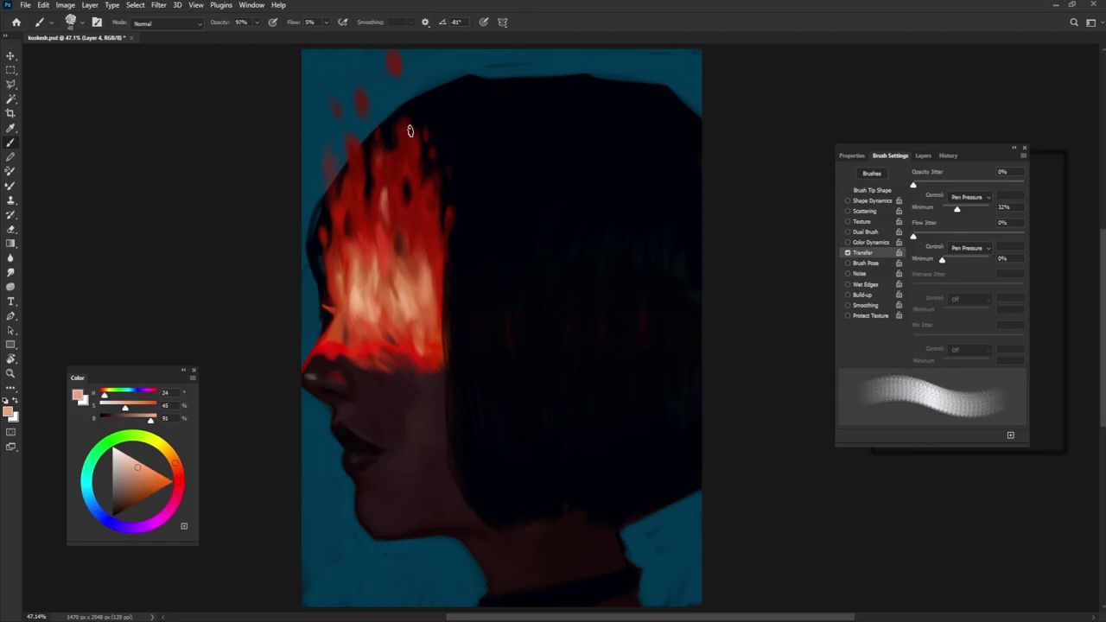
drag(400, 169, 408, 128)
Step: Pick reds and a light orange from the image, then paint light orange glow along the hair's left edge and top
alt+click(566, 237)
alt+click(410, 364)
alt+click(420, 360)
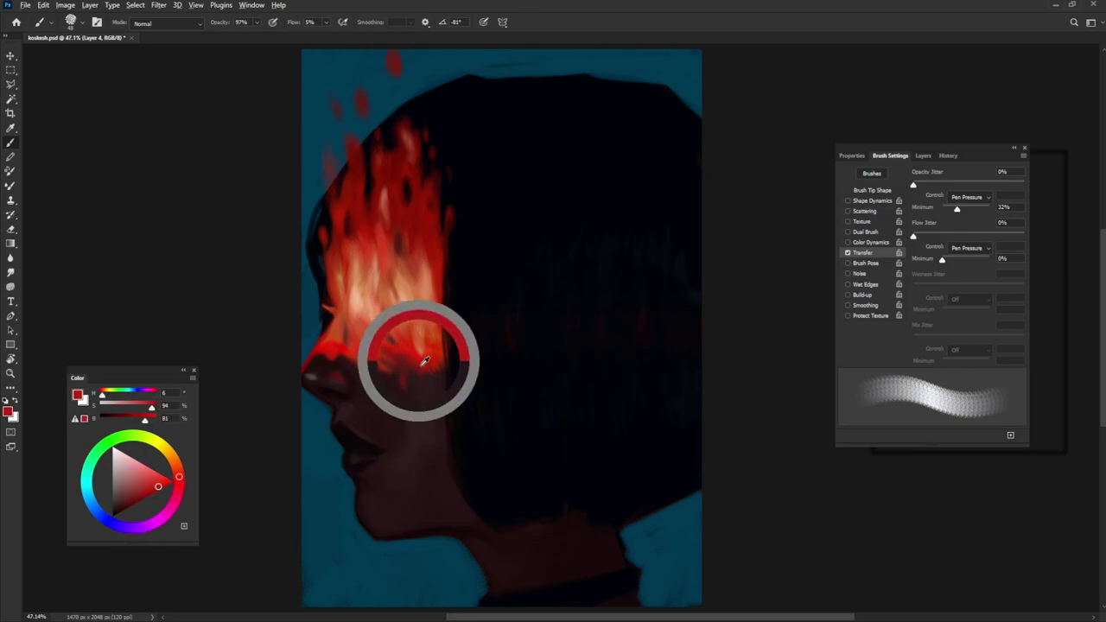
alt+click(377, 366)
alt+click(413, 395)
alt+click(439, 359)
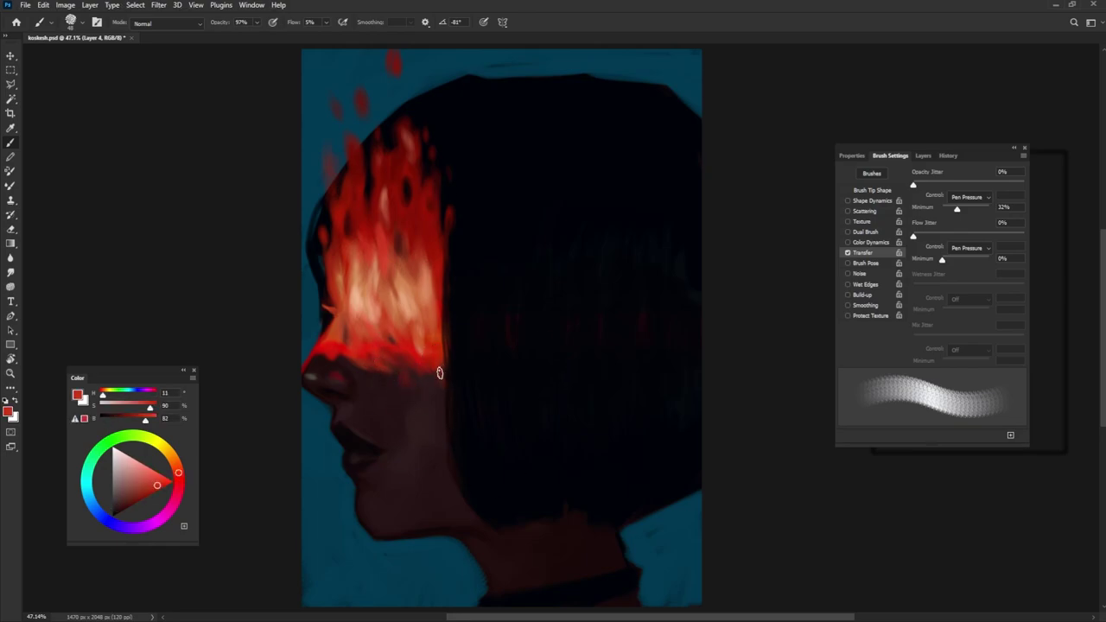
alt+click(342, 265)
alt+click(315, 285)
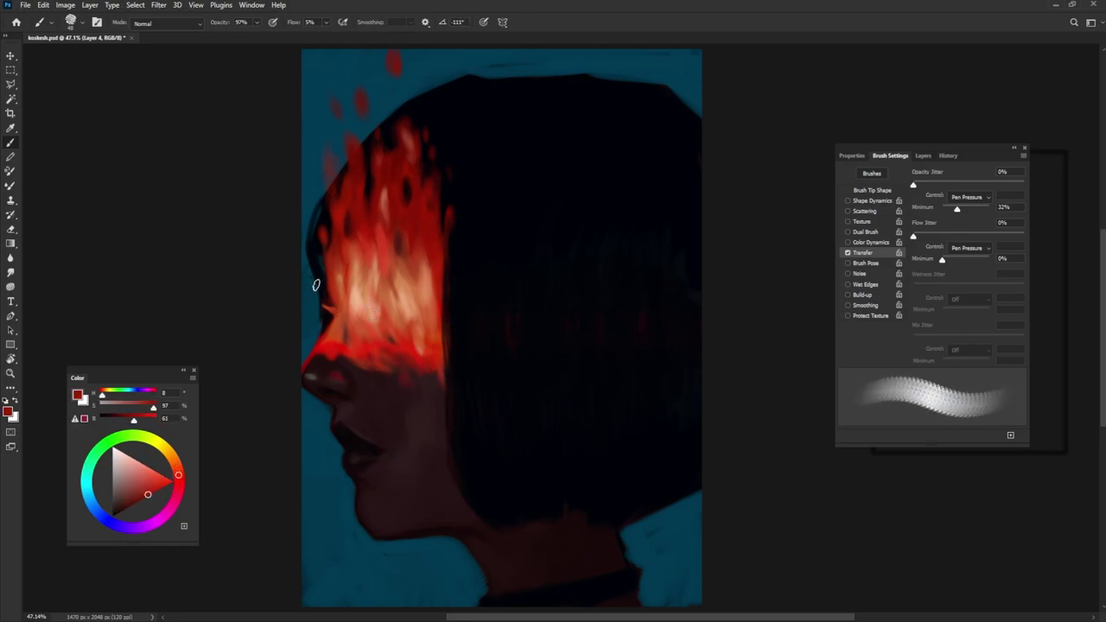
alt+click(362, 289)
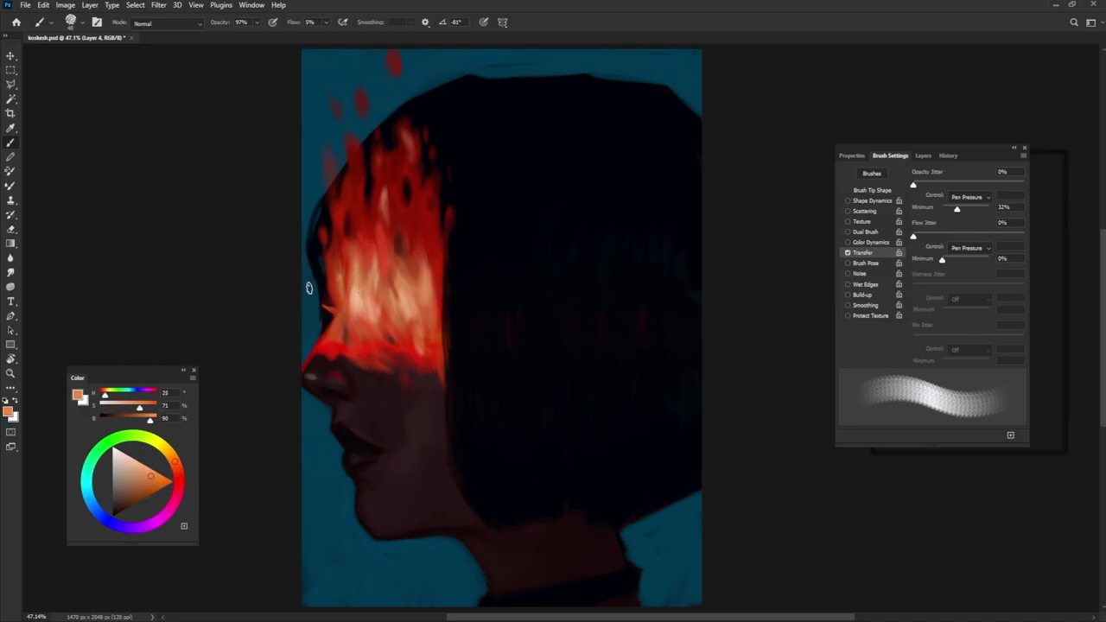
mouse_move(306, 269)
mouse_down()
mouse_move(304, 329)
mouse_move(309, 156)
mouse_move(292, 363)
mouse_move(317, 346)
mouse_up()
mouse_move(344, 177)
mouse_down()
mouse_move(338, 156)
mouse_move(367, 128)
mouse_move(378, 91)
mouse_up()
Step: Paint dark brown strokes into the hair, then sample a light tan-brown from its edge
alt+click(459, 291)
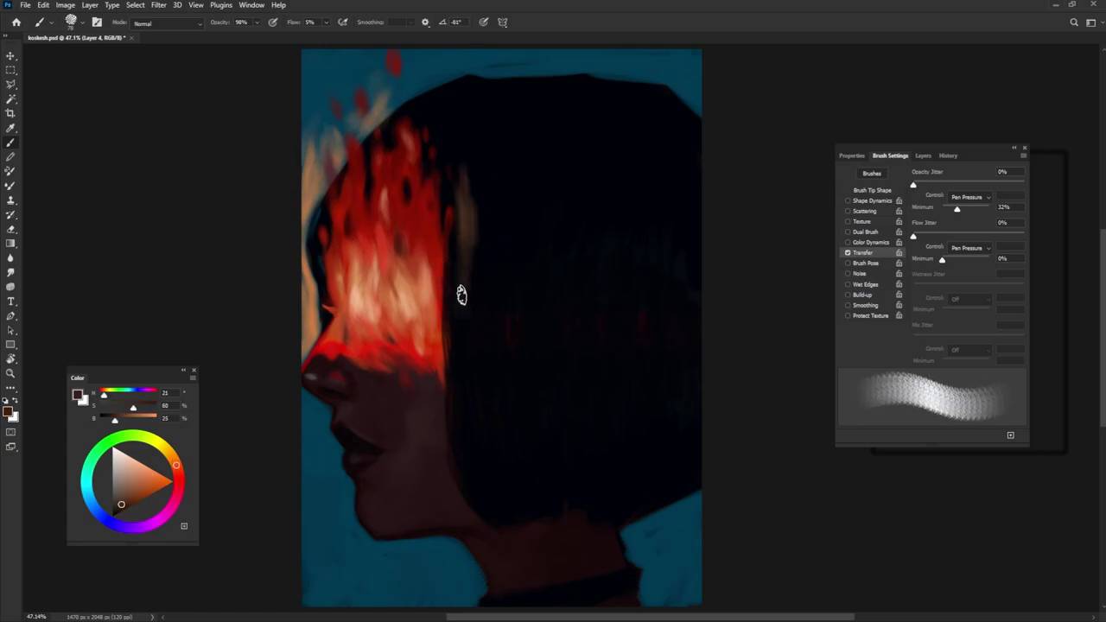
mouse_move(459, 291)
mouse_down()
mouse_move(464, 203)
mouse_move(492, 205)
mouse_up()
alt+click(305, 277)
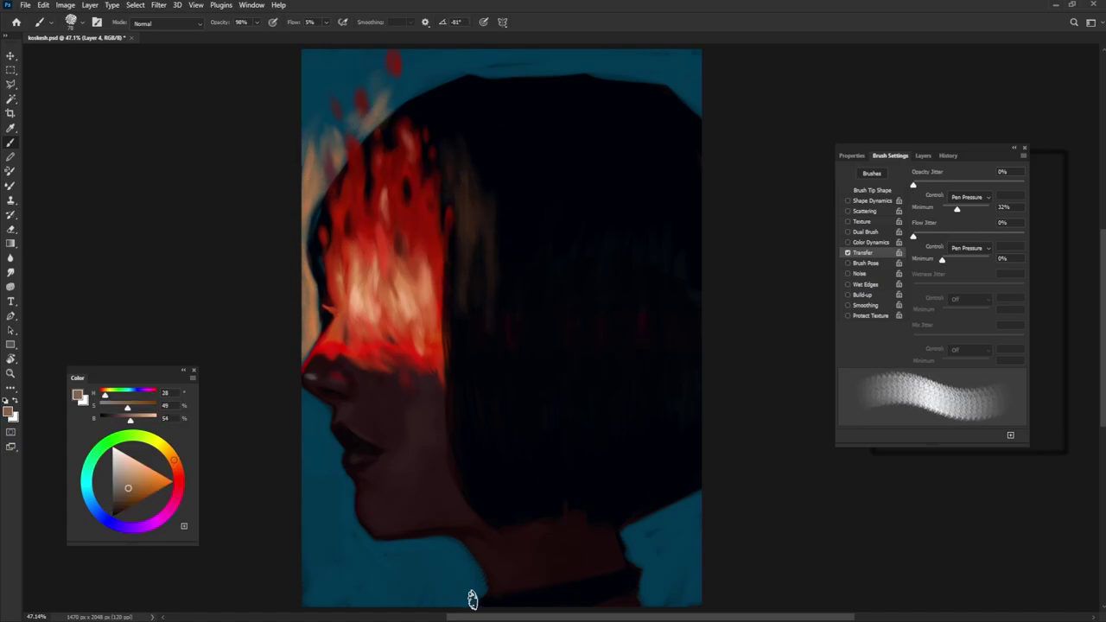